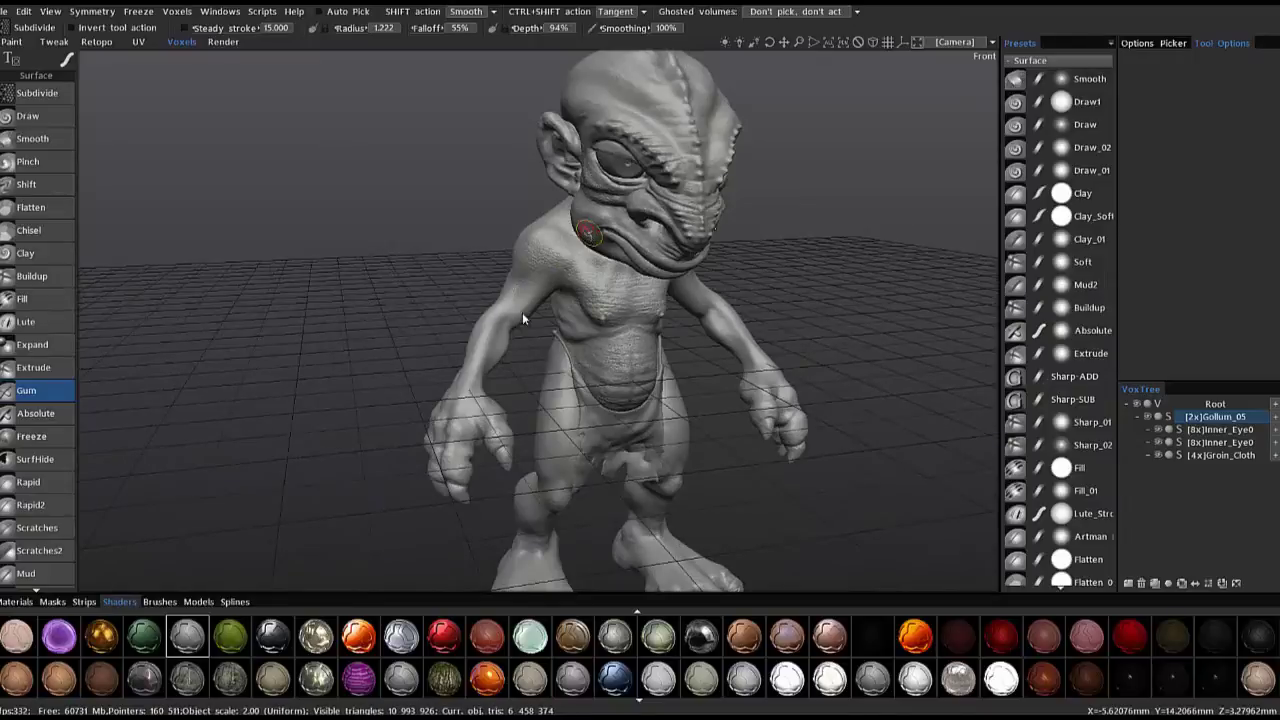
Switch from the Voxels room to the Paint room and view the creature from the front.
mouse_move(604, 362)
alt+mouse_down()
mouse_move(549, 401)
mouse_move(598, 367)
alt+mouse_up()
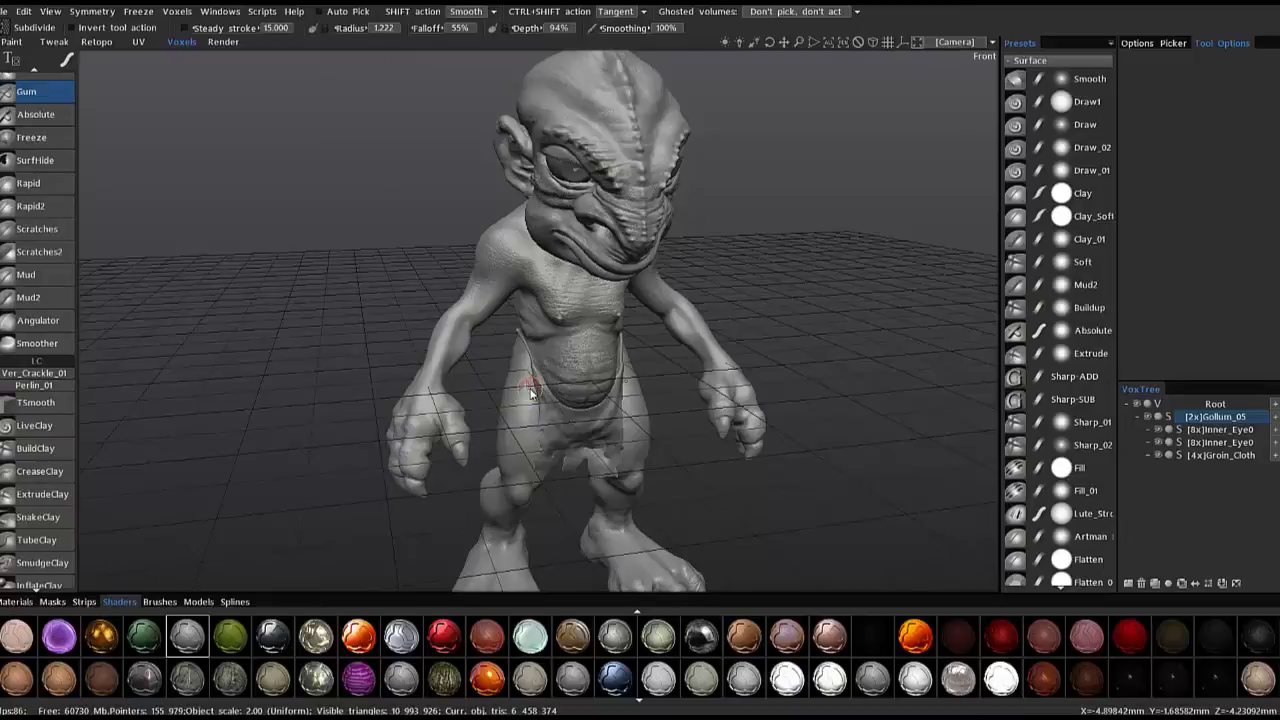
click(12, 43)
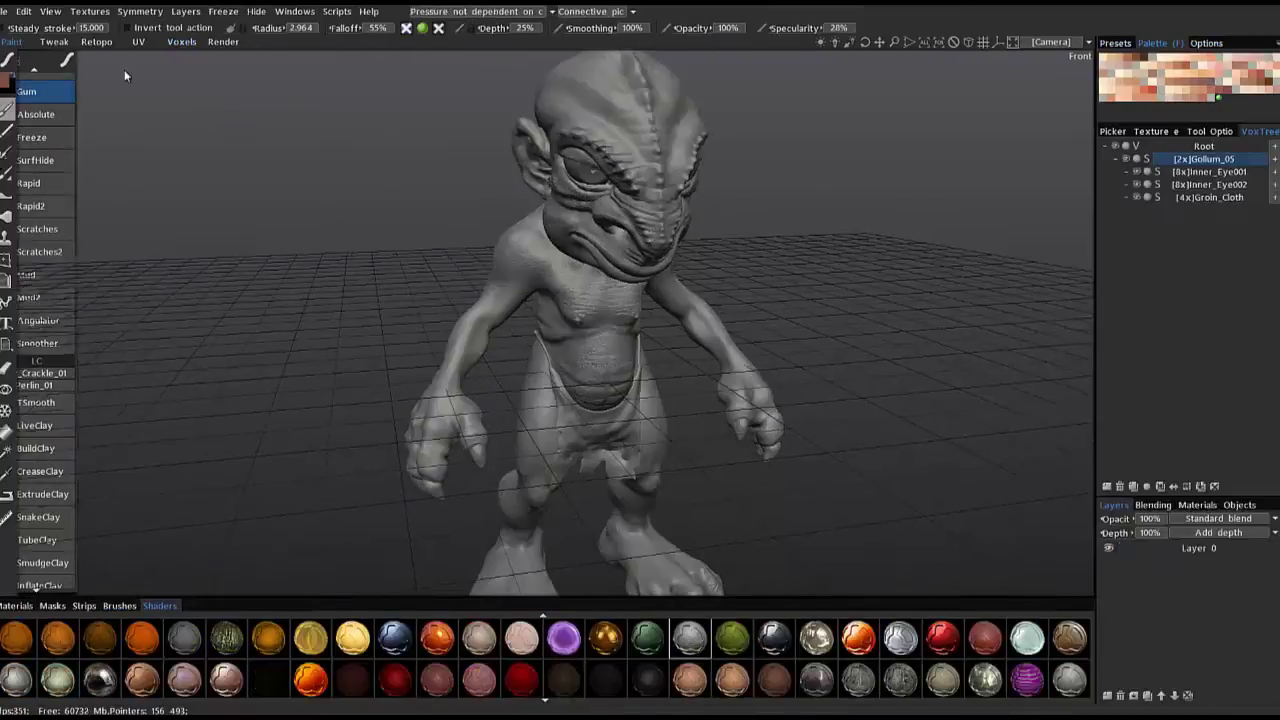
key(KP_2)
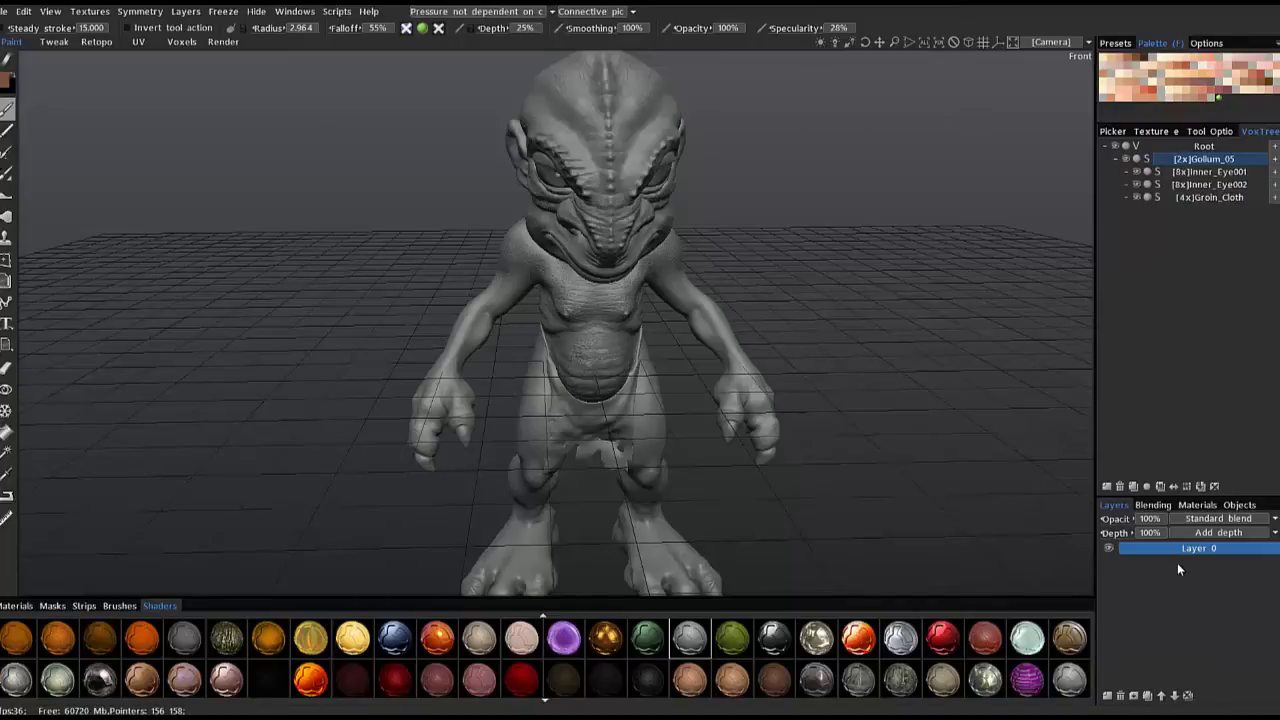
Dock the Texture Editor beside the viewport, widen it, and return it to the tab group with the color picker.
click(1166, 133)
drag(1166, 133, 1152, 240)
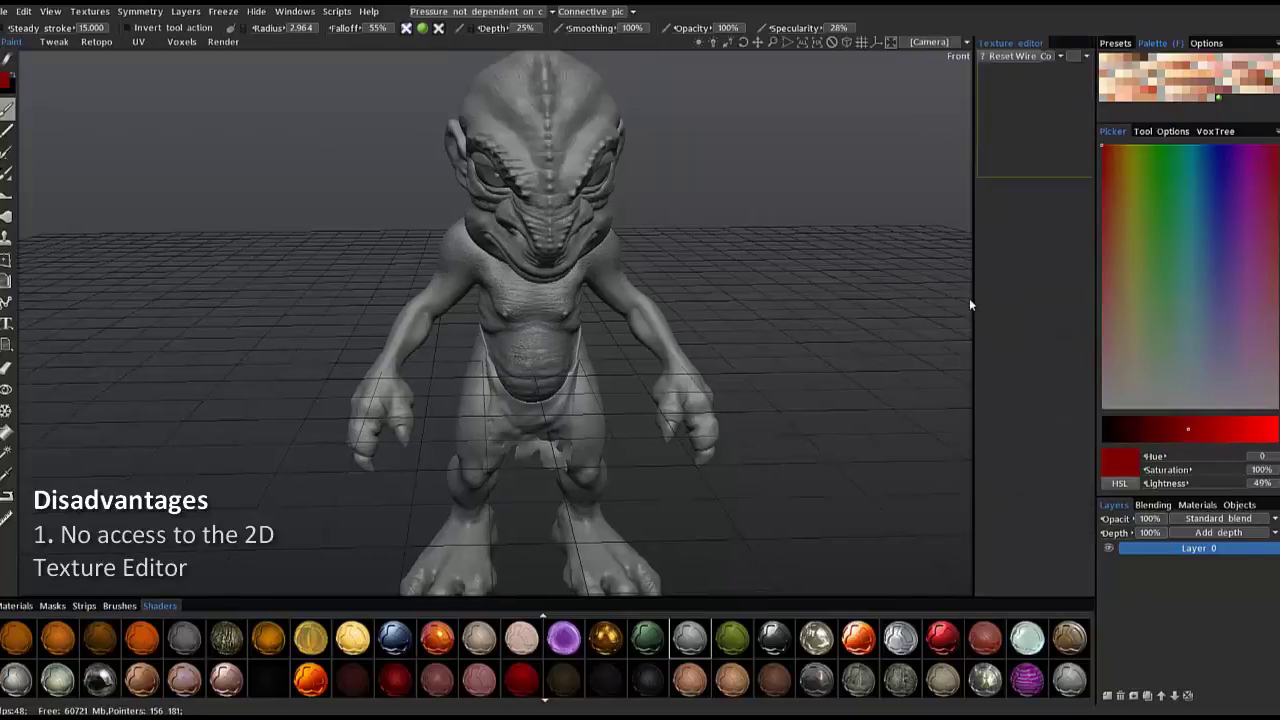
drag(975, 299, 588, 369)
mouse_move(331, 260)
alt+mouse_down()
mouse_move(339, 338)
mouse_move(374, 348)
alt+mouse_up()
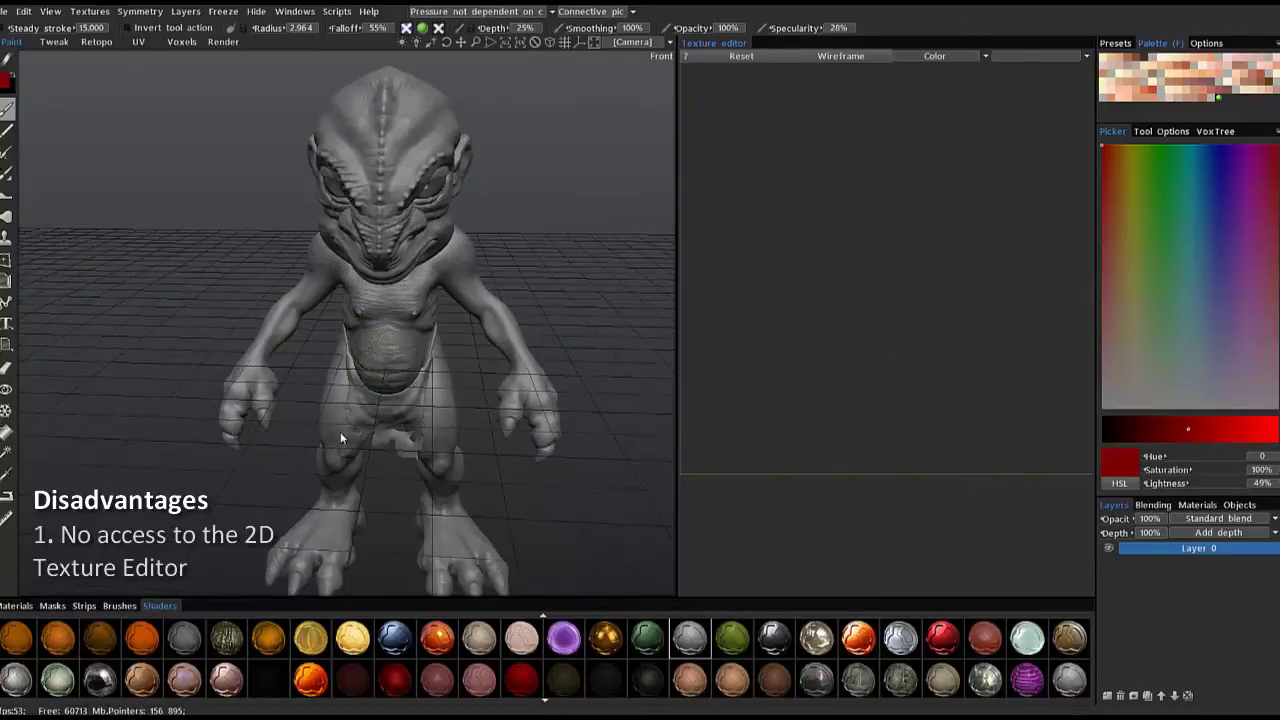
alt+drag(340, 437, 368, 432)
drag(713, 47, 1153, 136)
mouse_move(588, 322)
alt+mouse_down()
mouse_move(608, 369)
mouse_move(636, 350)
mouse_move(564, 370)
mouse_move(615, 368)
alt+mouse_up()
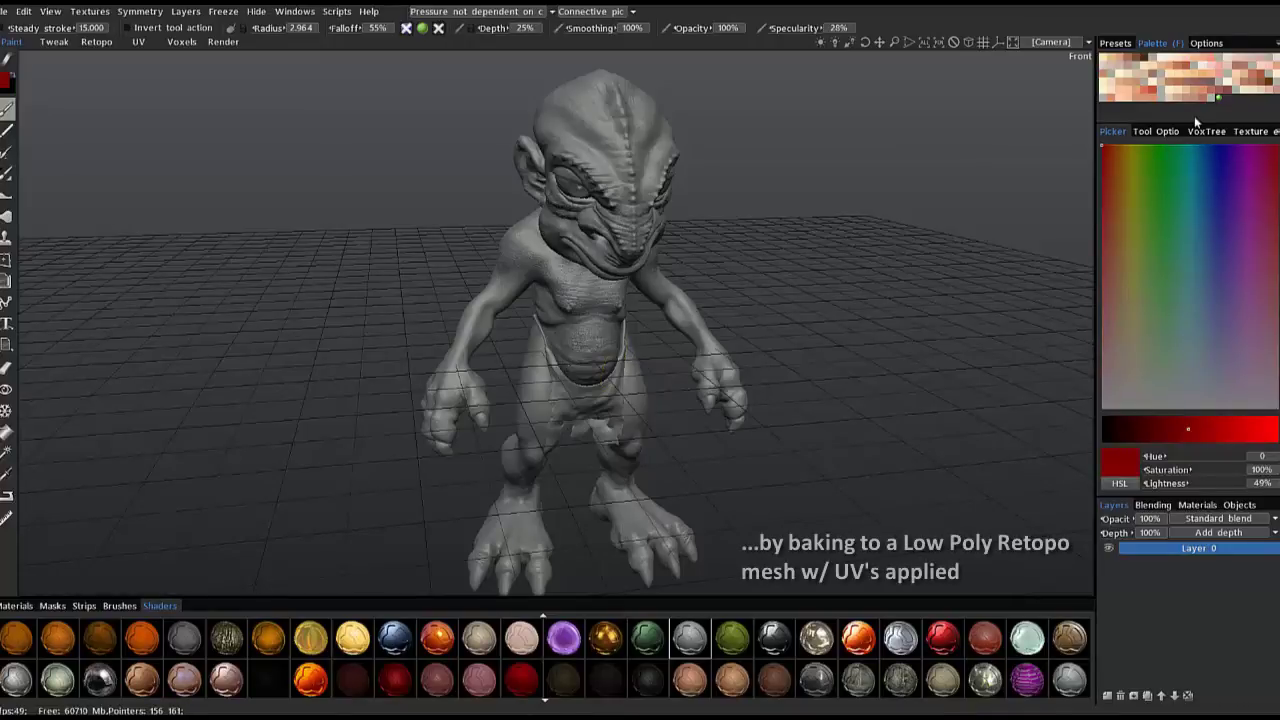
mouse_move(565, 492)
alt+mouse_down()
mouse_move(548, 502)
mouse_move(499, 476)
mouse_move(445, 496)
mouse_move(505, 521)
mouse_move(502, 499)
alt+mouse_up()
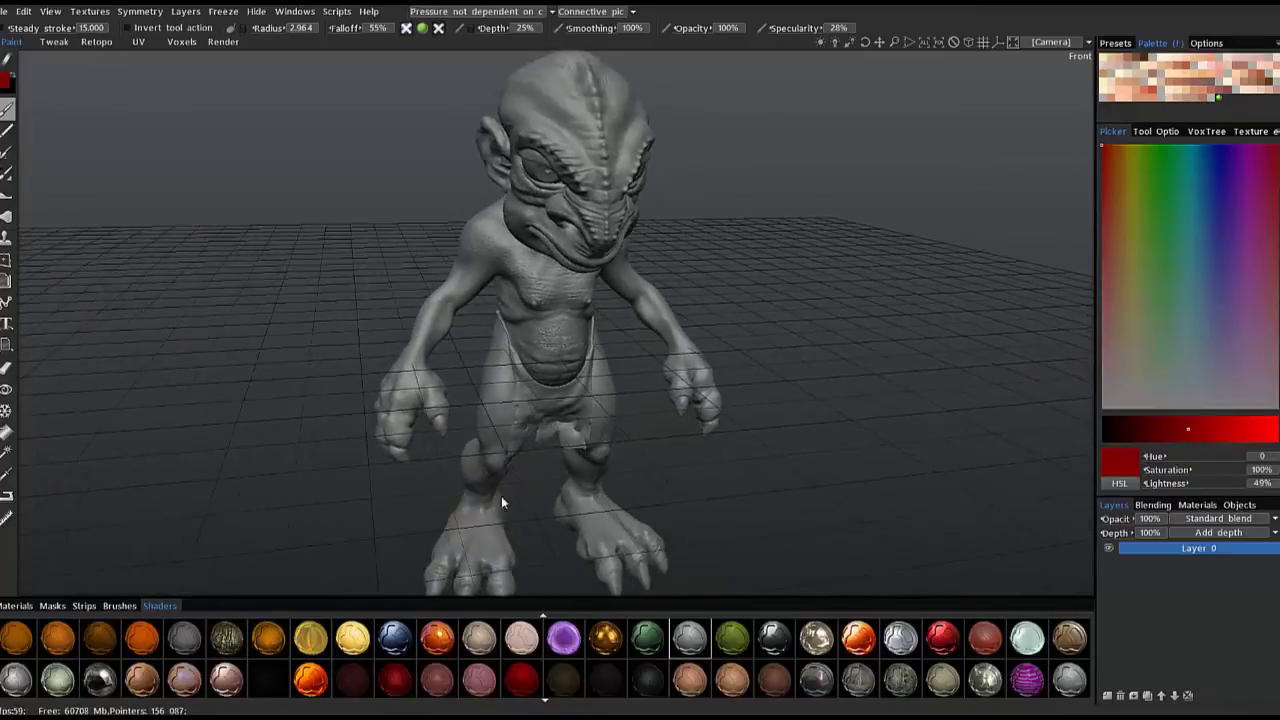
alt+drag(532, 158, 555, 146)
alt+drag(449, 284, 375, 366)
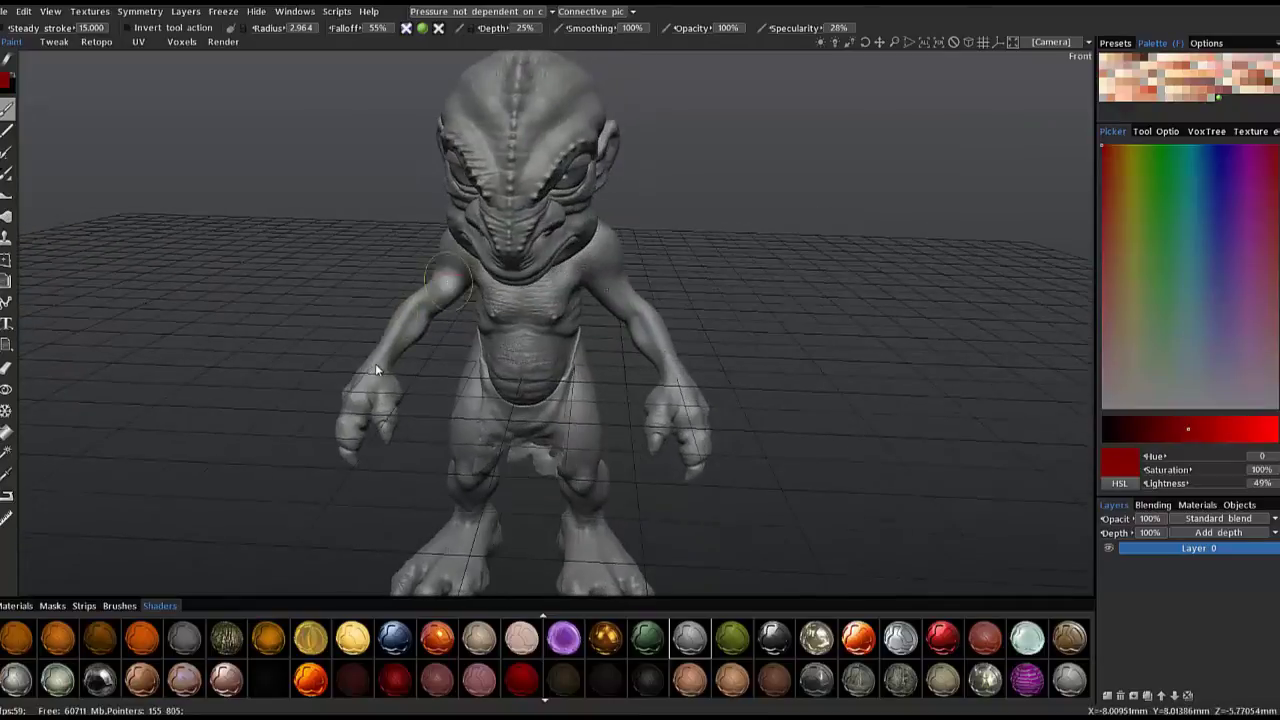
alt+drag(712, 507, 725, 514)
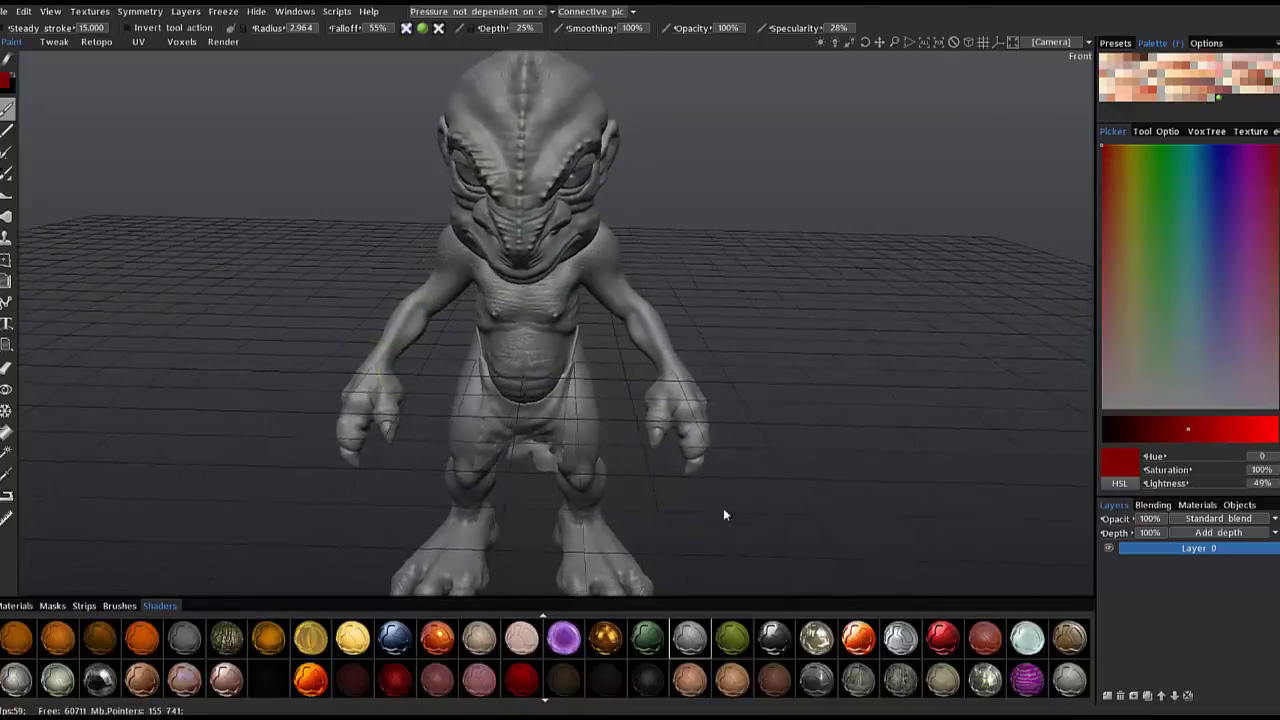
Display the VoxTree and enlarge the Layers list beneath it.
click(1206, 131)
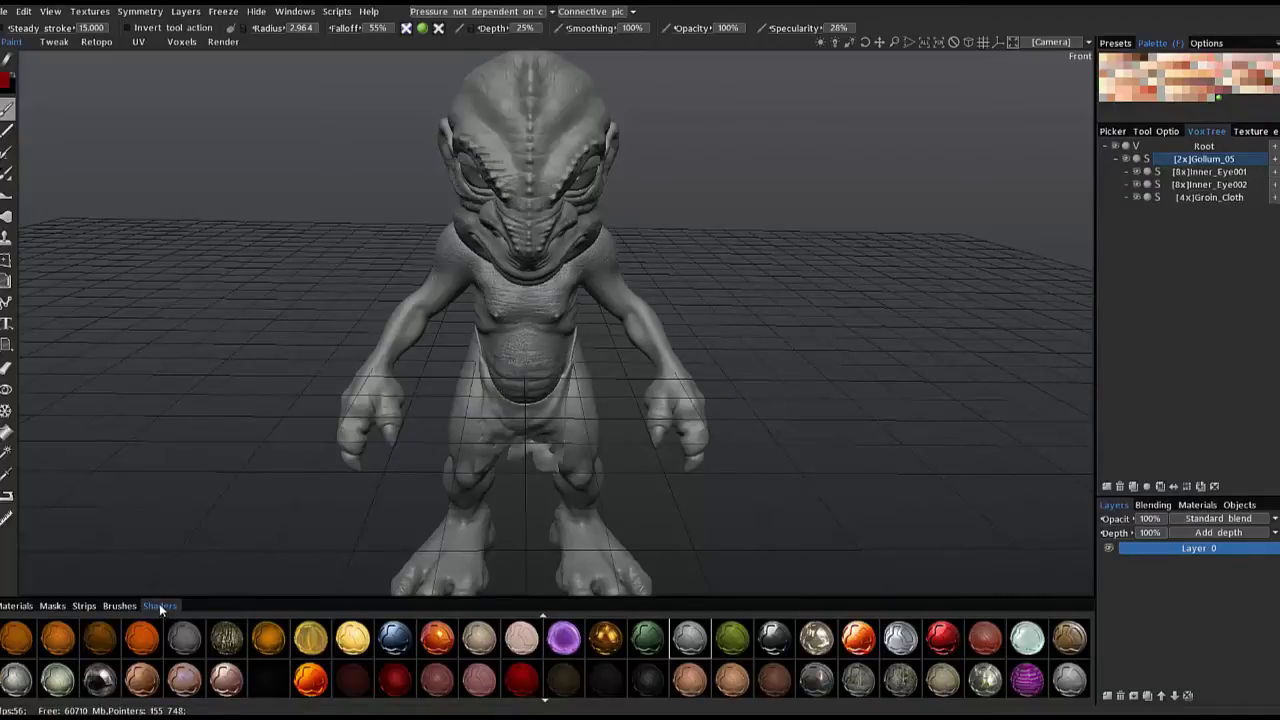
click(303, 13)
mouse_move(313, 36)
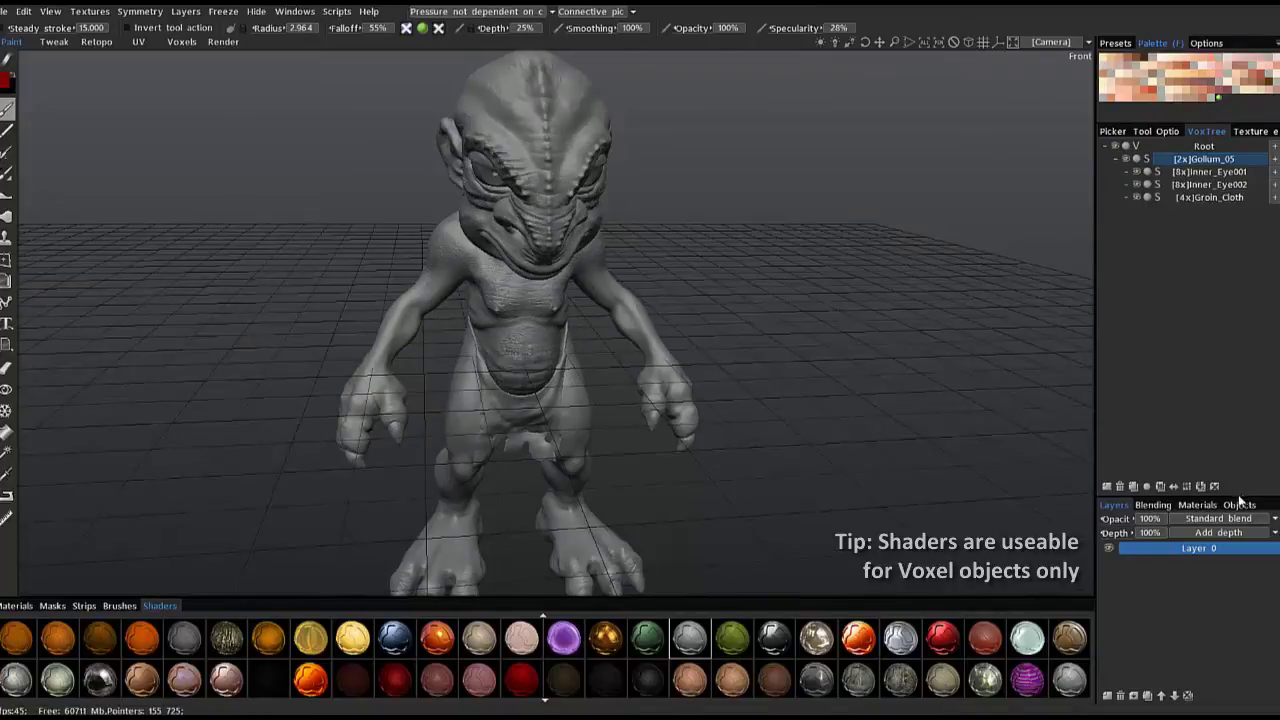
drag(1238, 496, 1208, 398)
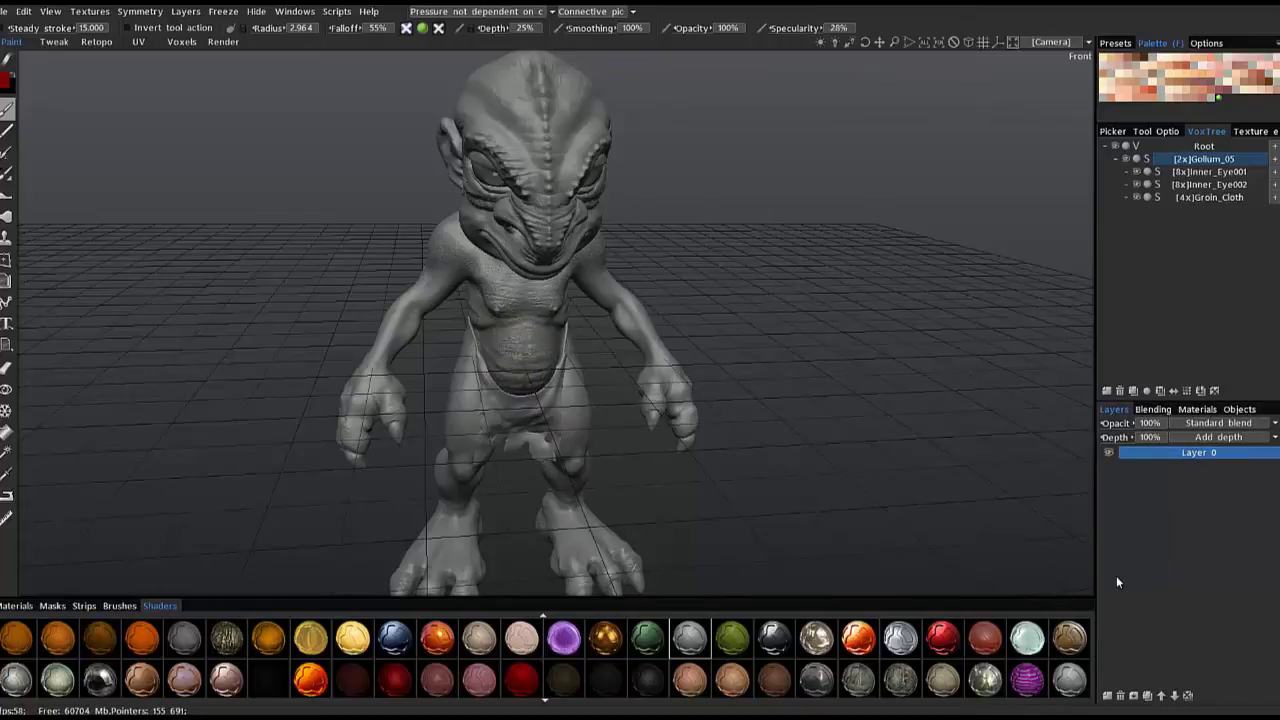
Enable the depth channel for the paint brush.
click(406, 30)
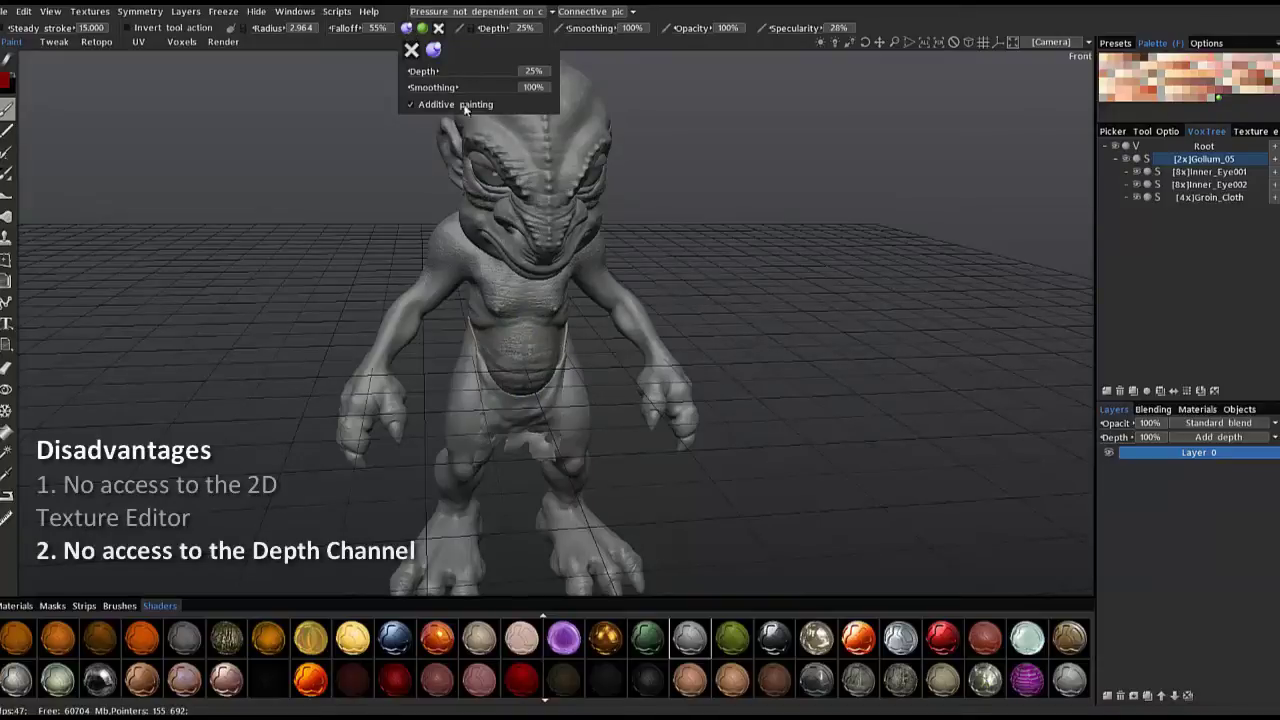
mouse_move(630, 428)
mouse_down()
mouse_move(673, 445)
mouse_move(612, 436)
mouse_up()
mouse_move(524, 376)
alt+mouse_down()
mouse_move(580, 362)
mouse_move(467, 306)
alt+mouse_up()
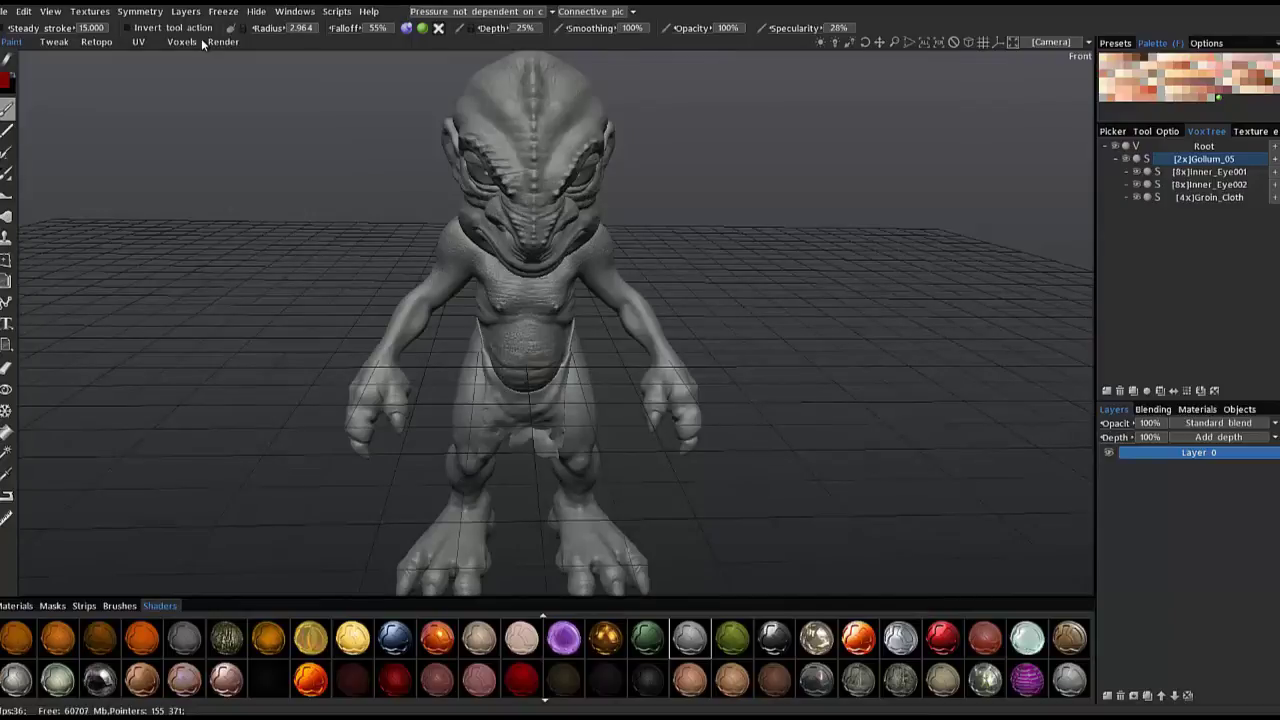
alt+drag(410, 405, 468, 326)
mouse_move(405, 30)
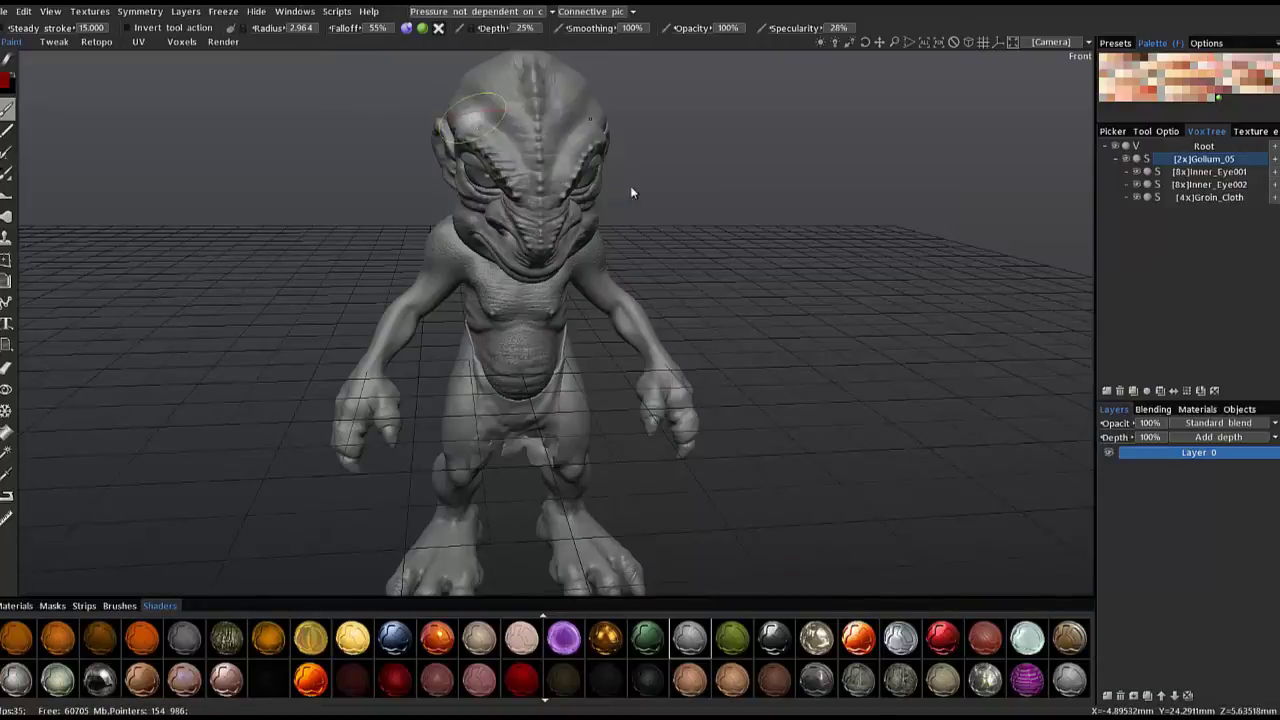
Disable the depth channel for the paint brush so that it lays down color only.
alt+drag(457, 255, 567, 303)
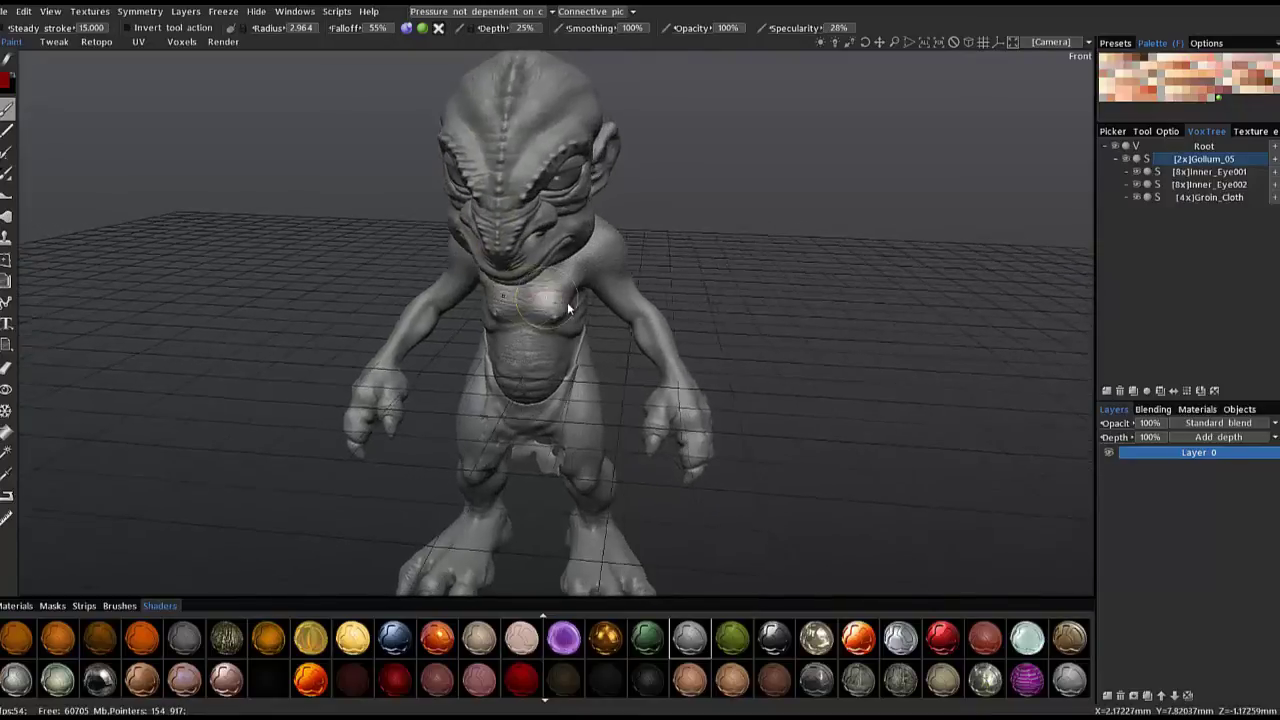
middle_drag(567, 302, 606, 292)
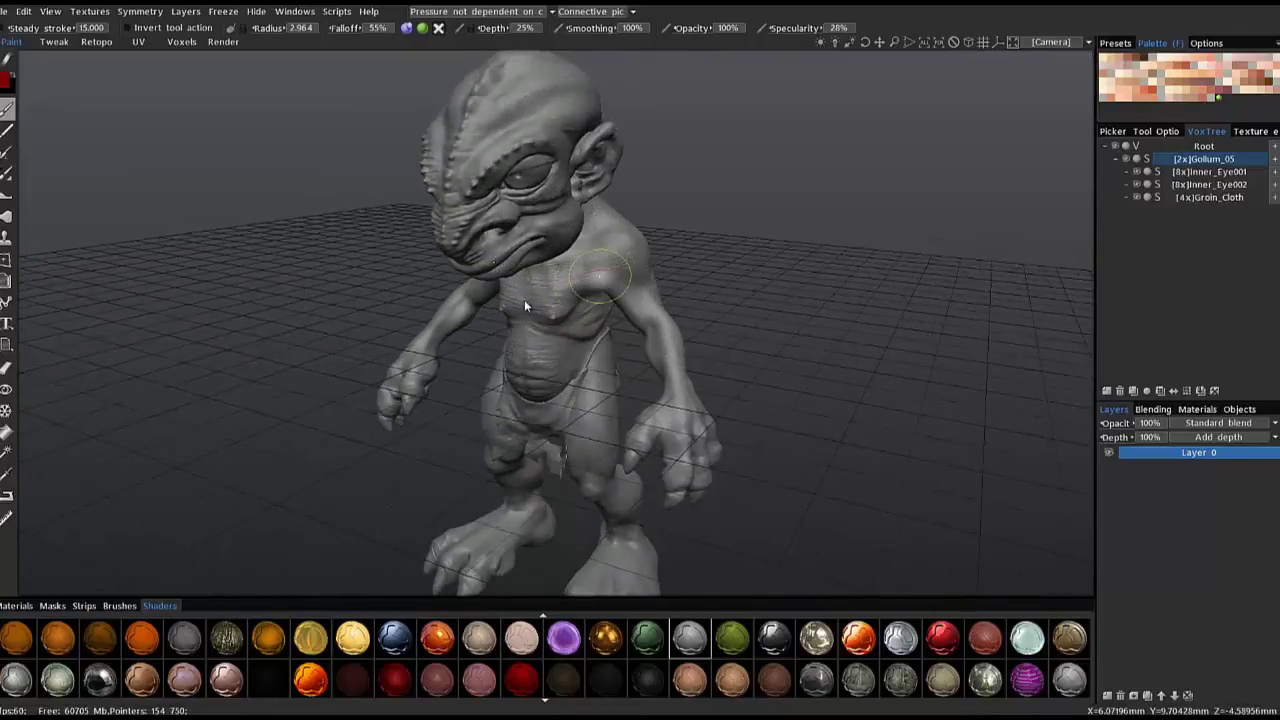
alt+drag(524, 302, 440, 236)
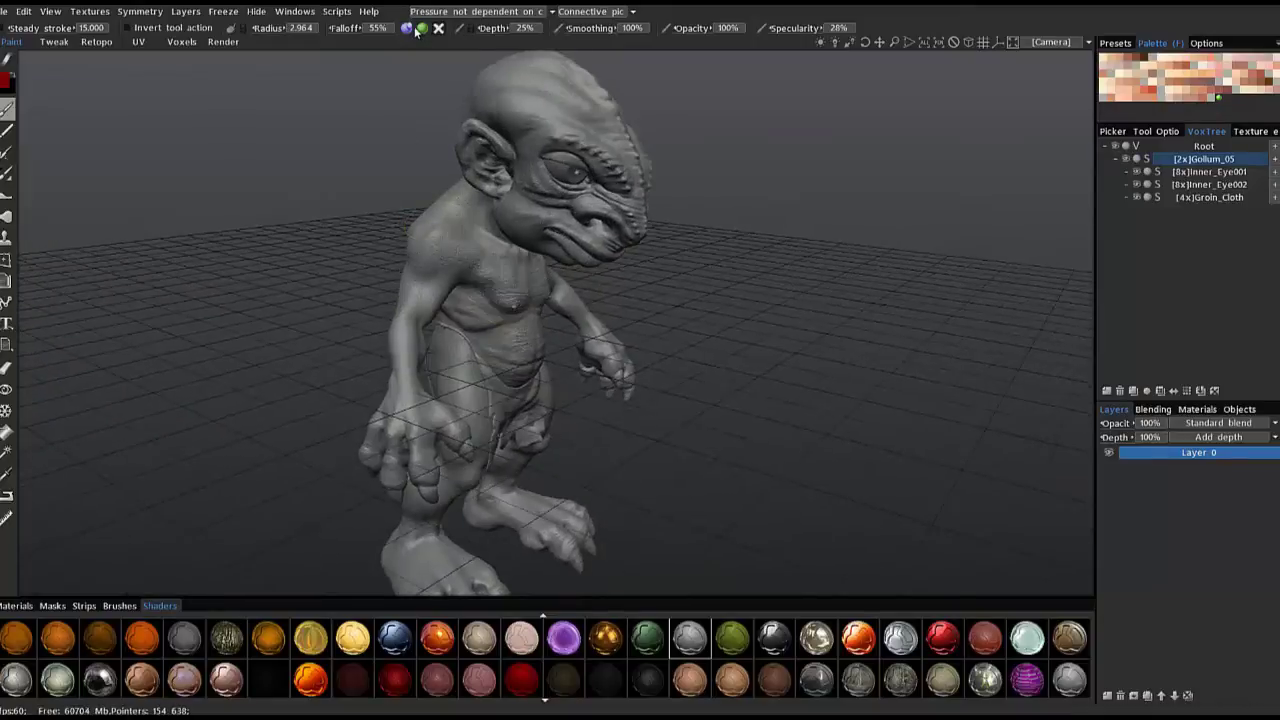
mouse_move(486, 274)
alt+mouse_down()
mouse_move(513, 305)
mouse_move(482, 271)
alt+mouse_up()
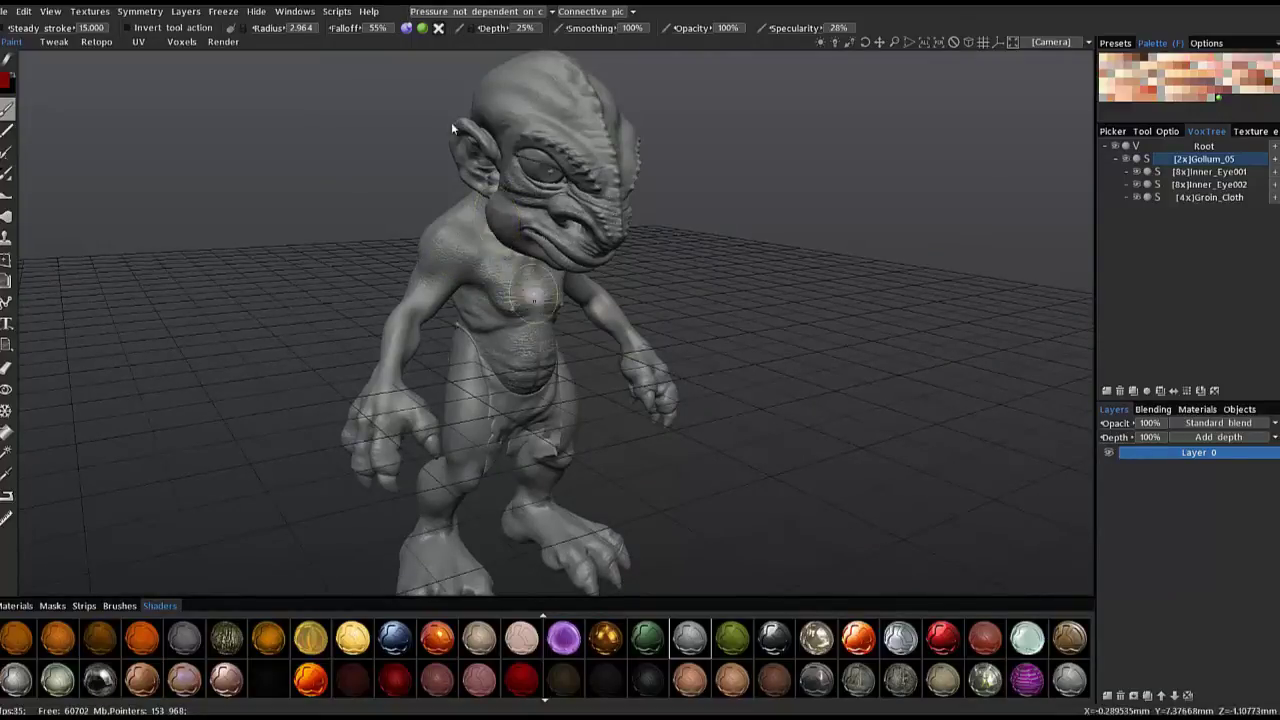
click(406, 32)
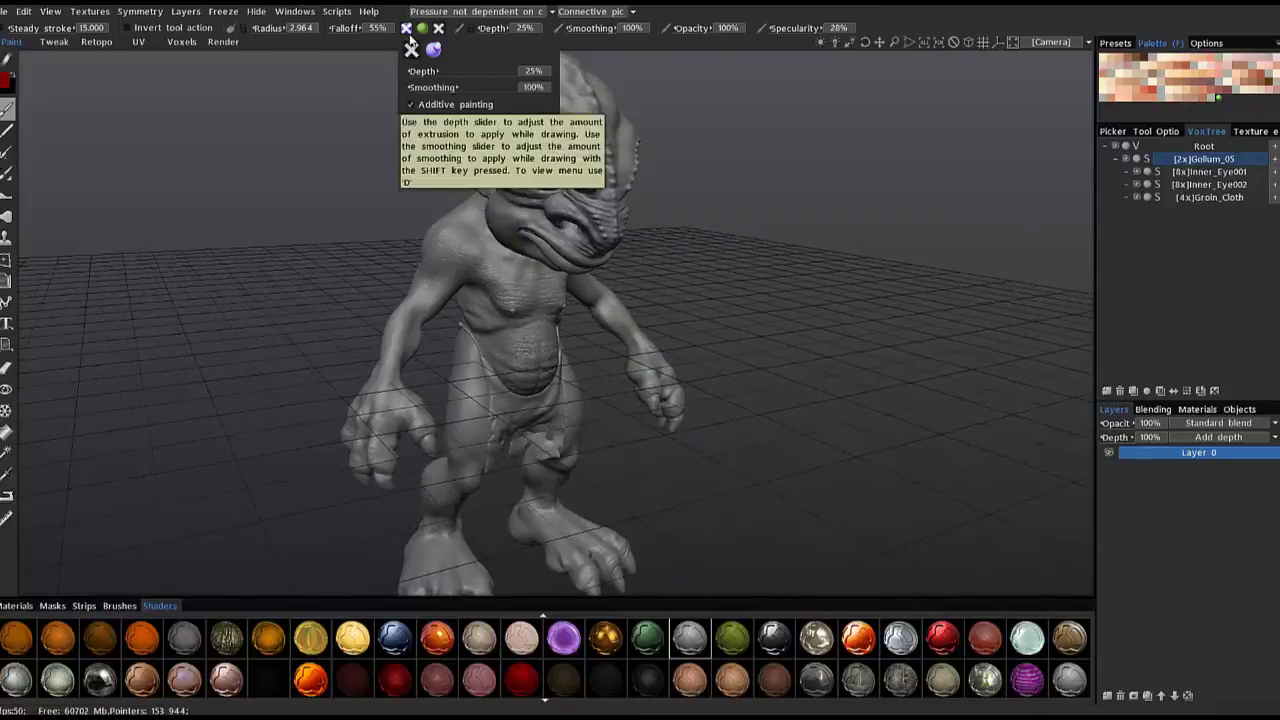
Add a new paint layer above Layer 0 and check its blending settings.
alt+drag(462, 284, 544, 376)
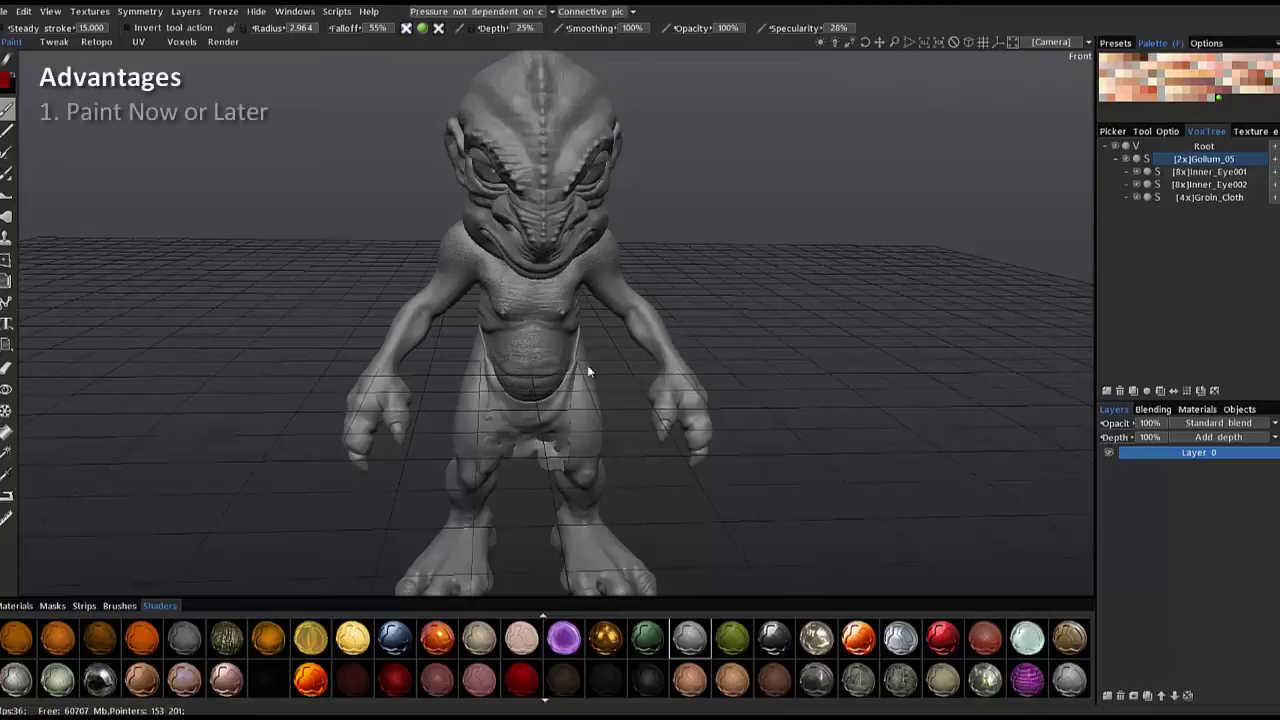
alt+drag(454, 291, 494, 285)
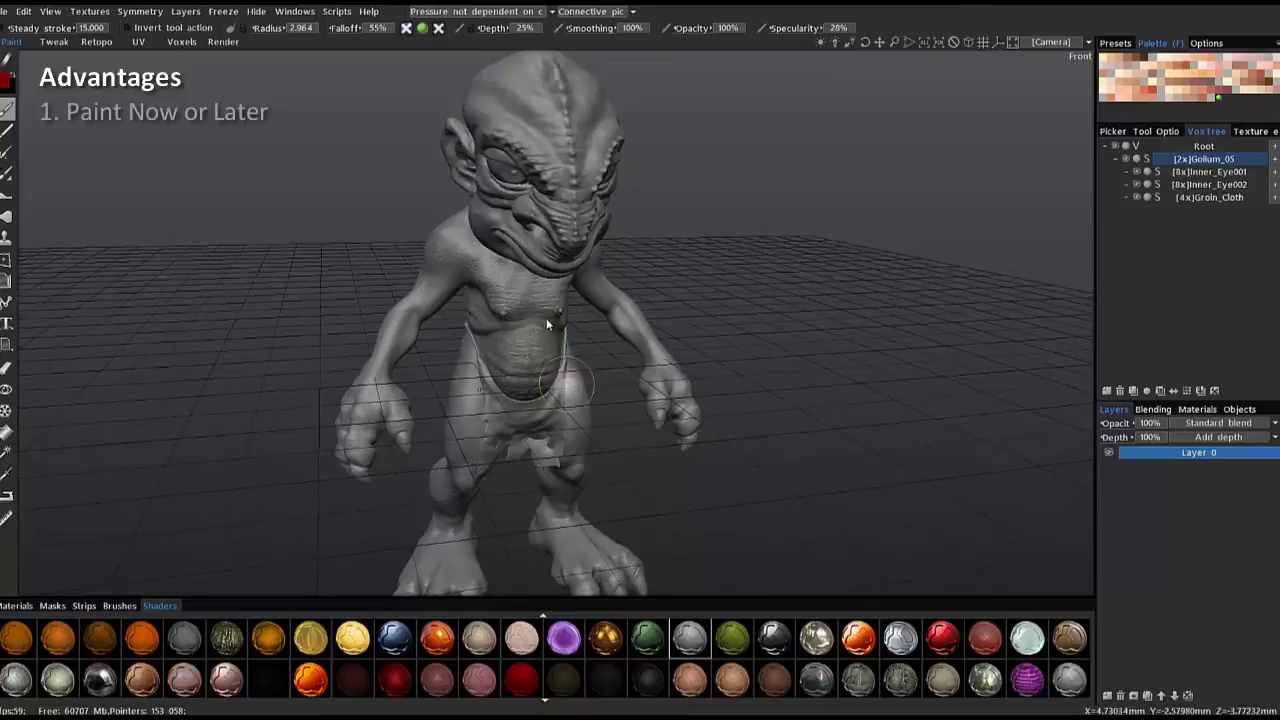
alt+drag(530, 400, 548, 296)
key(ctrl+shift+n)
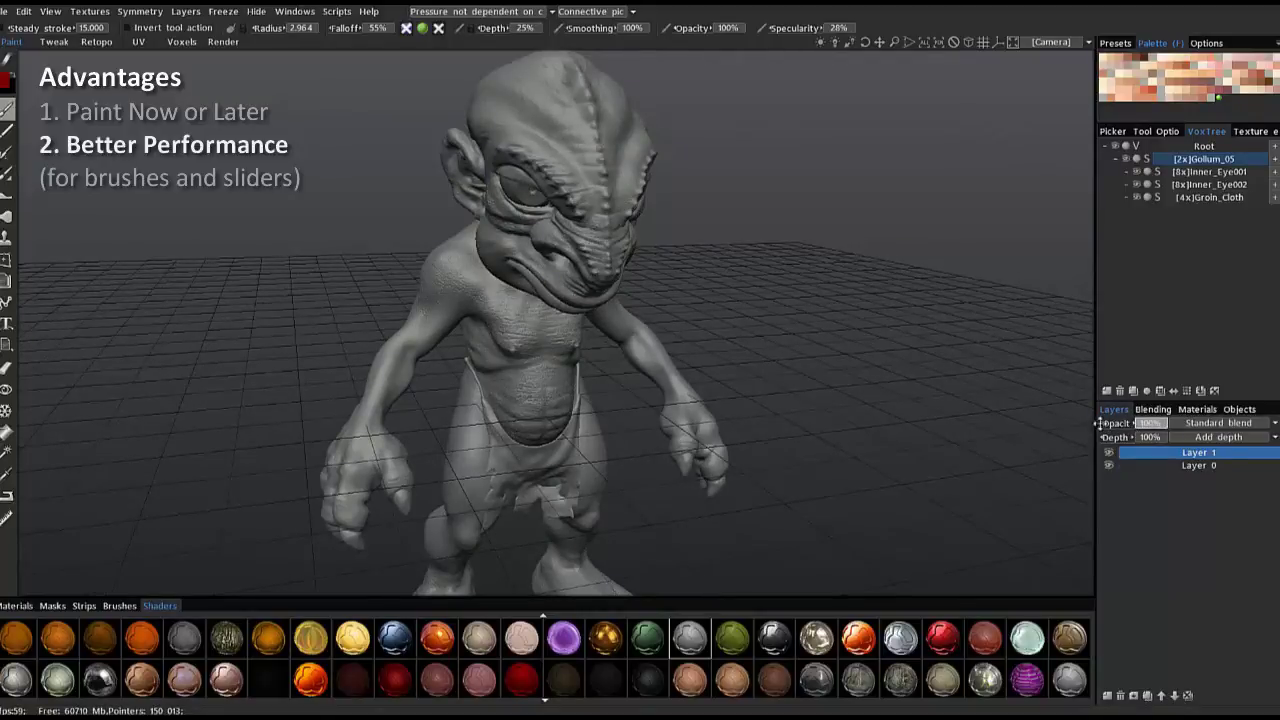
click(1154, 411)
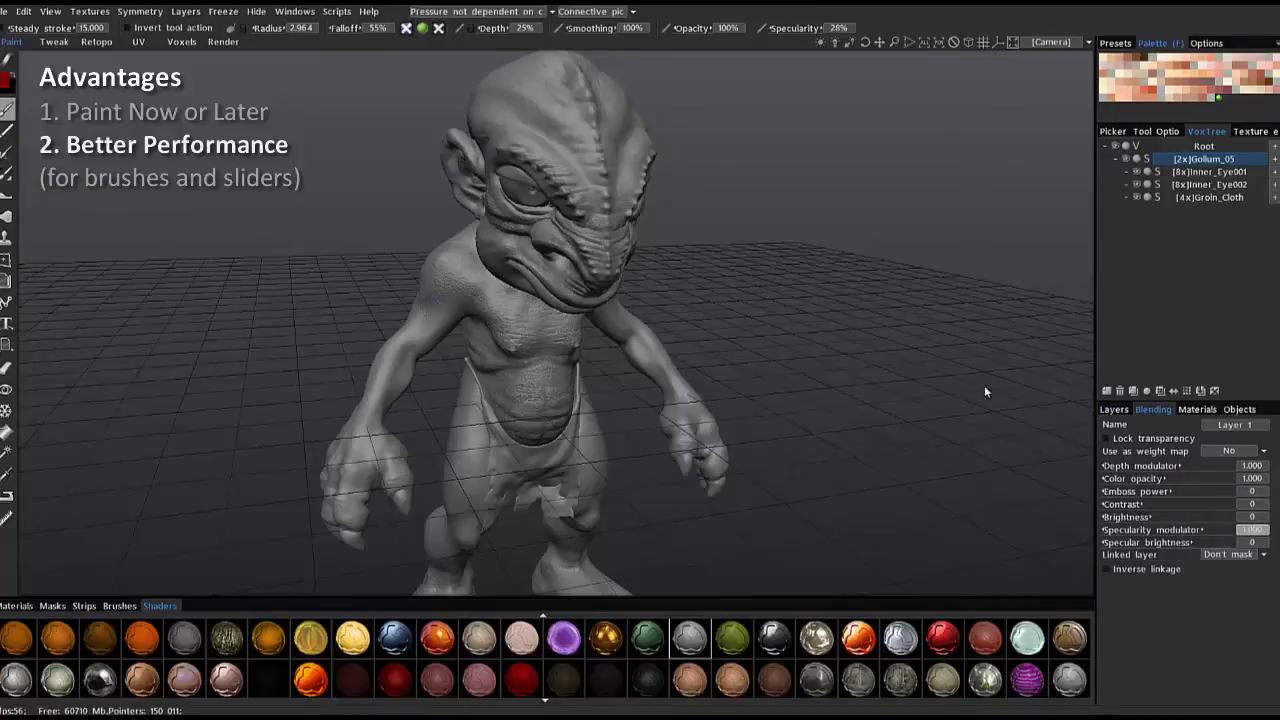
click(1113, 409)
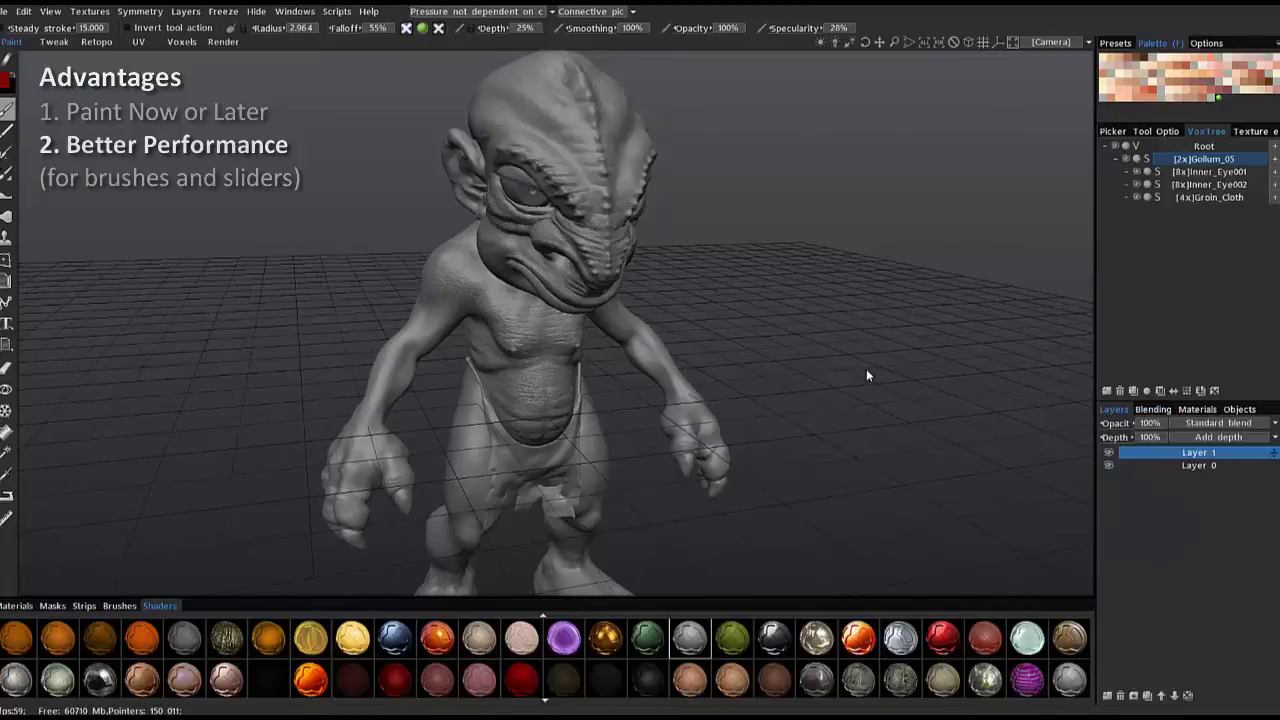
Set the brush color to an orange-brown with hue about 26, saturation 63% and lightness 49%.
drag(866, 369, 862, 376)
click(4, 84)
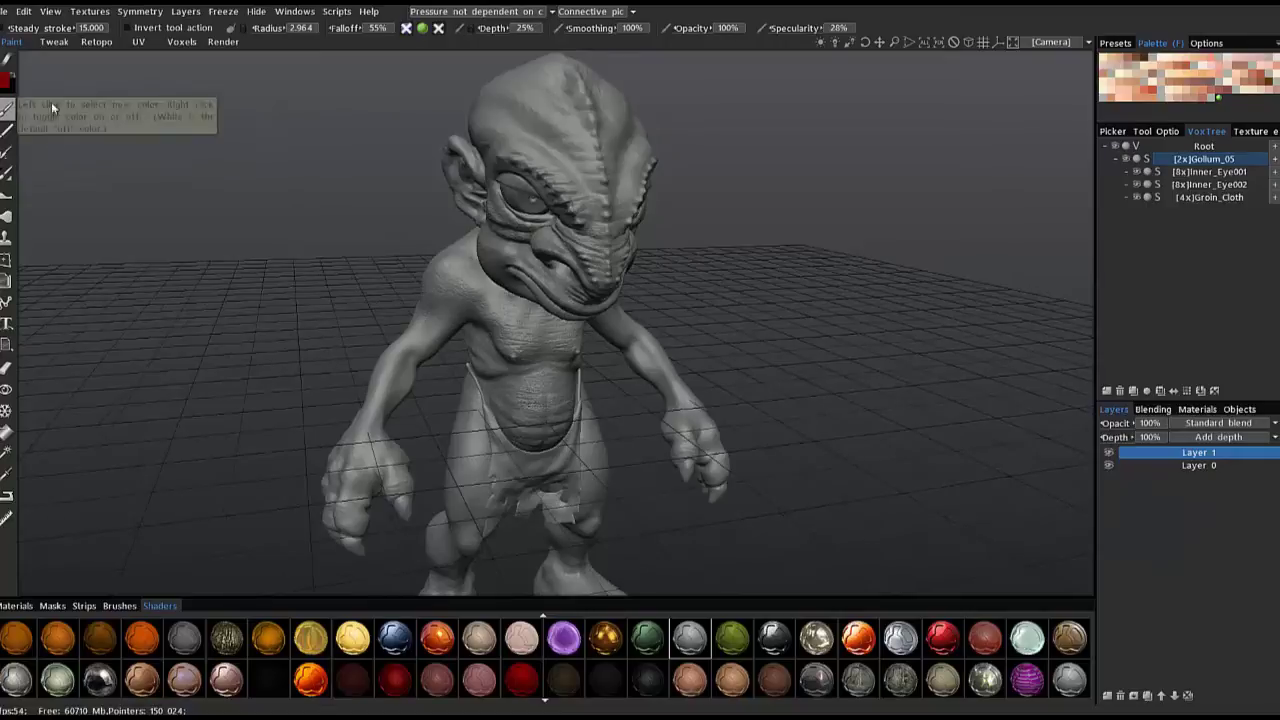
drag(466, 264, 456, 259)
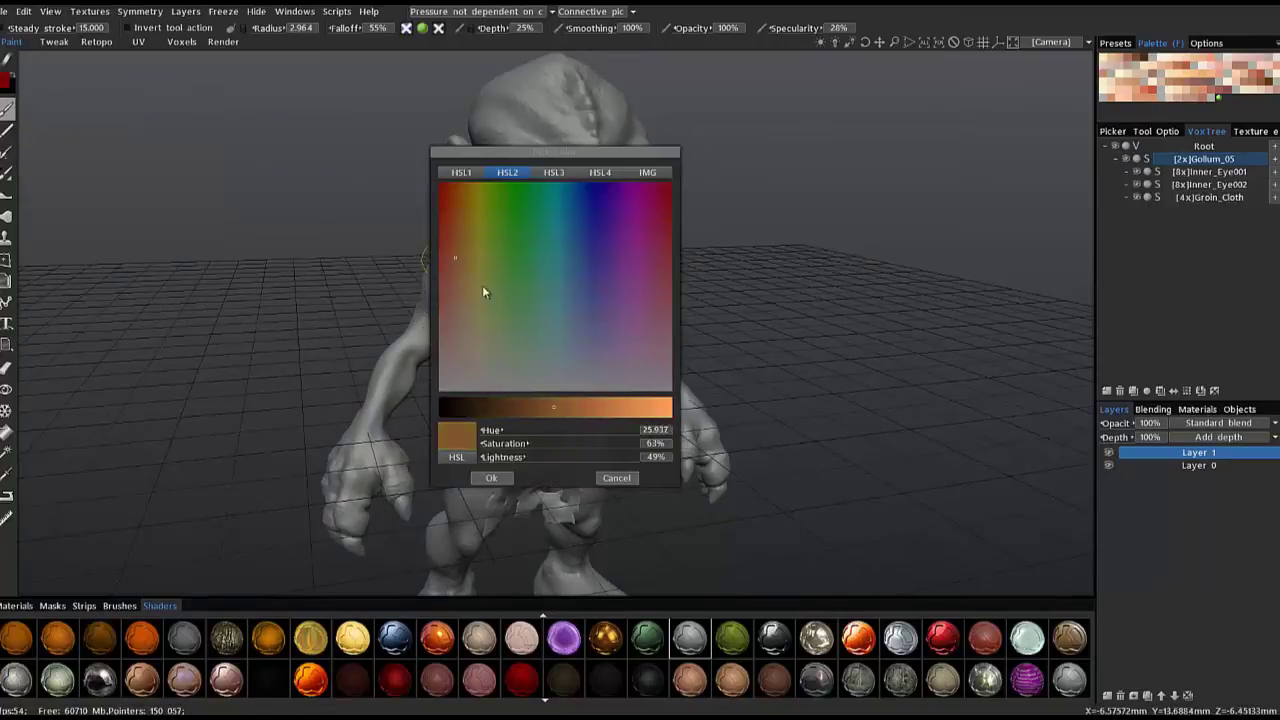
click(494, 478)
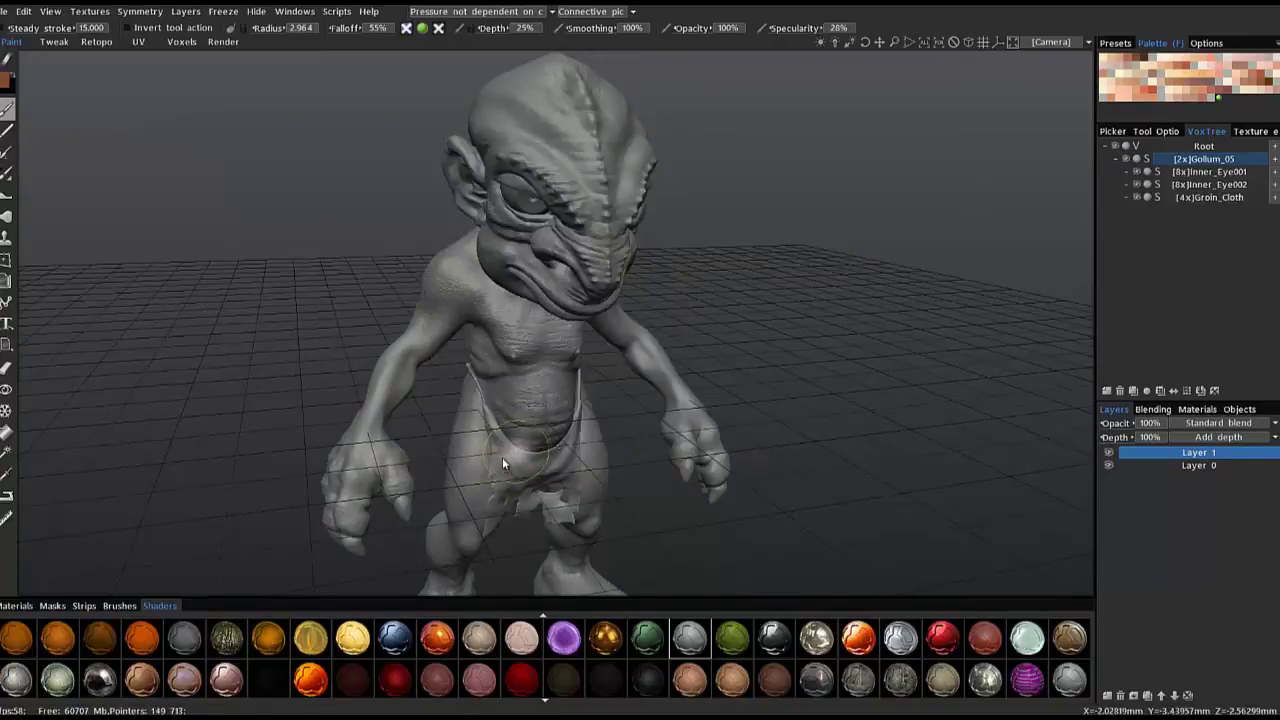
Reduce the brush radius to 2.090 for painting around the creature's waist.
mouse_move(512, 330)
alt+mouse_down()
mouse_move(509, 282)
mouse_move(416, 235)
alt+mouse_up()
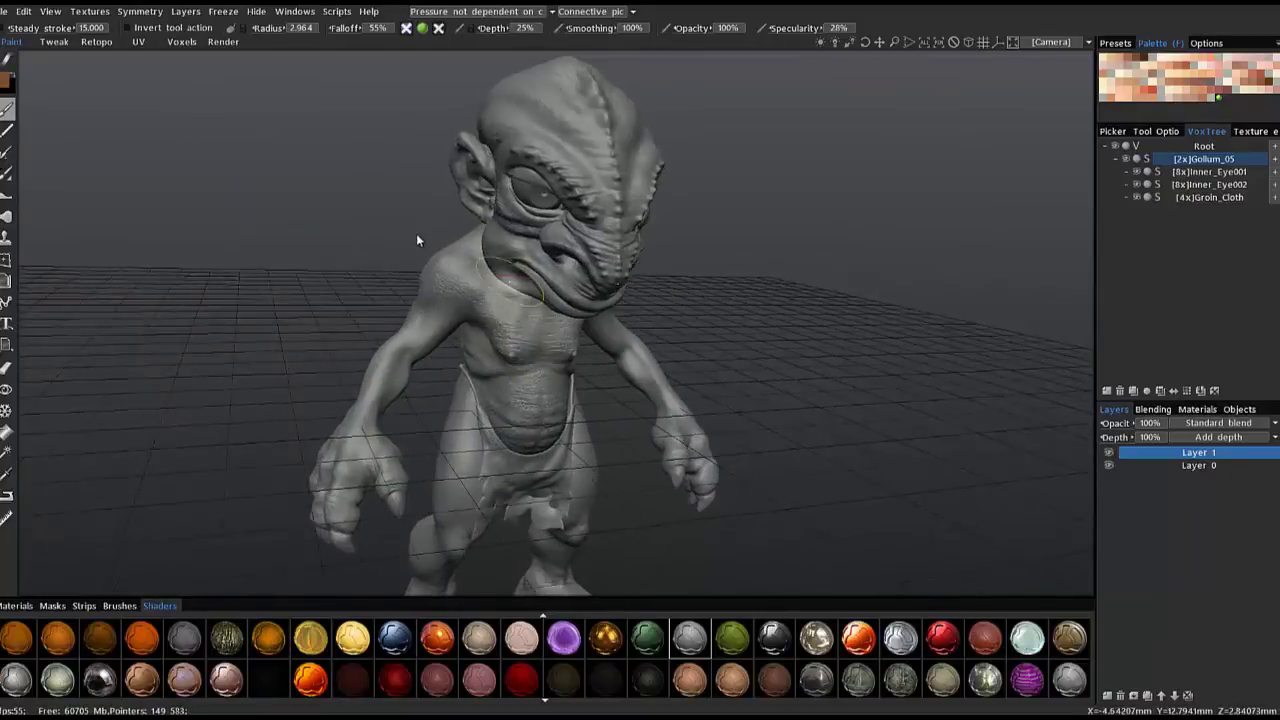
alt+right_drag(416, 235, 528, 241)
mouse_move(551, 238)
alt+mouse_down()
mouse_move(612, 198)
mouse_move(835, 308)
mouse_move(465, 271)
alt+mouse_up()
alt+drag(477, 490, 617, 463)
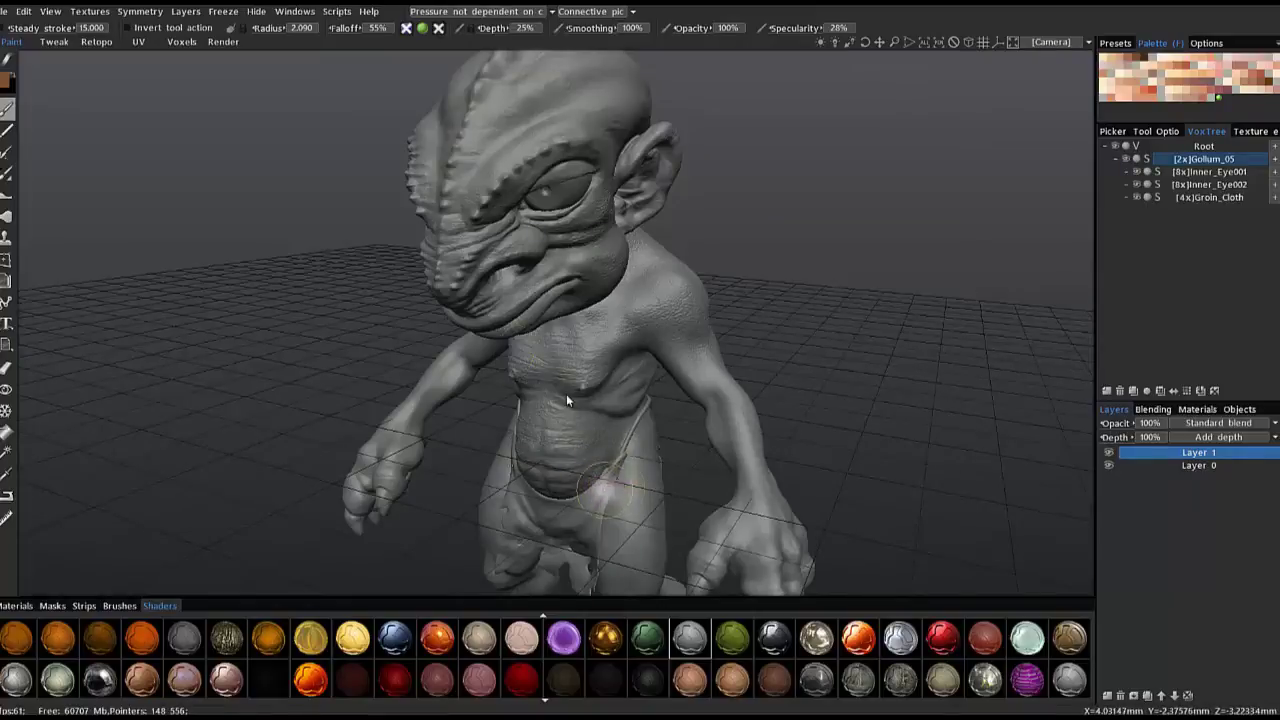
middle_drag(610, 504, 612, 485)
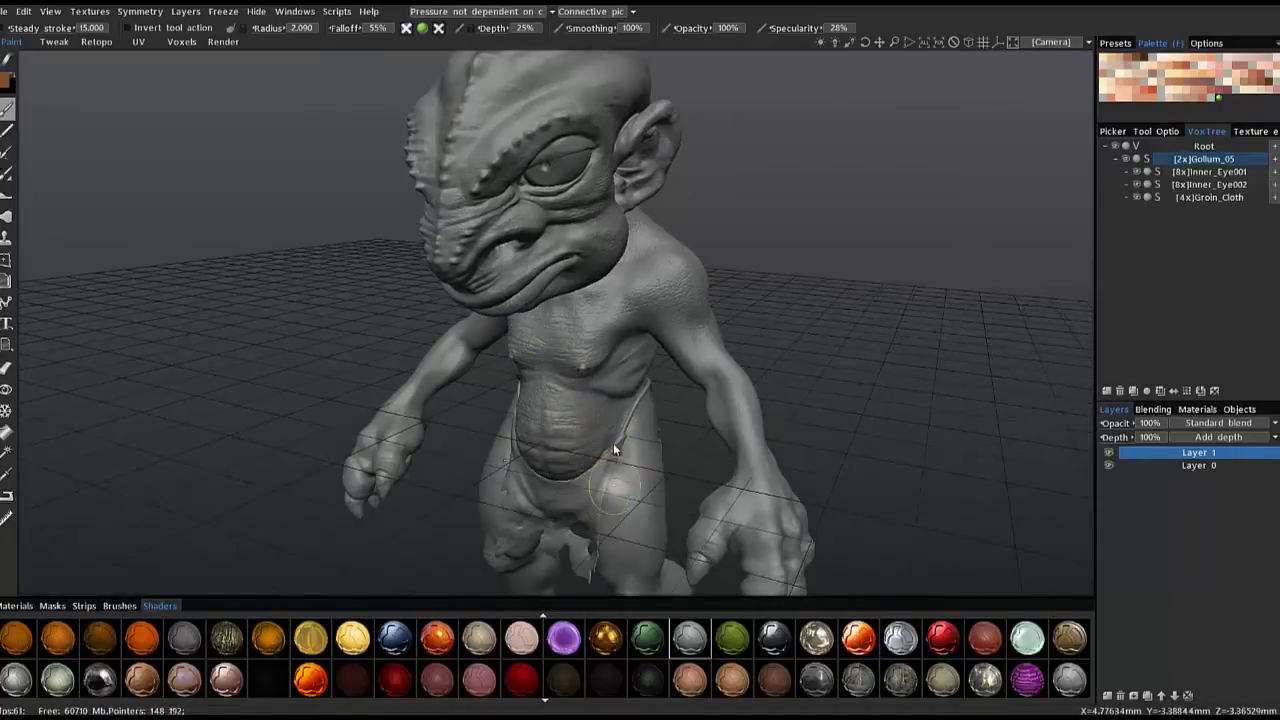
Try orange-brown strokes on Layer 1 across the creature's lower belly and hips, and undo them.
mouse_move(600, 422)
mouse_down()
mouse_move(624, 487)
mouse_move(594, 434)
mouse_move(604, 472)
mouse_up()
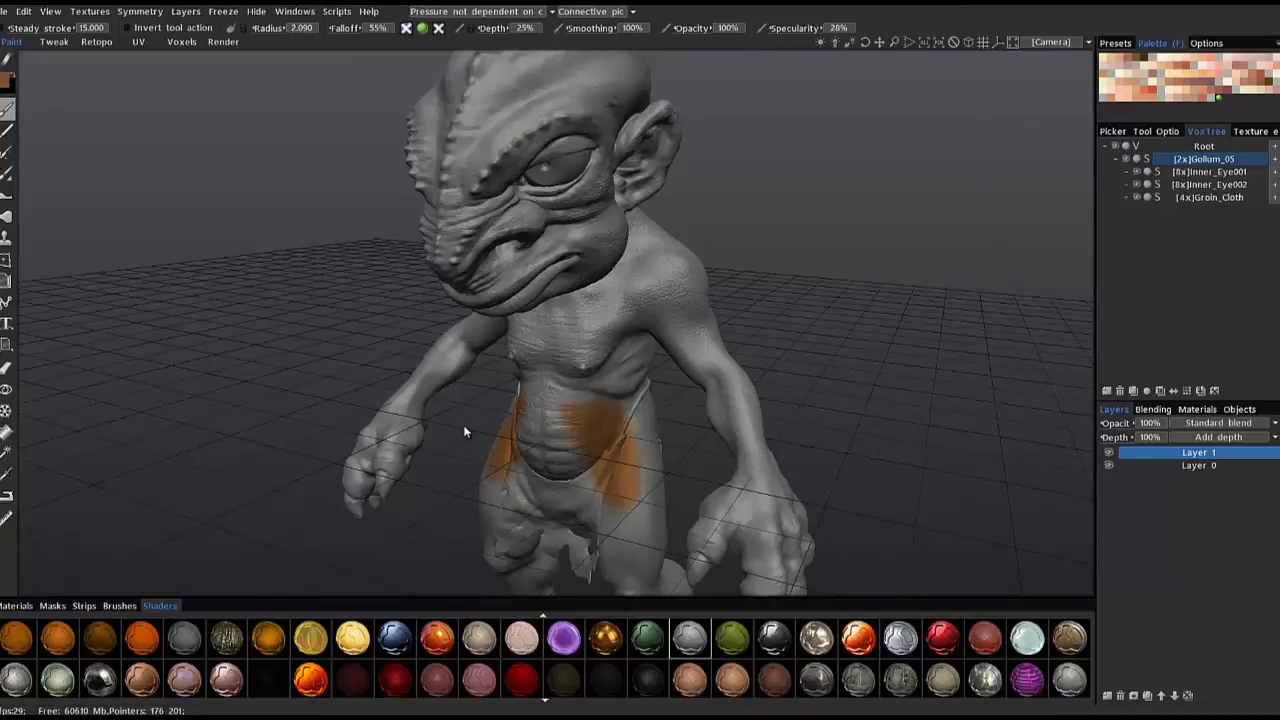
key(ctrl+z)
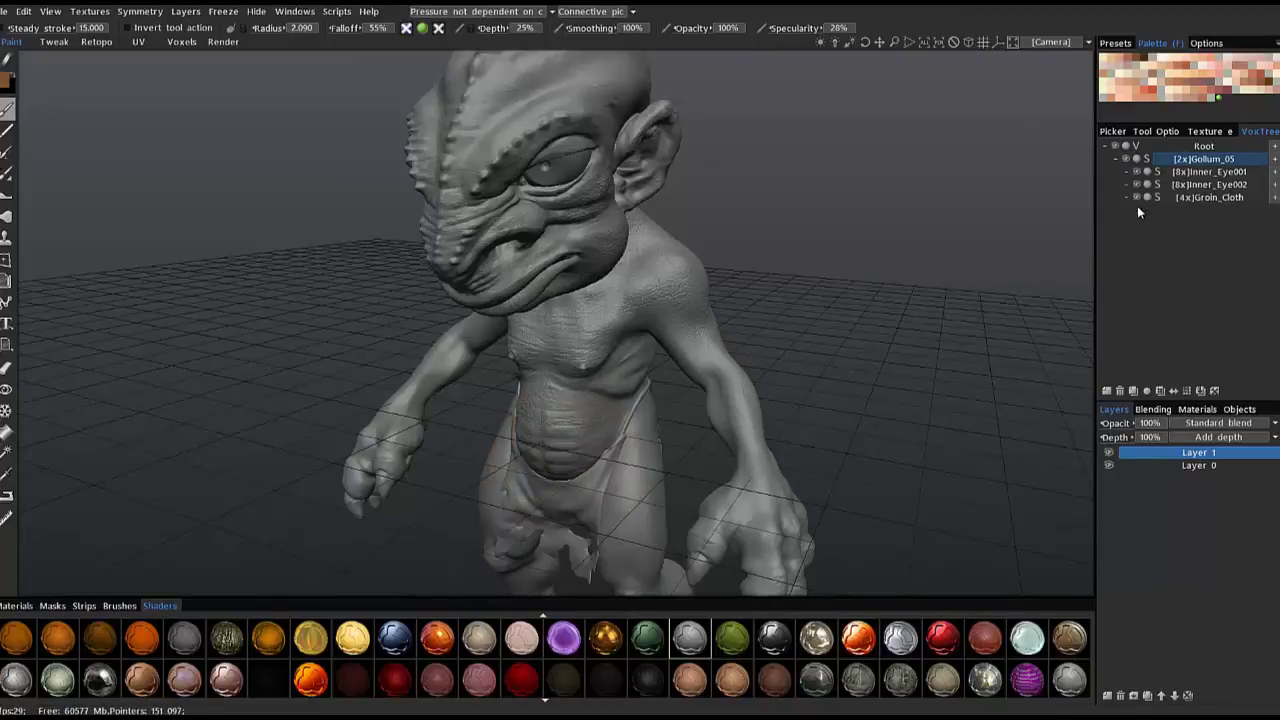
Ghost the Groin_Cloth object in the VoxTree.
drag(918, 228, 1148, 183)
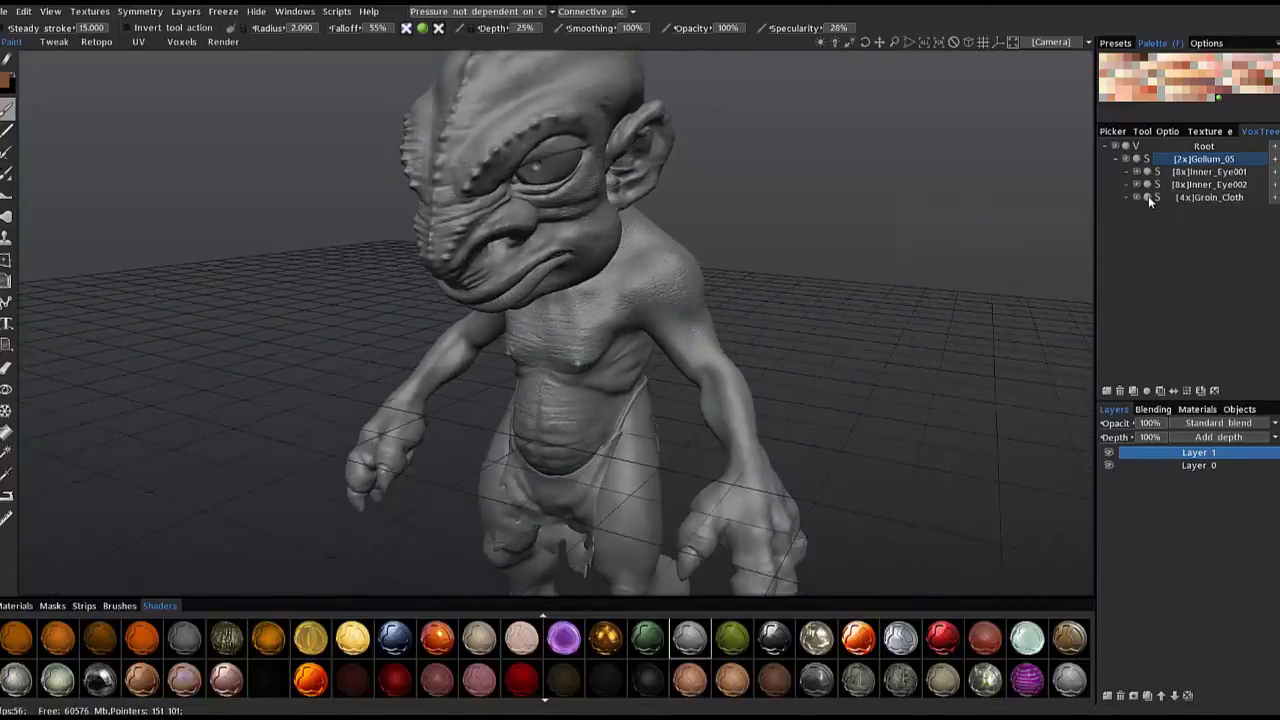
click(1148, 198)
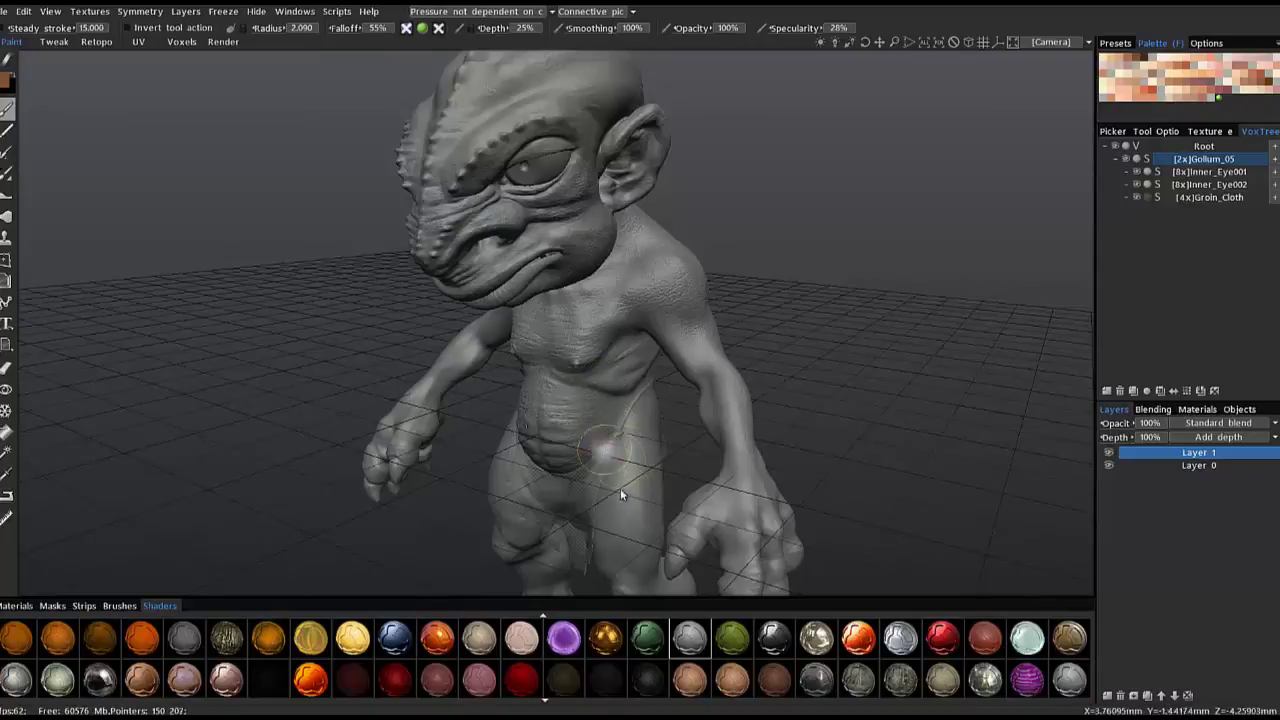
Paint orange-brown patches on the creature's hips and hide the Groin_Cloth, Inner_Eye002 and Inner_Eye001 objects.
alt+drag(494, 332, 551, 328)
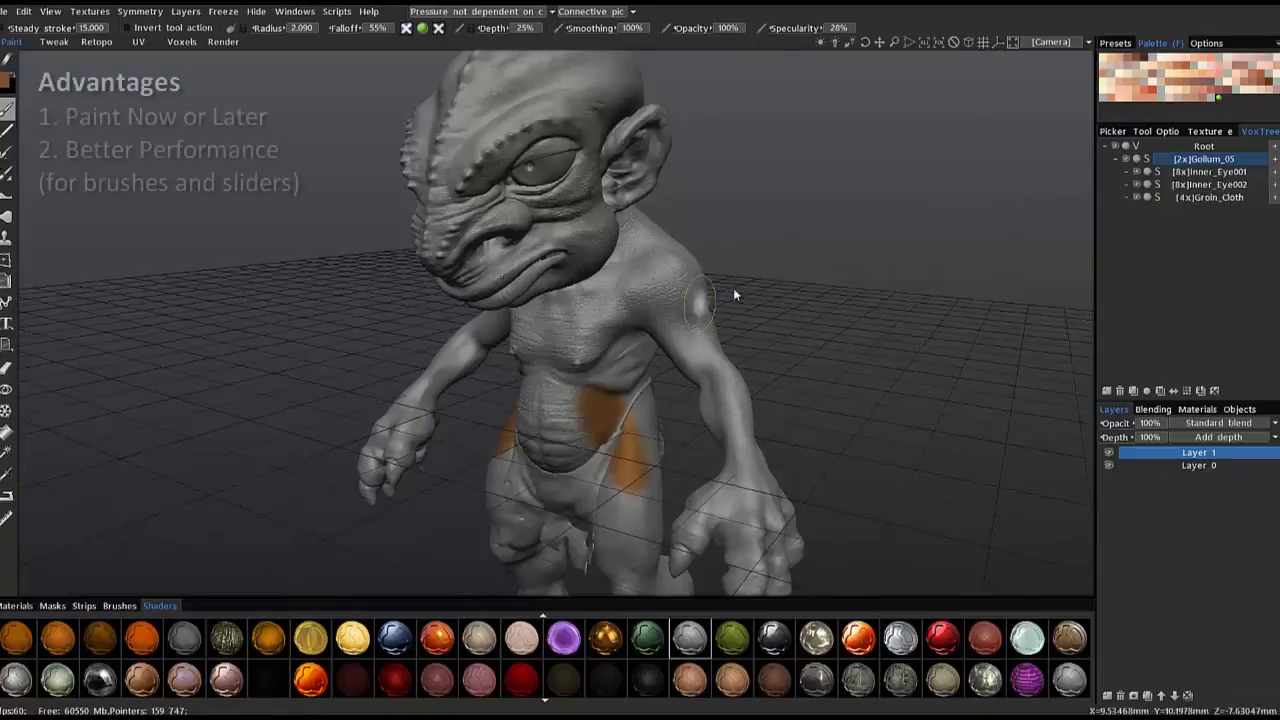
alt+drag(826, 220, 845, 217)
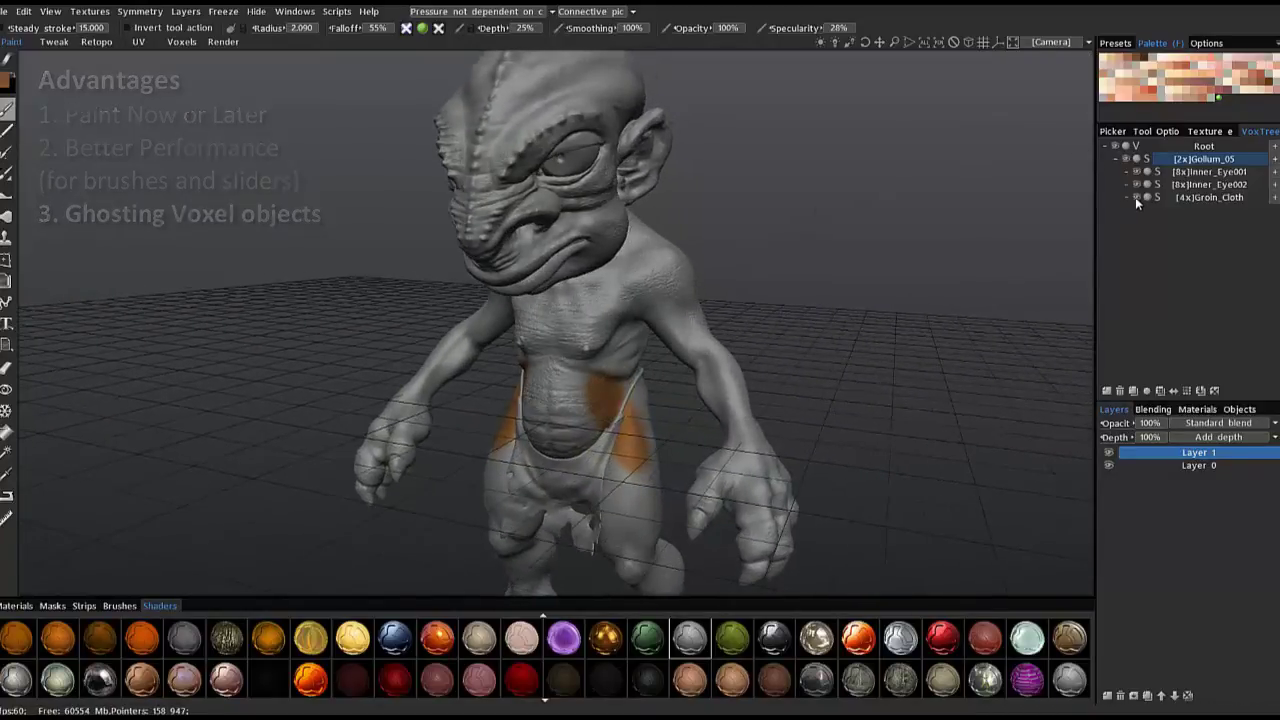
click(1136, 198)
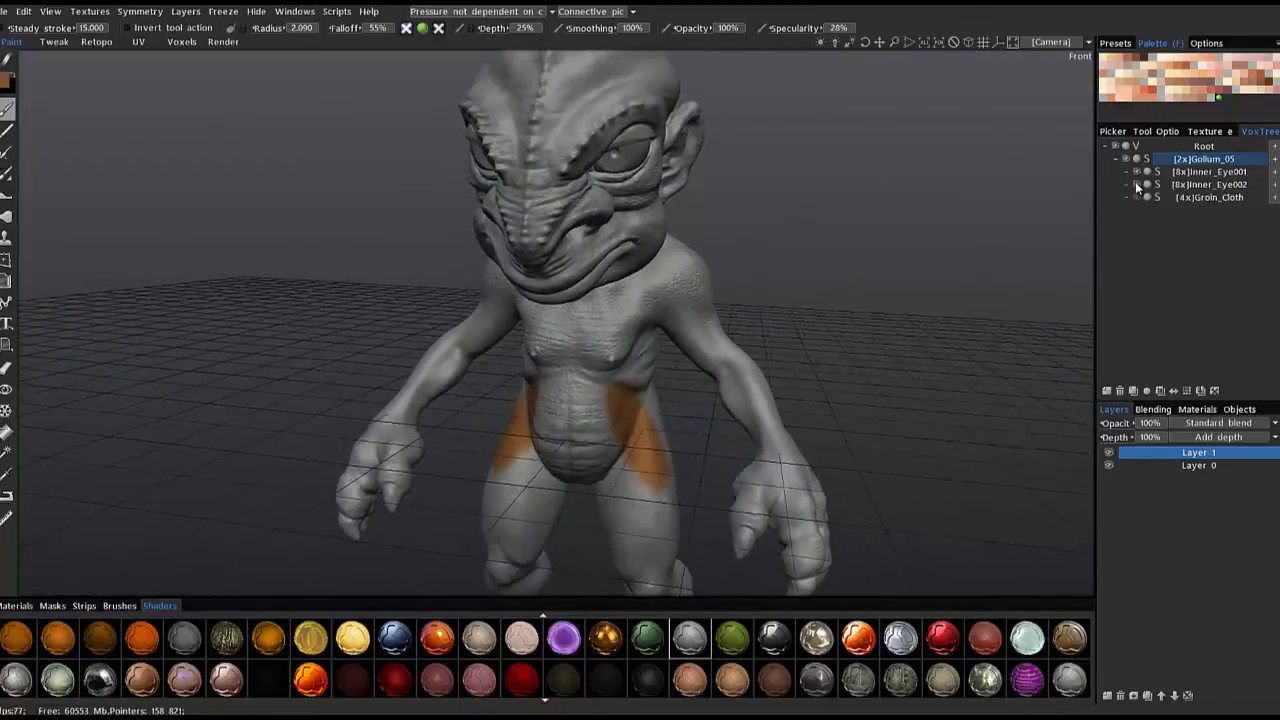
click(1137, 185)
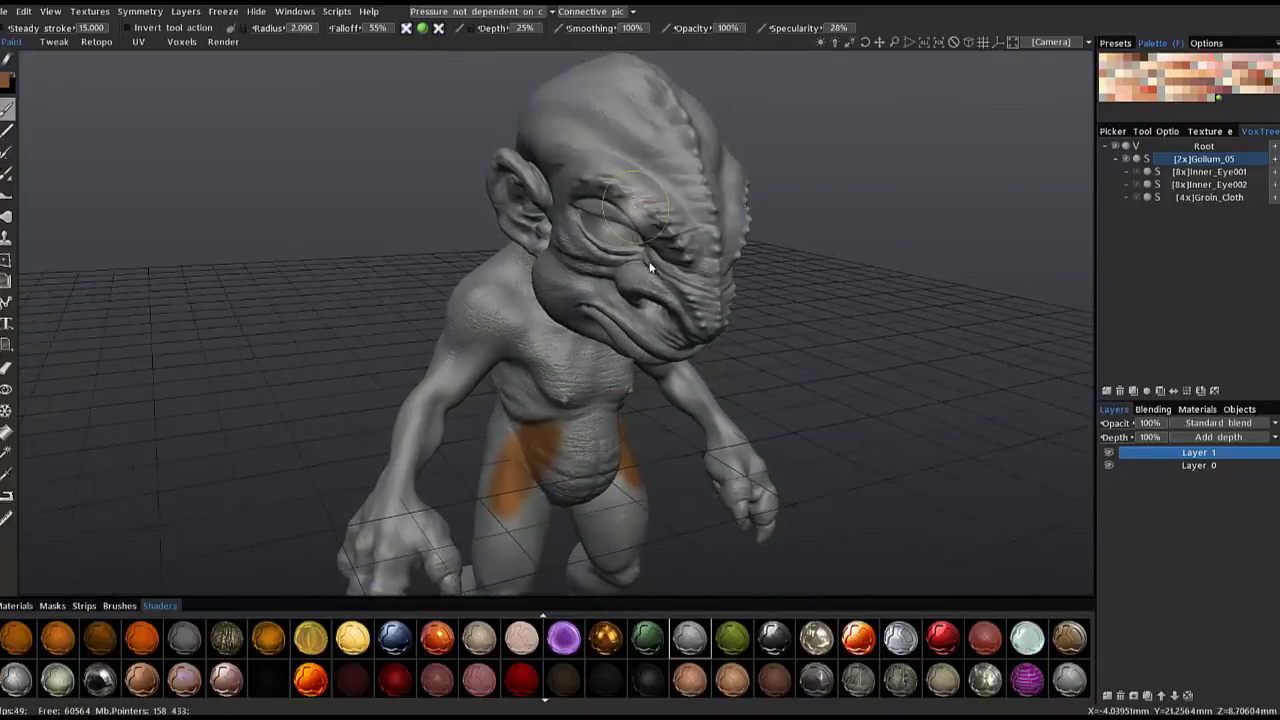
With the specular channel enabled and a brush radius of 2.955, paint the creature's forehead and brow orange-brown on Layer 1.
click(438, 29)
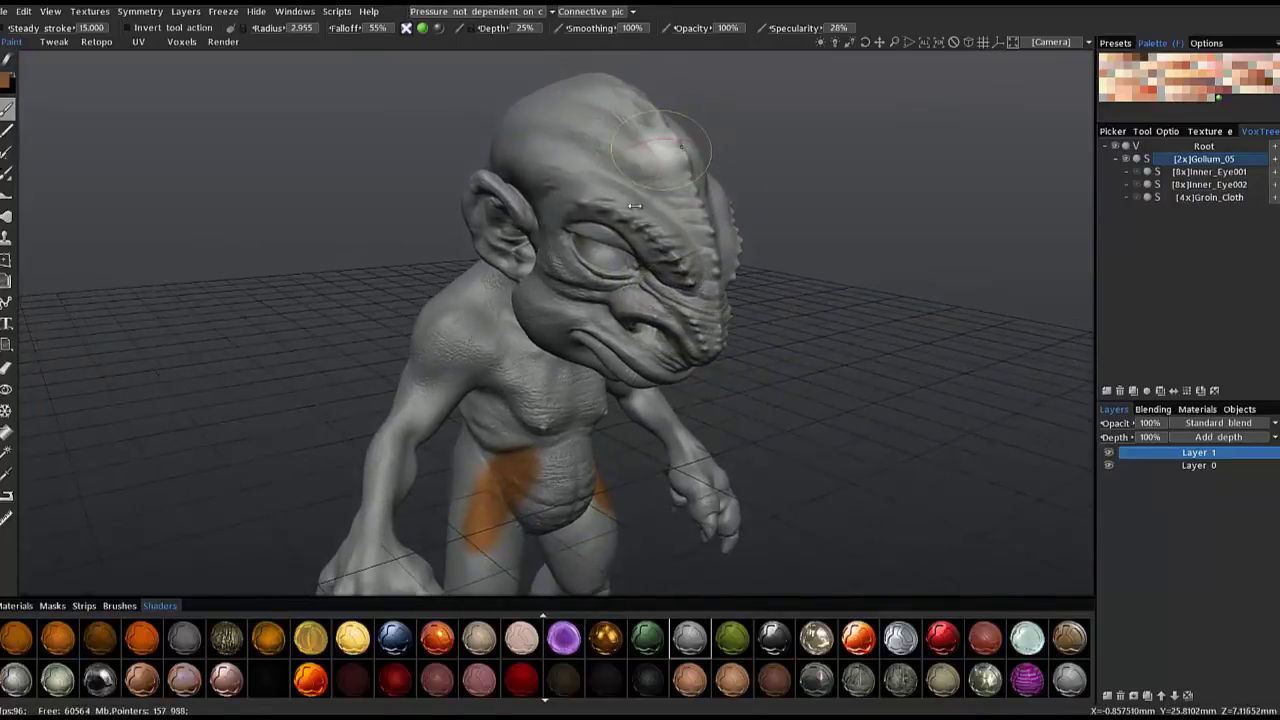
right_drag(616, 187, 678, 247)
mouse_move(622, 184)
mouse_down()
mouse_move(652, 222)
mouse_move(614, 165)
mouse_move(677, 191)
mouse_move(662, 241)
mouse_move(612, 196)
mouse_move(629, 230)
mouse_move(606, 212)
mouse_move(688, 226)
mouse_move(686, 241)
mouse_up()
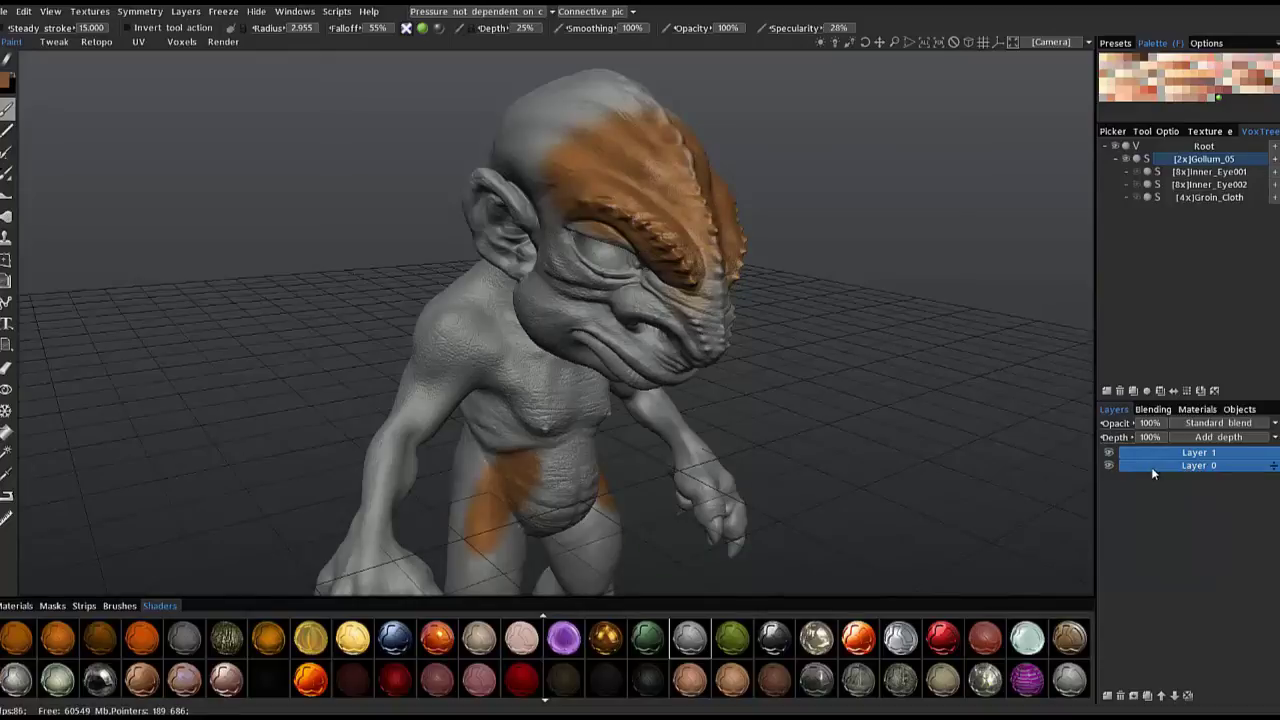
Add a new paint layer above Layer 1 and make it the active layer.
click(1178, 467)
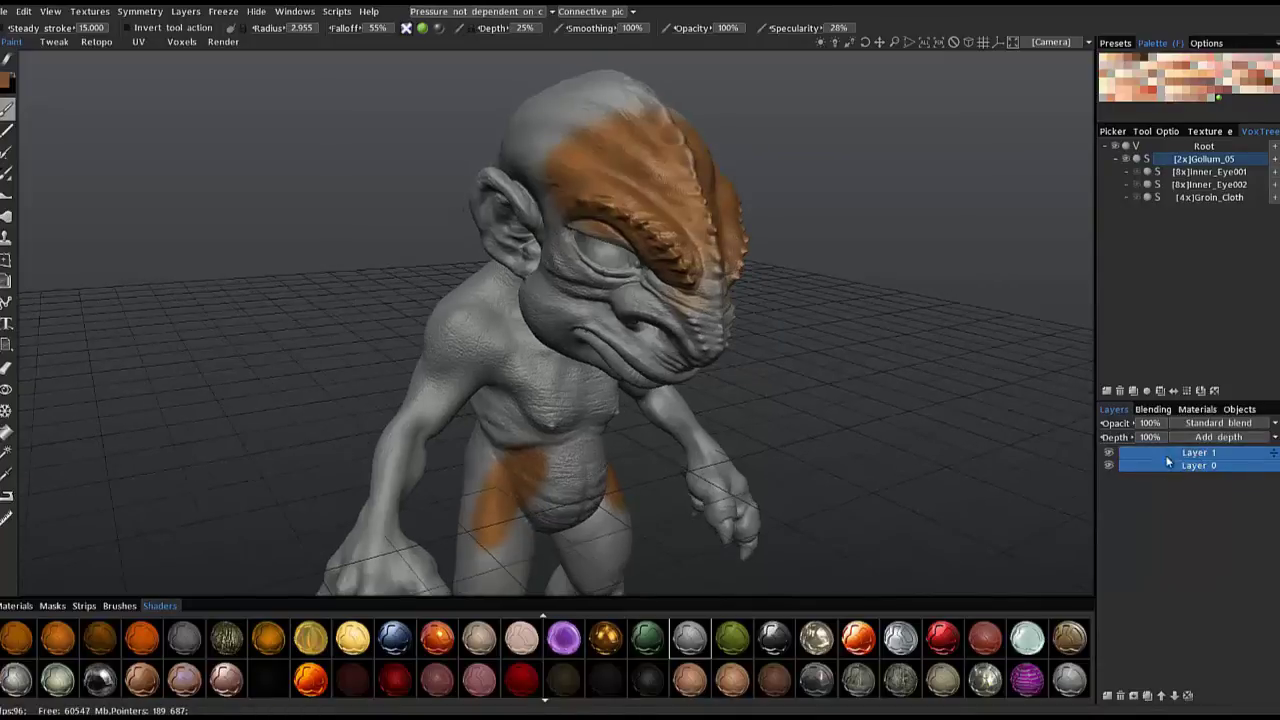
click(1178, 456)
click(1188, 466)
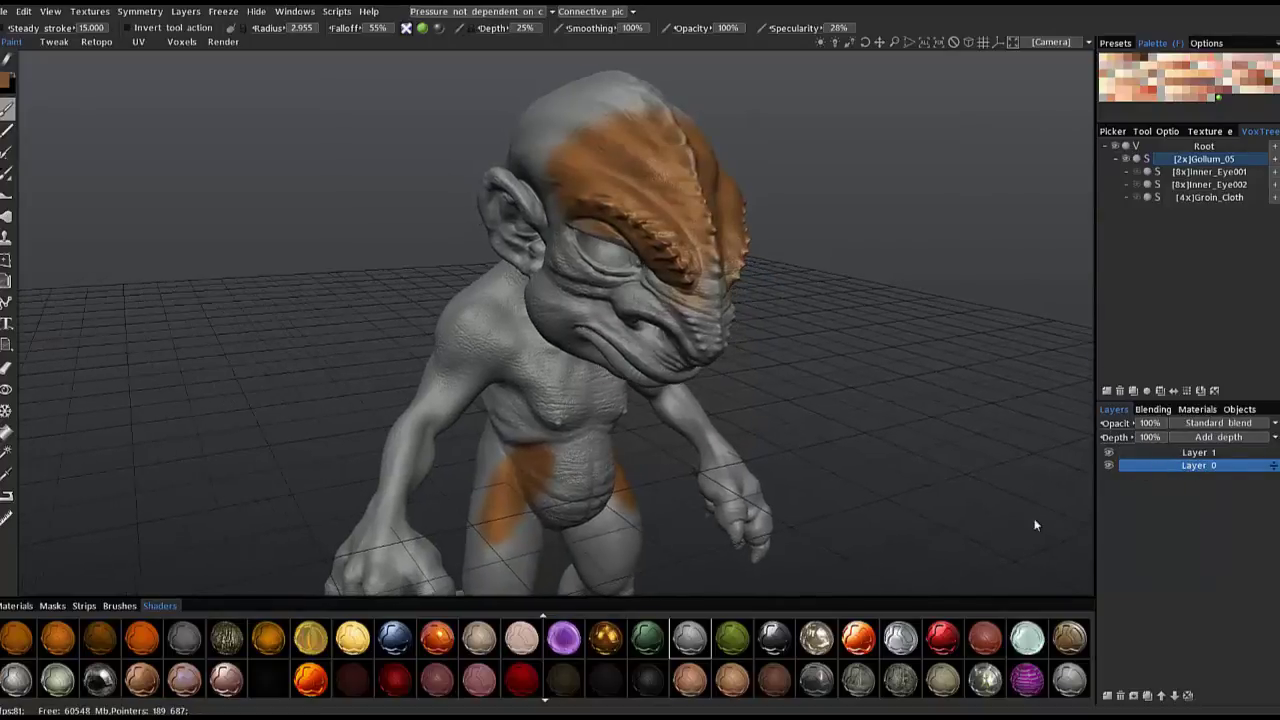
click(1190, 453)
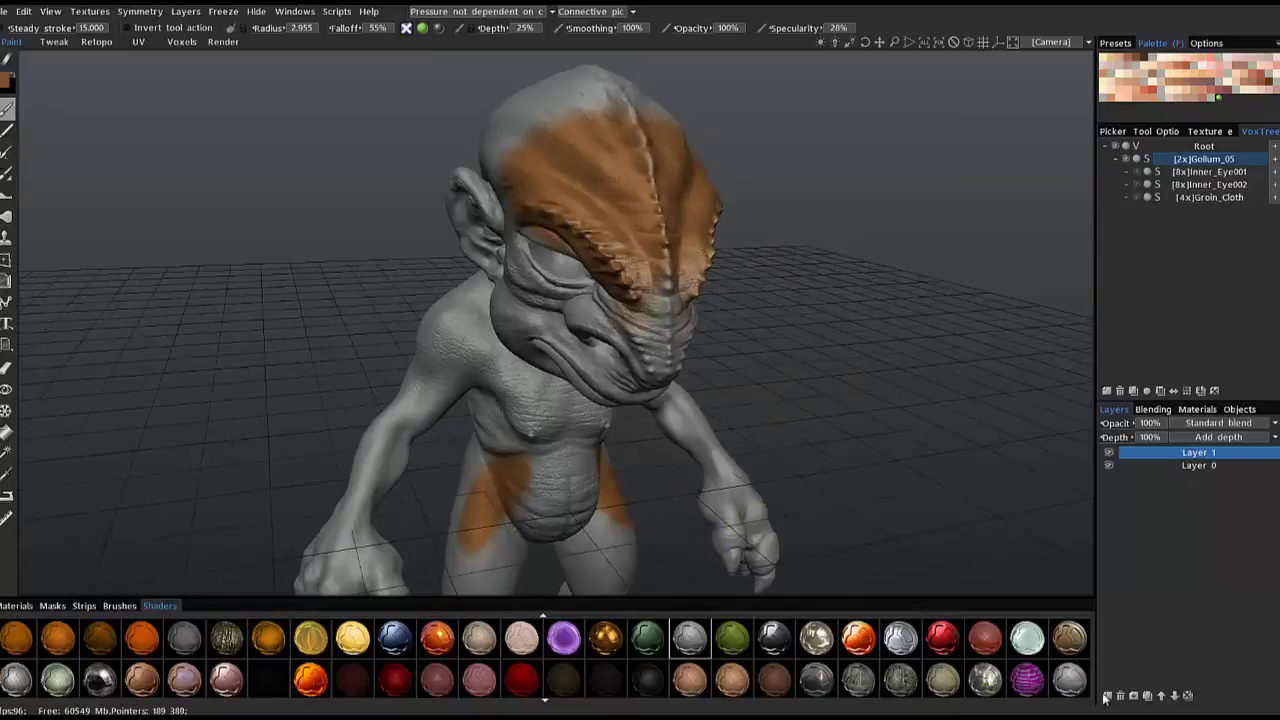
click(1107, 695)
click(1187, 464)
click(1189, 454)
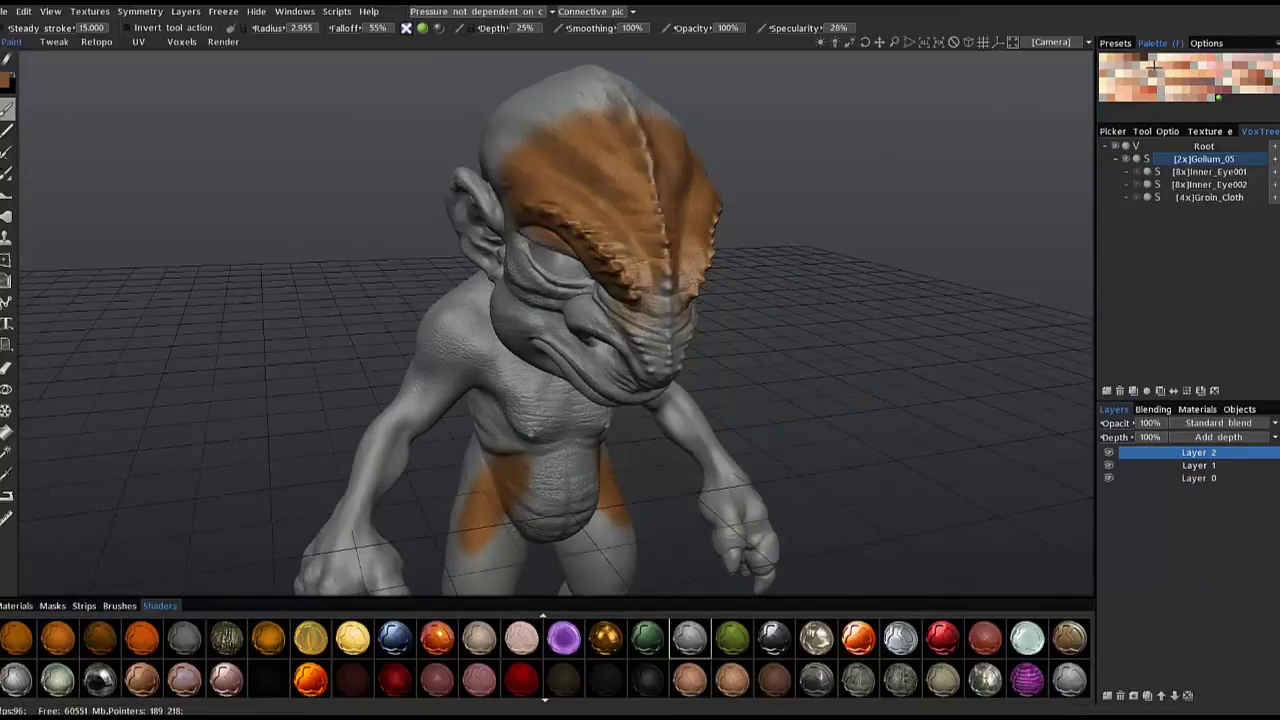
Paint a pale peach palette color over the orange-brown forehead and brow ridges on Layer 2.
mouse_move(614, 161)
mouse_down()
mouse_move(654, 233)
mouse_move(588, 126)
mouse_move(594, 155)
mouse_move(550, 129)
mouse_move(583, 246)
mouse_move(477, 149)
mouse_move(619, 263)
mouse_move(497, 190)
mouse_move(506, 160)
mouse_move(528, 212)
mouse_up()
mouse_move(640, 285)
alt+mouse_down()
mouse_move(596, 260)
mouse_move(652, 268)
mouse_move(632, 260)
mouse_move(648, 282)
mouse_move(646, 242)
alt+mouse_up()
alt+drag(525, 184, 560, 176)
mouse_move(545, 195)
mouse_down()
mouse_move(503, 145)
mouse_move(552, 145)
mouse_up()
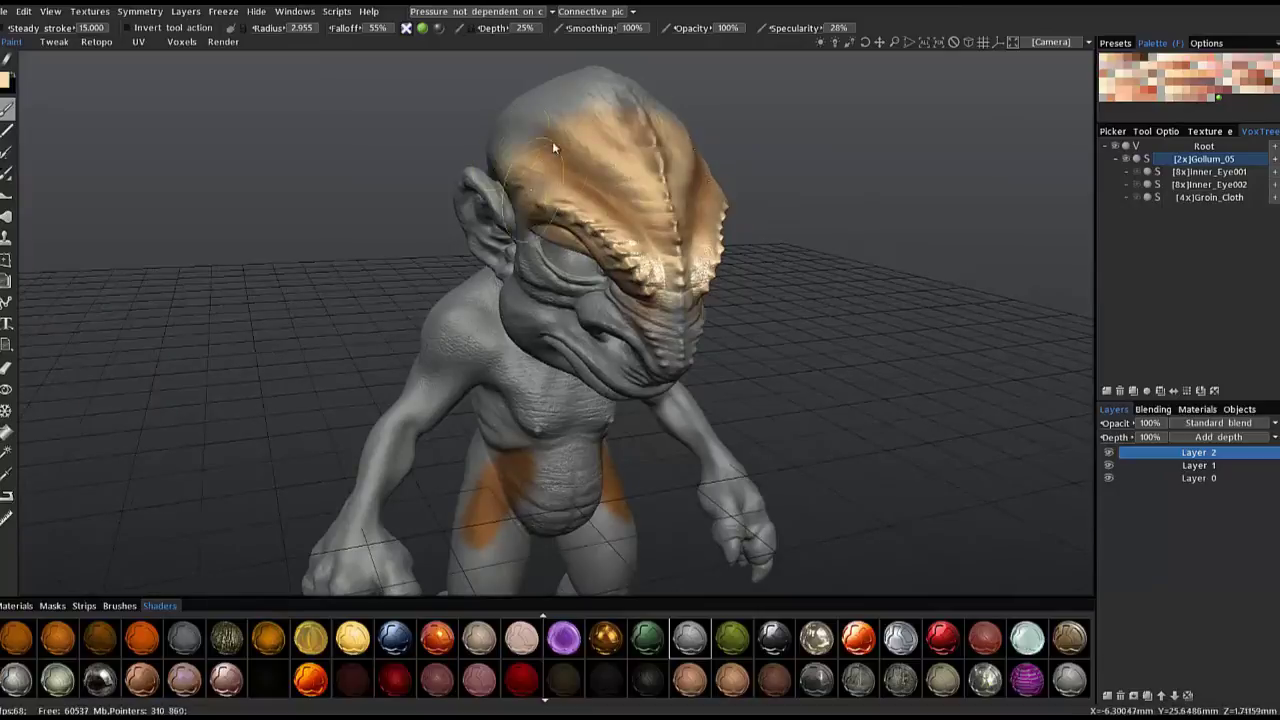
mouse_move(670, 222)
mouse_down()
mouse_move(529, 129)
mouse_move(590, 150)
mouse_up()
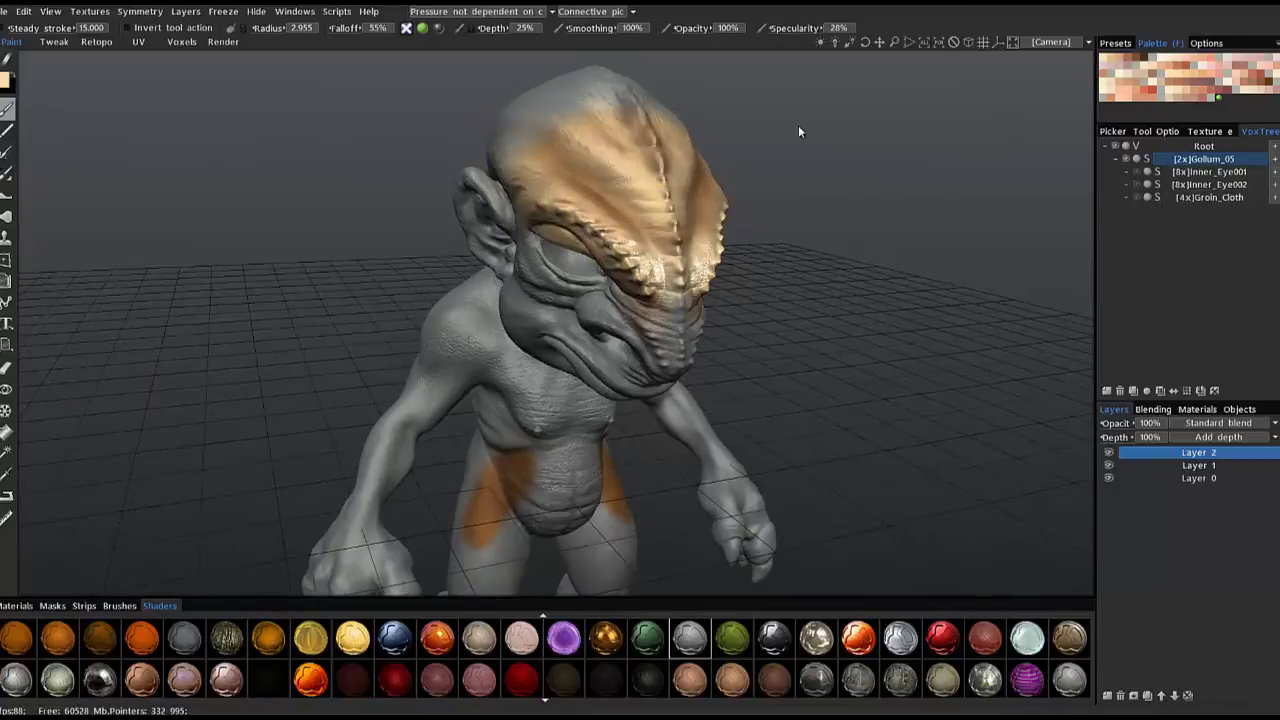
Set the brush color to a darkened yellow with hue about 61 and saturation 70%.
click(5, 80)
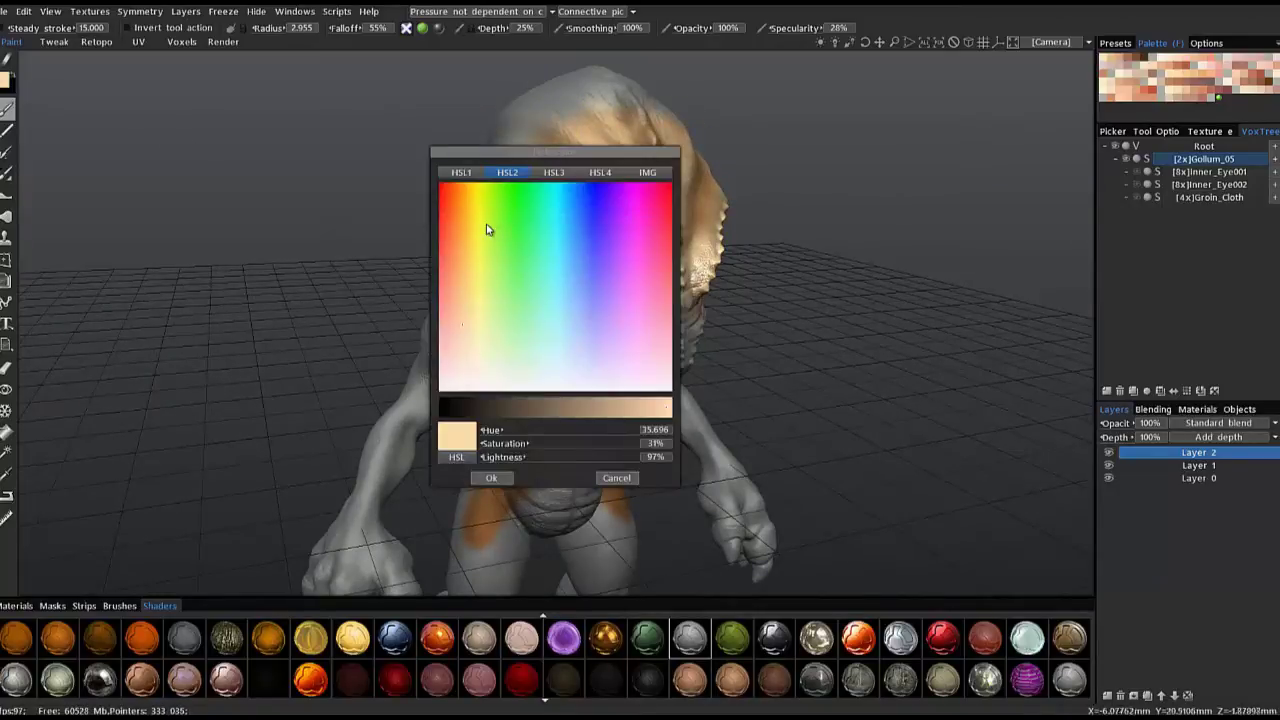
drag(477, 247, 473, 248)
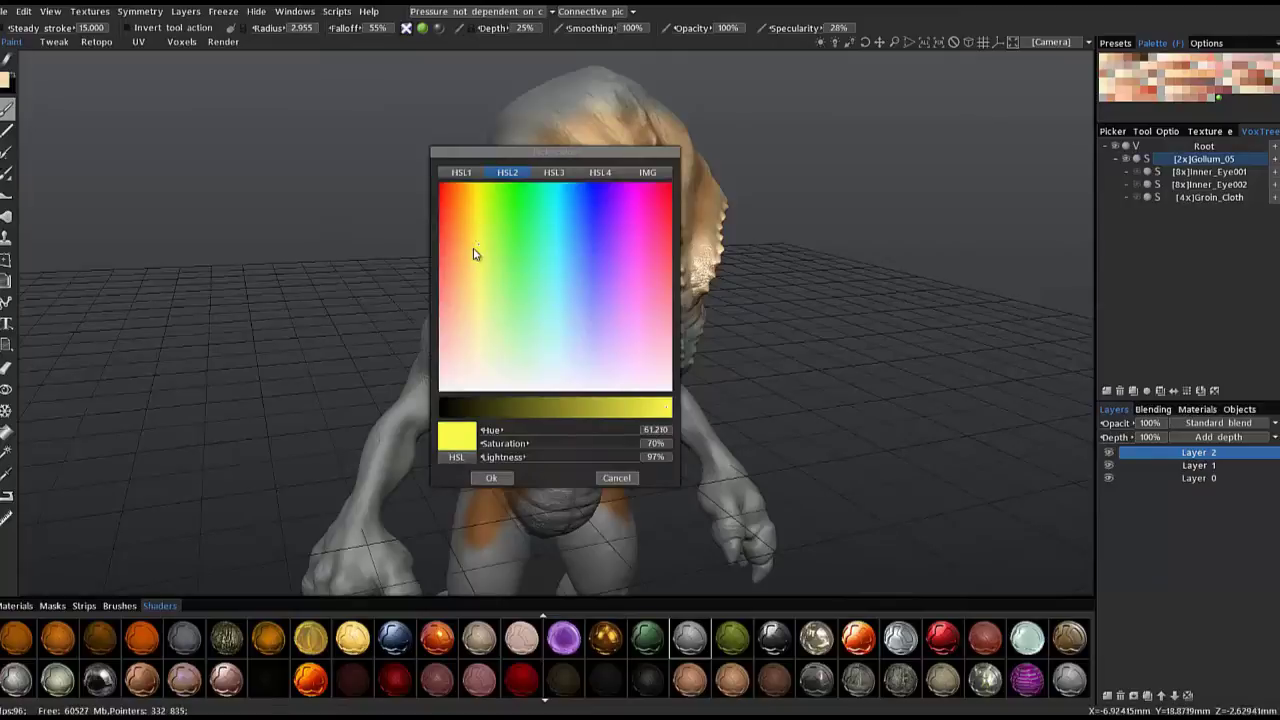
click(576, 407)
click(490, 475)
Paint yellow over the forehead and brow ridges on Layer 2 with a brush radius of 1.359.
mouse_move(578, 180)
alt+mouse_down()
mouse_move(646, 233)
mouse_move(627, 167)
alt+mouse_up()
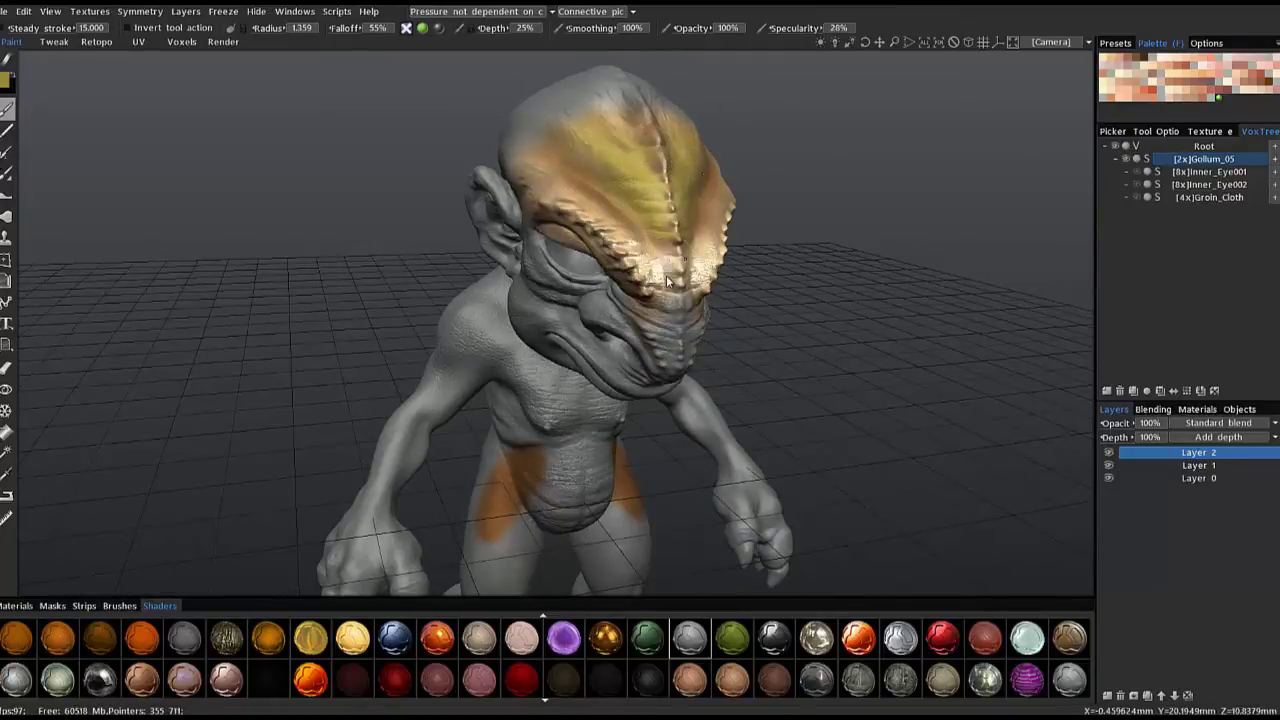
drag(667, 277, 593, 204)
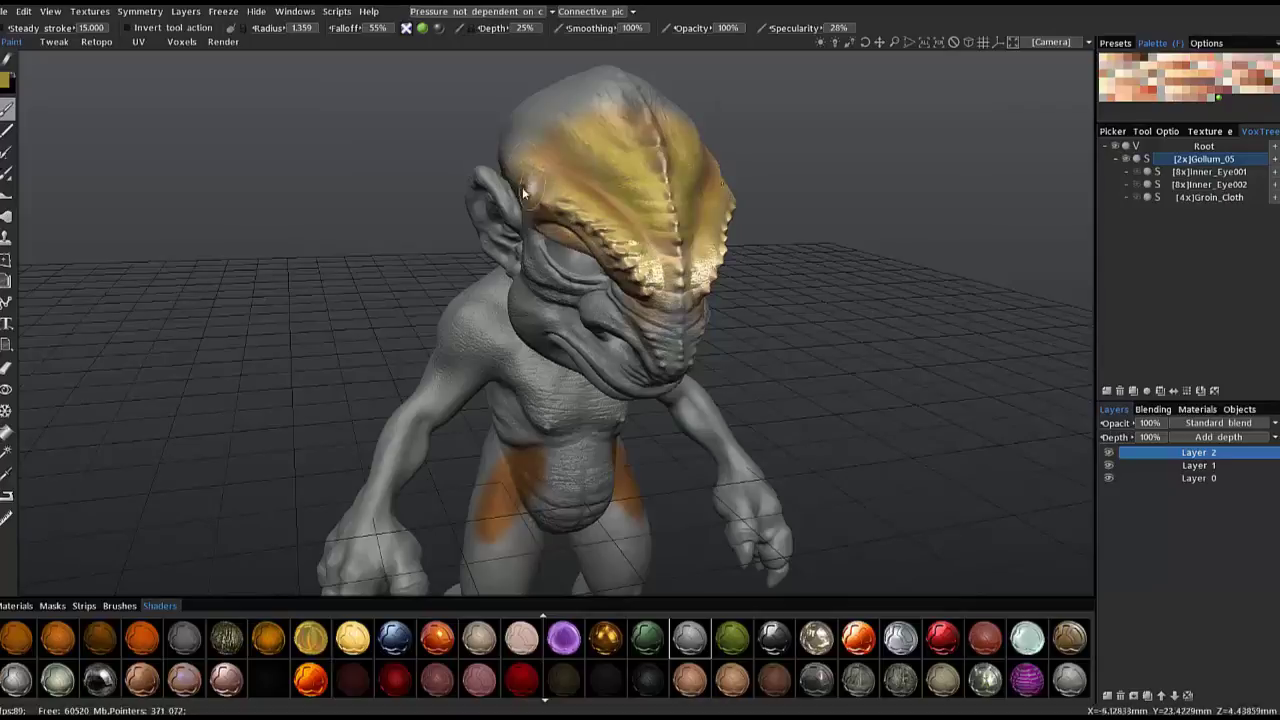
mouse_move(745, 352)
mouse_down()
mouse_move(634, 312)
mouse_move(620, 265)
mouse_move(722, 306)
mouse_move(625, 291)
mouse_move(640, 311)
mouse_move(699, 323)
mouse_up()
On Layer 1, paint brown around the edges of the forehead and across the bridge of the nose.
click(1168, 465)
drag(238, 110, 225, 110)
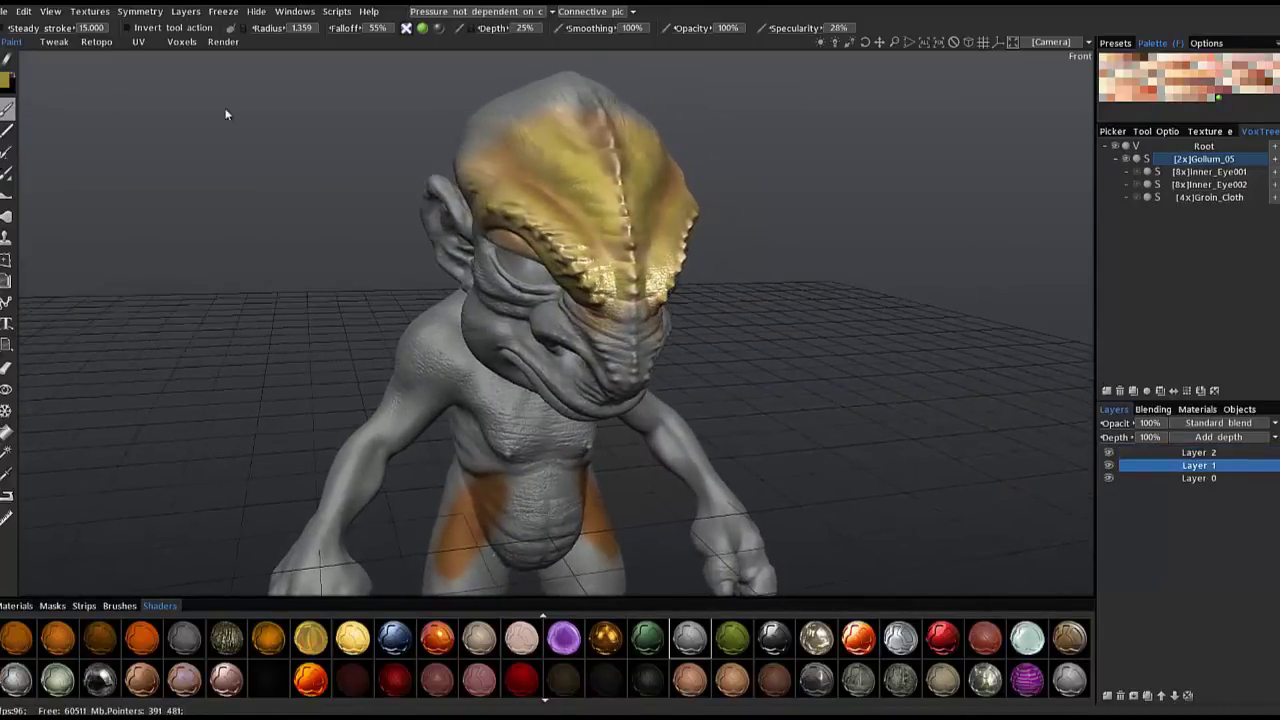
drag(900, 196, 882, 197)
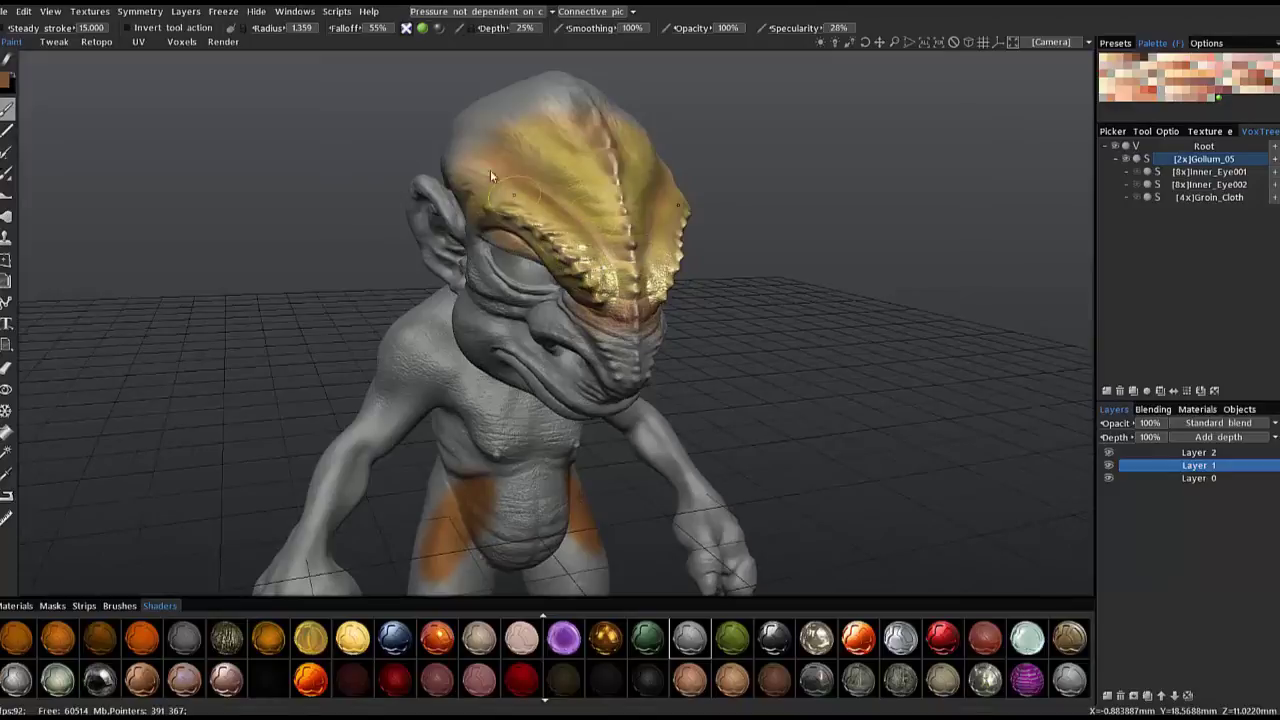
drag(430, 168, 468, 170)
right_drag(494, 215, 596, 116)
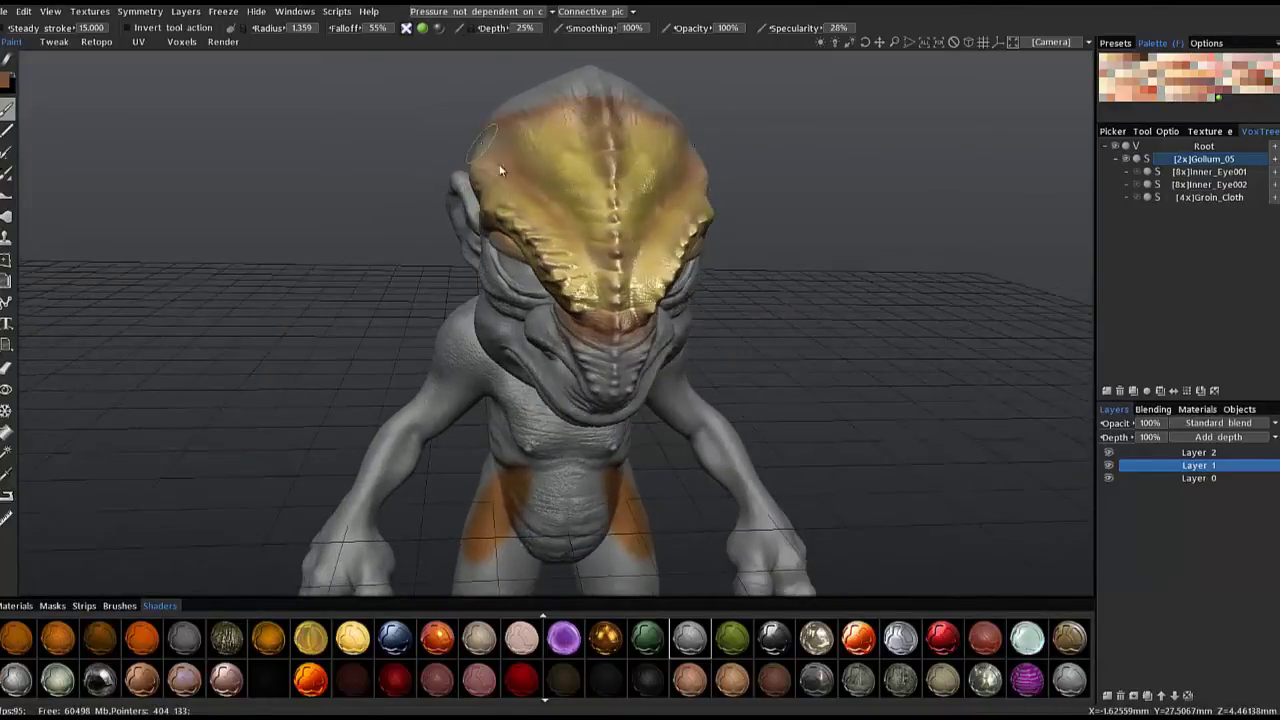
right_drag(501, 170, 493, 195)
Paint reddish-brown around the eye sockets and down over the nose, reducing the brush radius to 0.886.
mouse_move(494, 187)
alt+mouse_down()
mouse_move(384, 89)
mouse_move(481, 210)
mouse_move(444, 258)
alt+mouse_up()
mouse_move(444, 258)
alt+mouse_down()
mouse_move(448, 286)
mouse_move(503, 326)
alt+mouse_up()
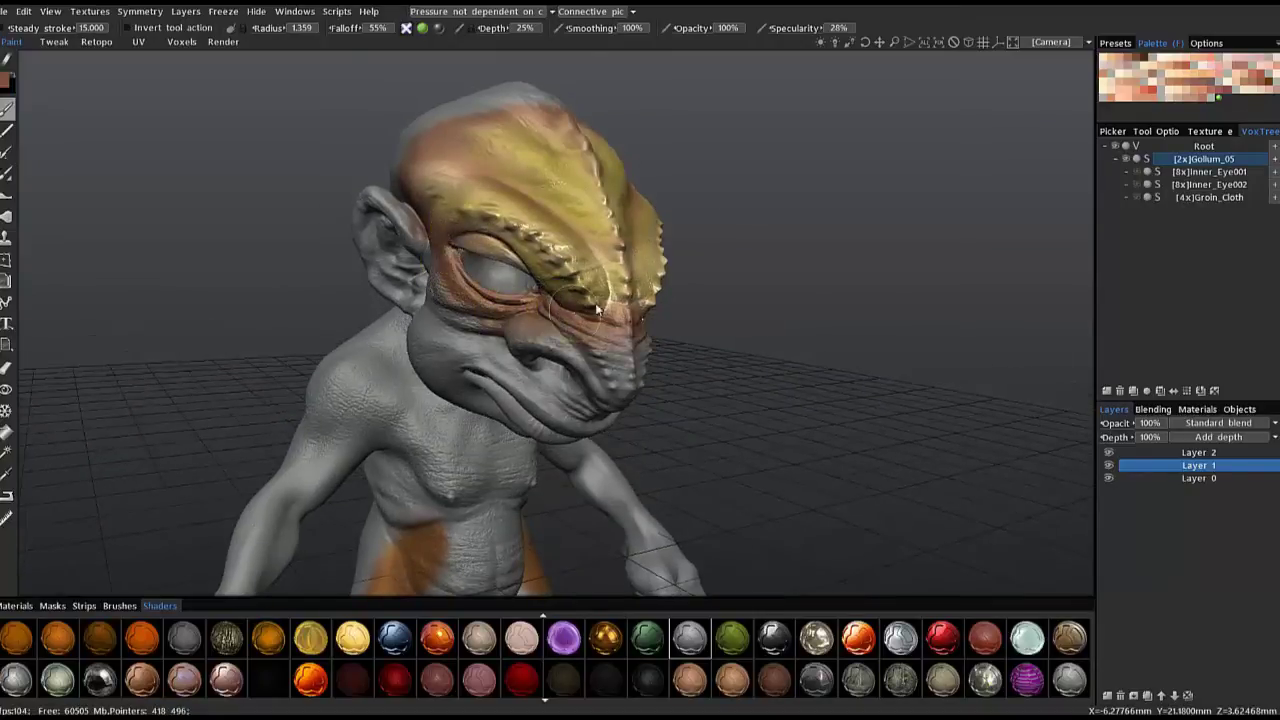
right_drag(597, 349, 606, 376)
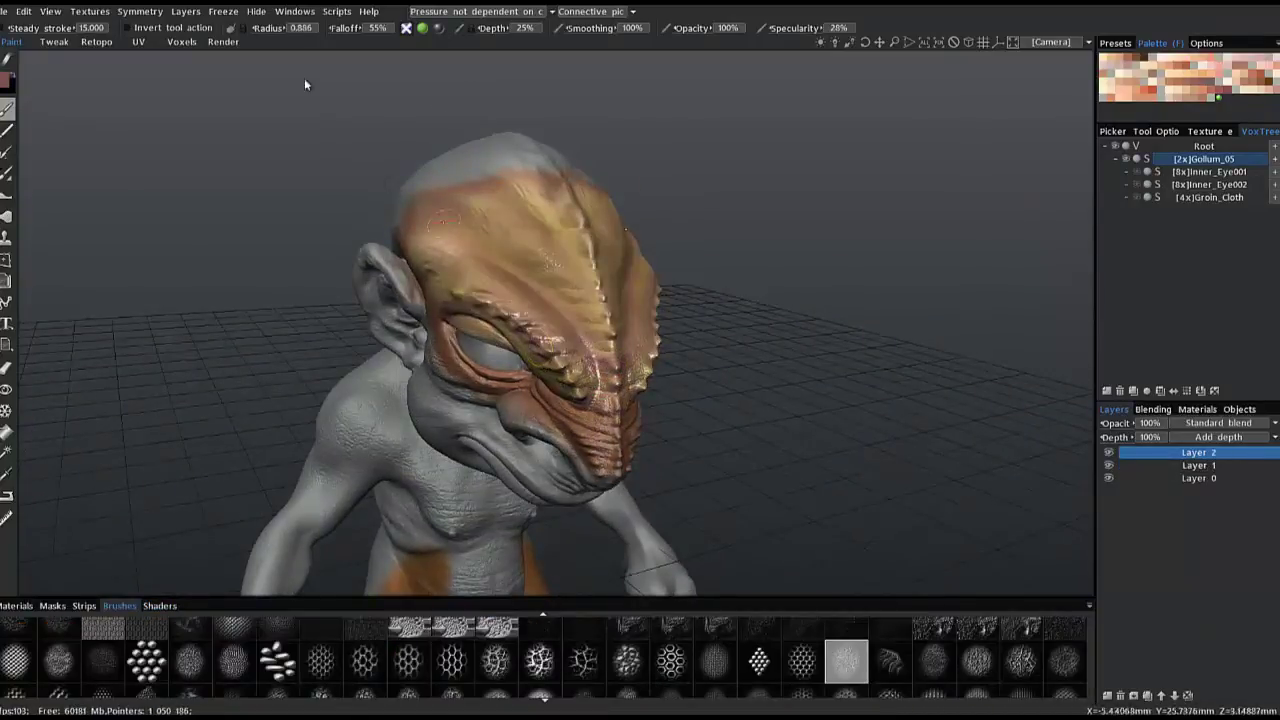
Set the brush's pressure condition to "more in cavity" and disable the specular channel.
click(449, 14)
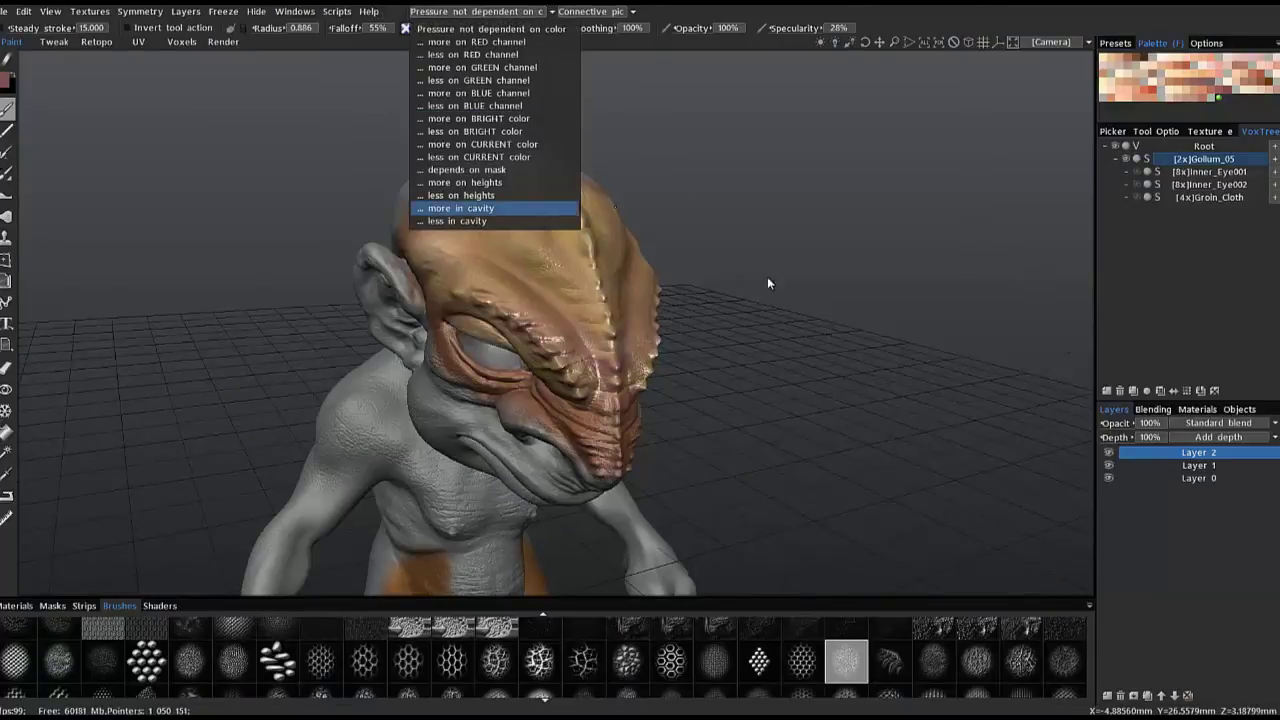
click(11, 84)
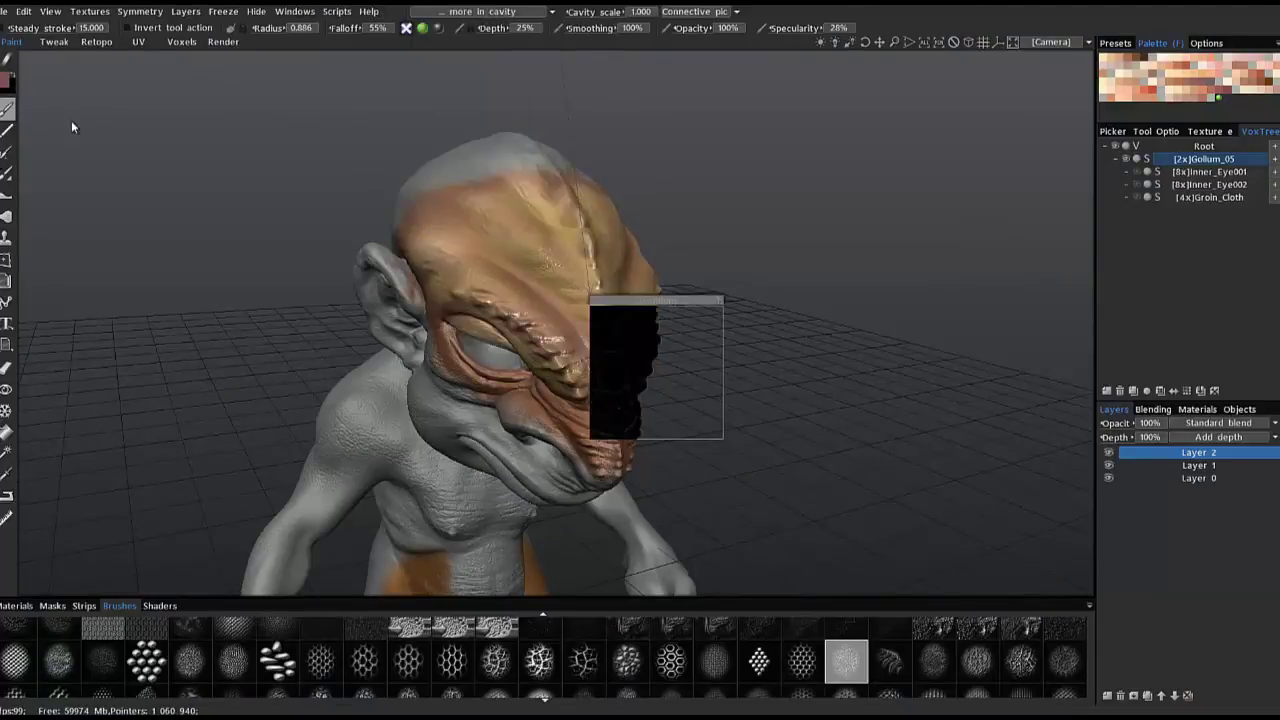
drag(657, 299, 550, 157)
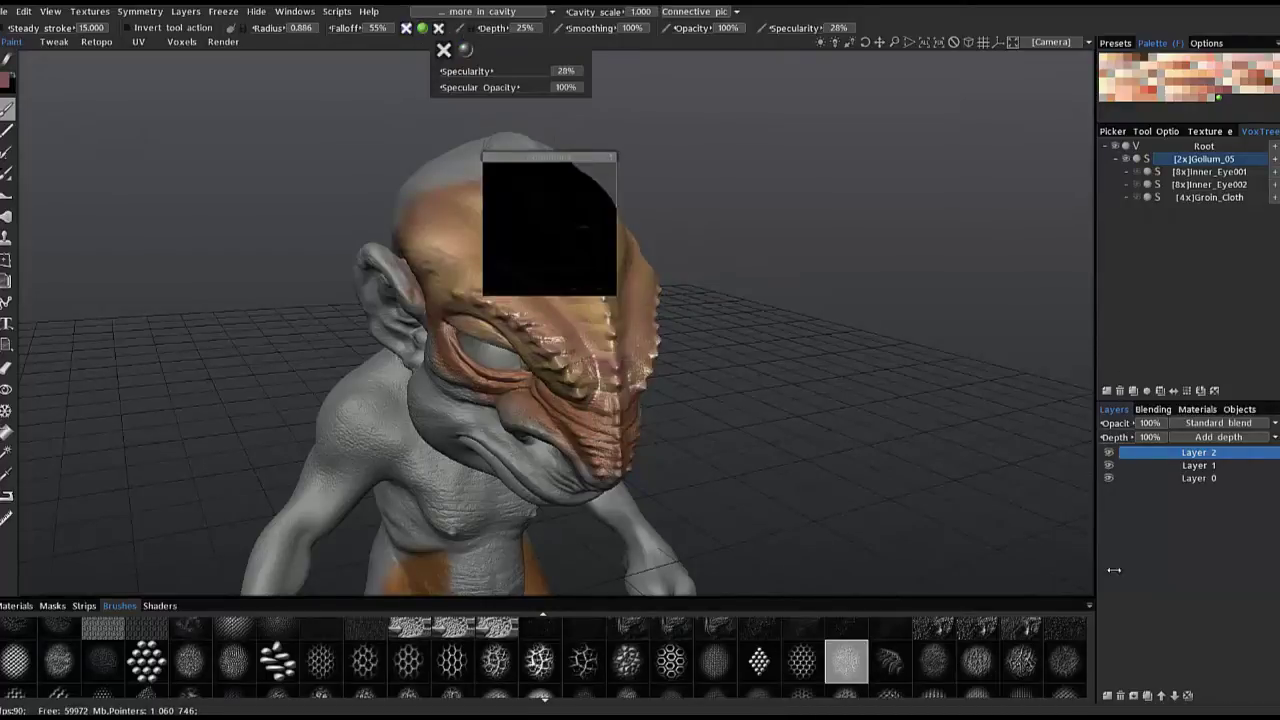
Add a new layer above Layer 2 and set the brush color to dark olive with hue about 62, saturation 75% and lightness 20%.
click(1107, 695)
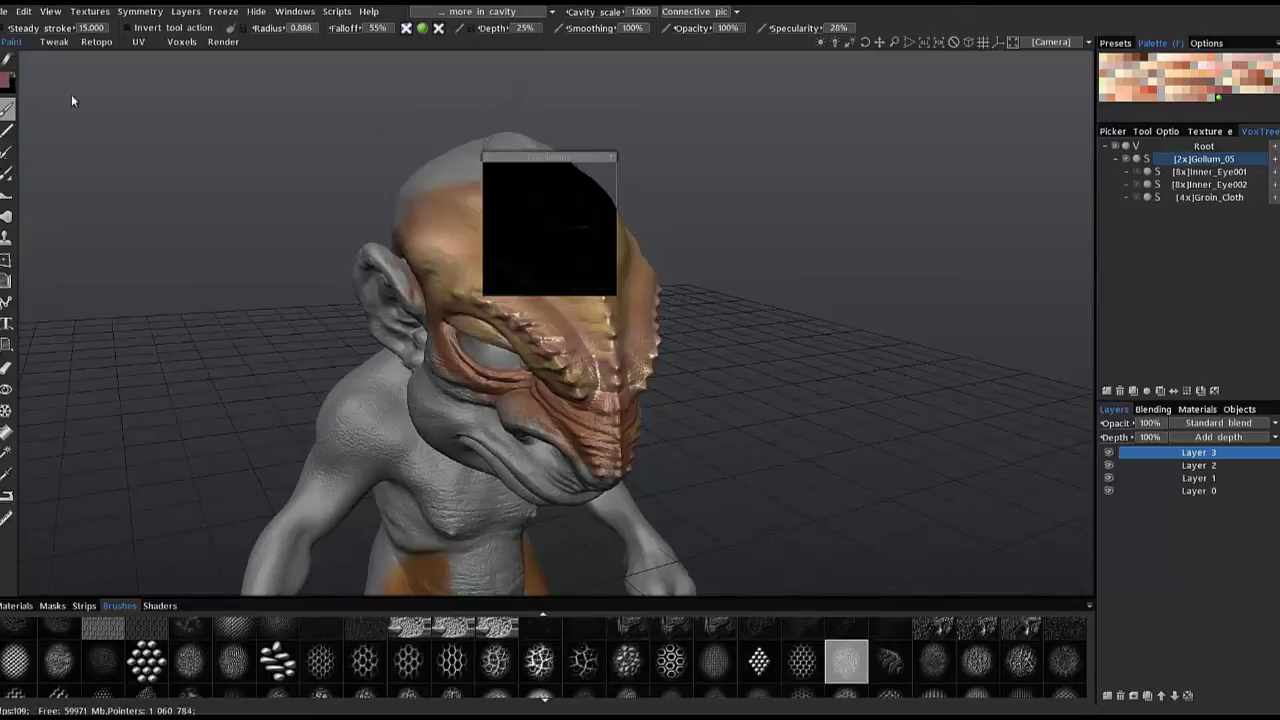
click(479, 233)
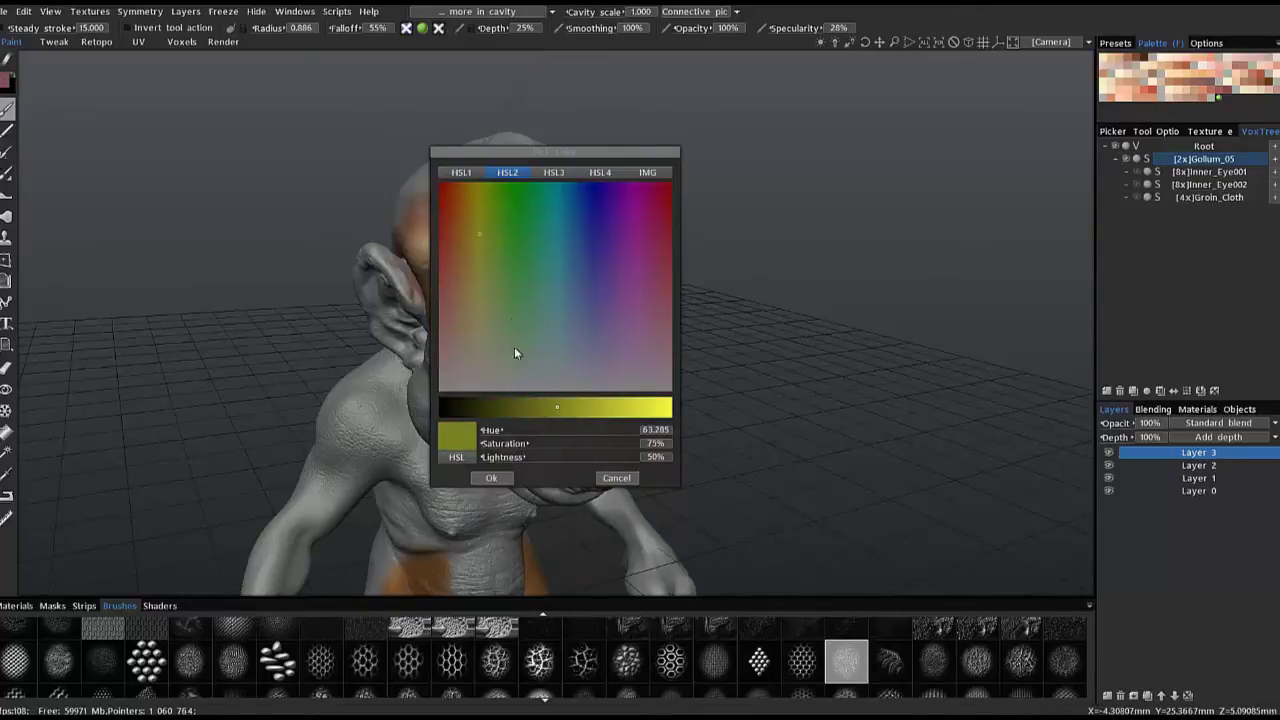
click(487, 407)
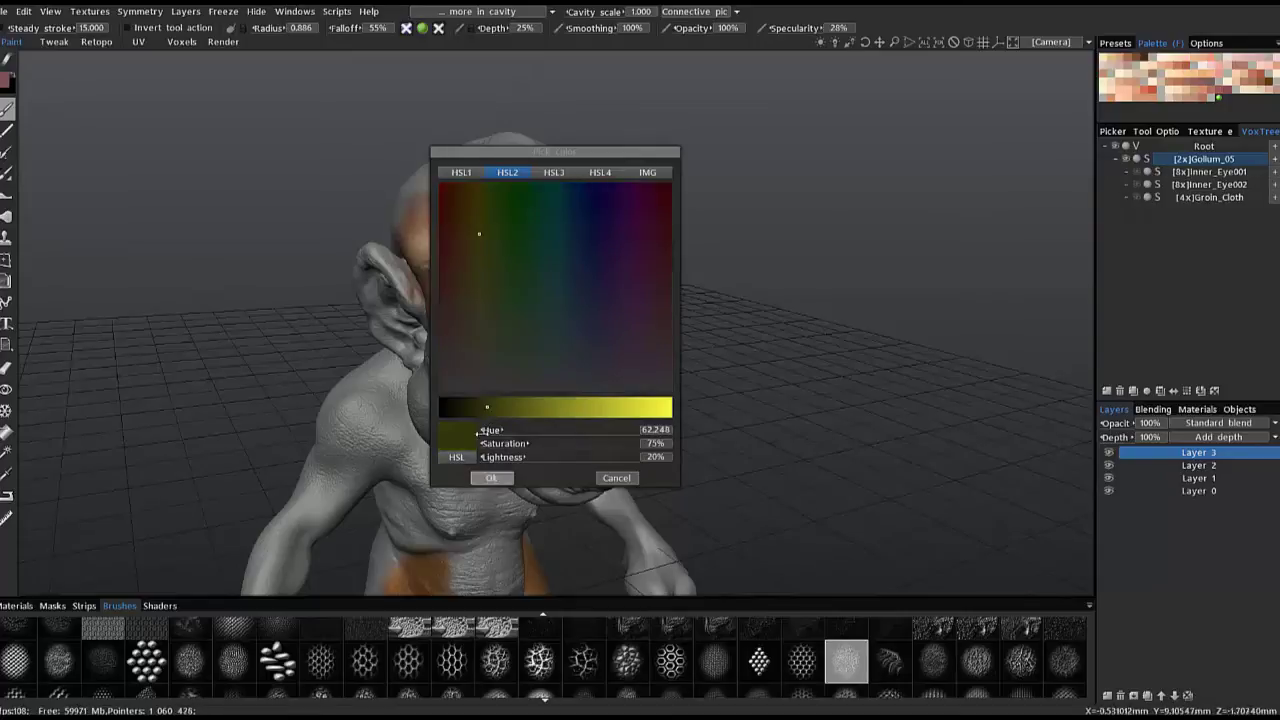
click(491, 478)
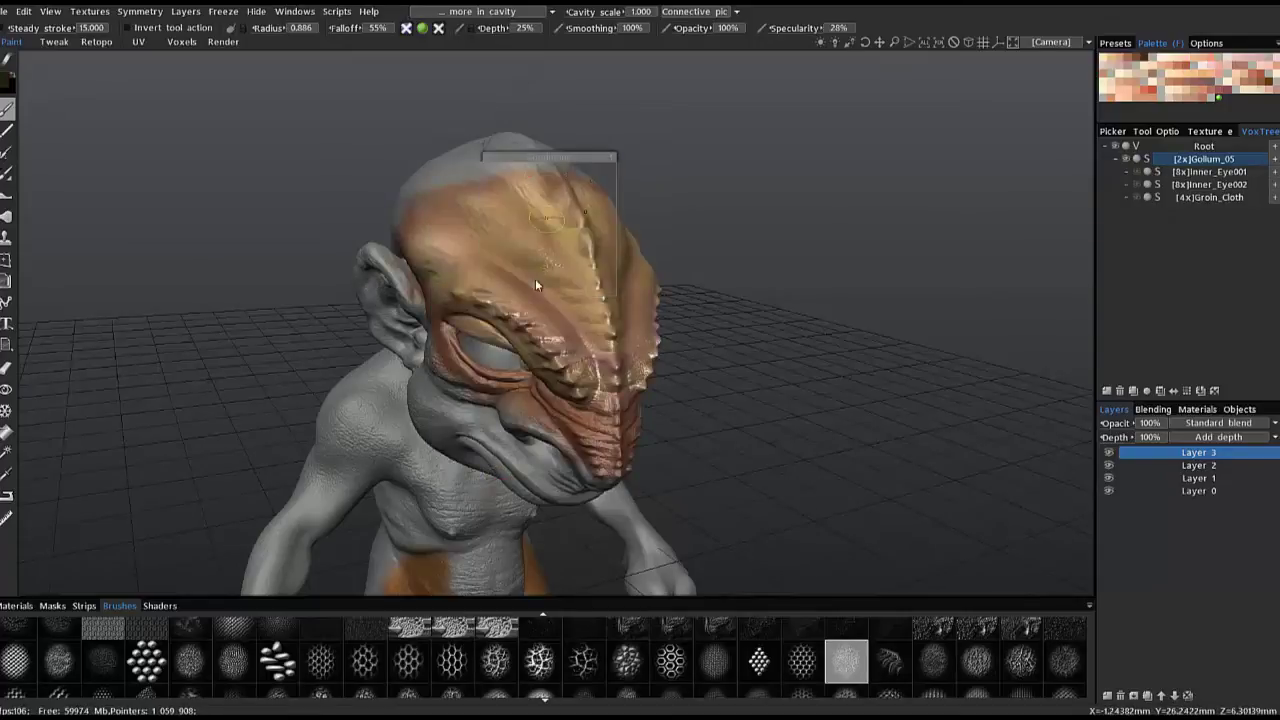
Set the cavity scale to 5 for the cavity-dependent brush.
alt+drag(540, 276, 520, 266)
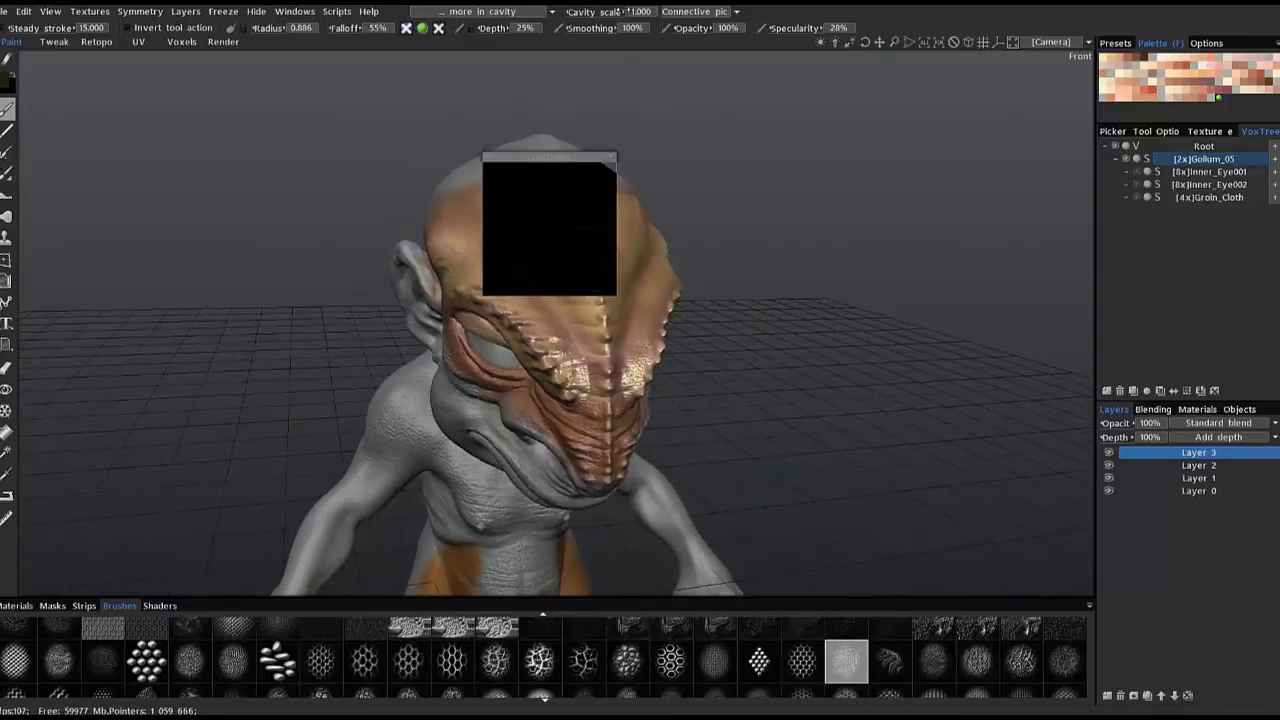
double_click(643, 12)
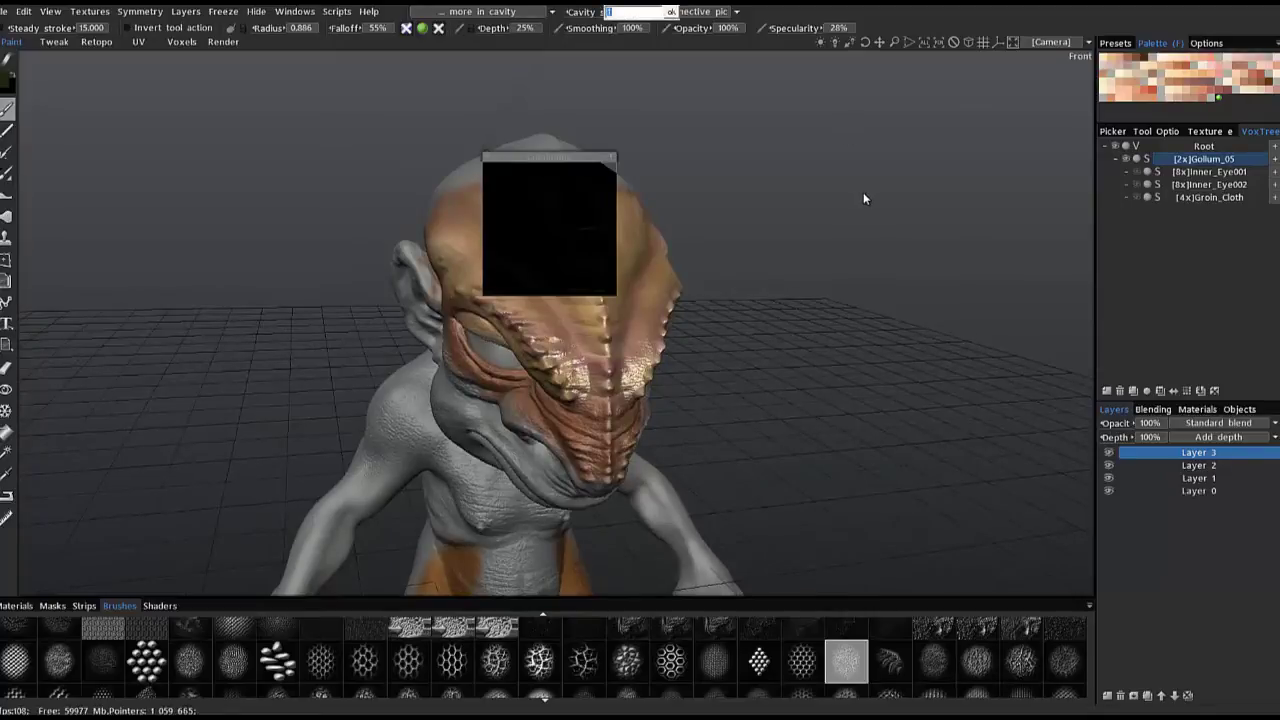
text(5)
key(Return)
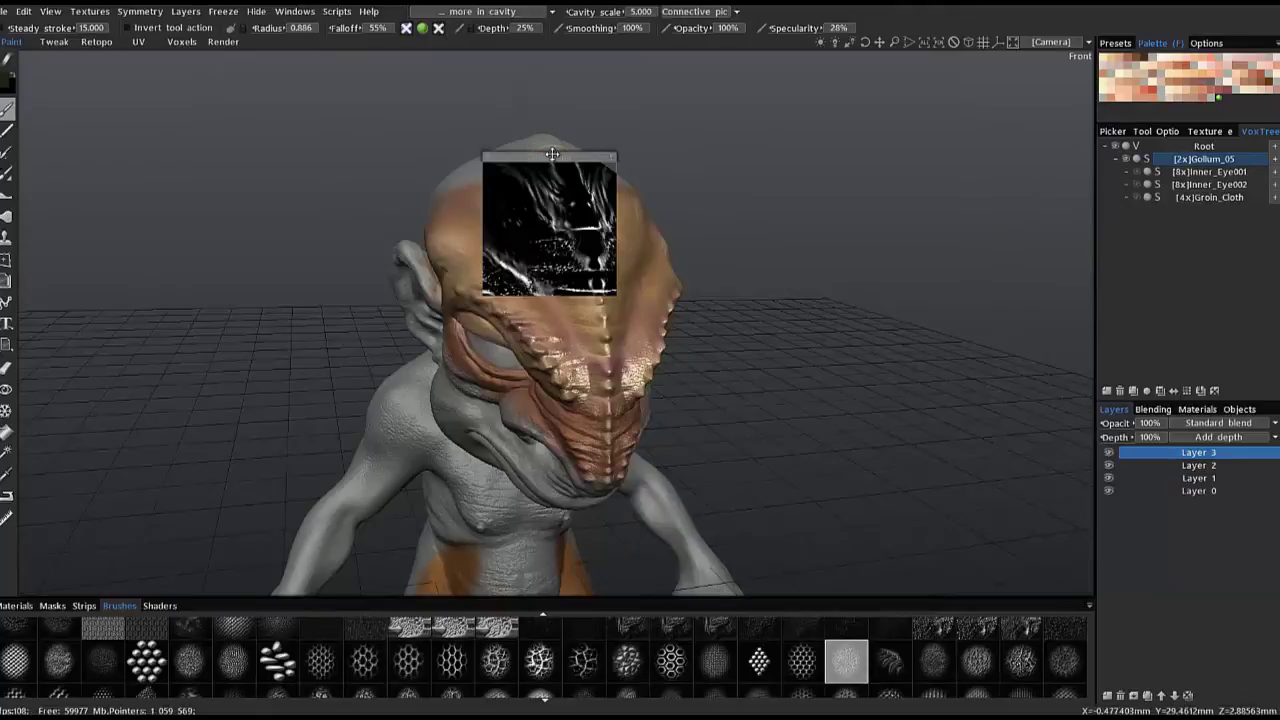
Enlarge the cavity preview window and position it over the creature's forehead and face.
drag(552, 154, 563, 208)
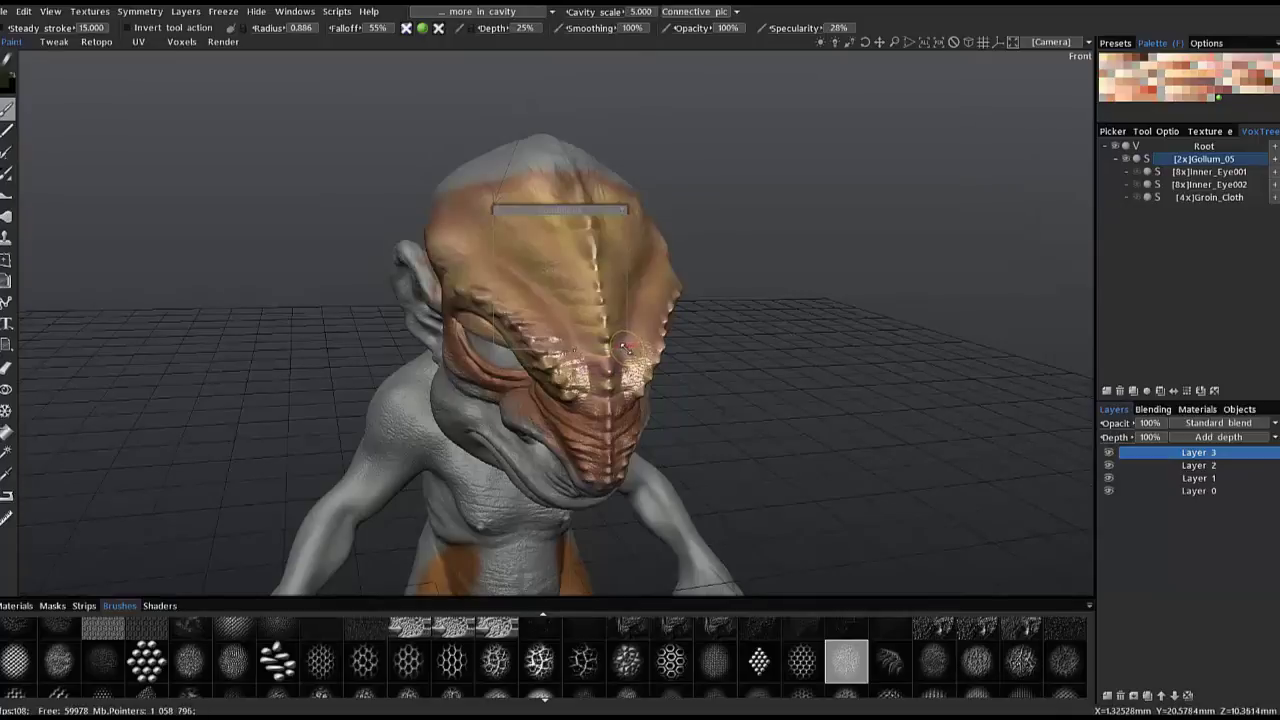
drag(626, 348, 732, 459)
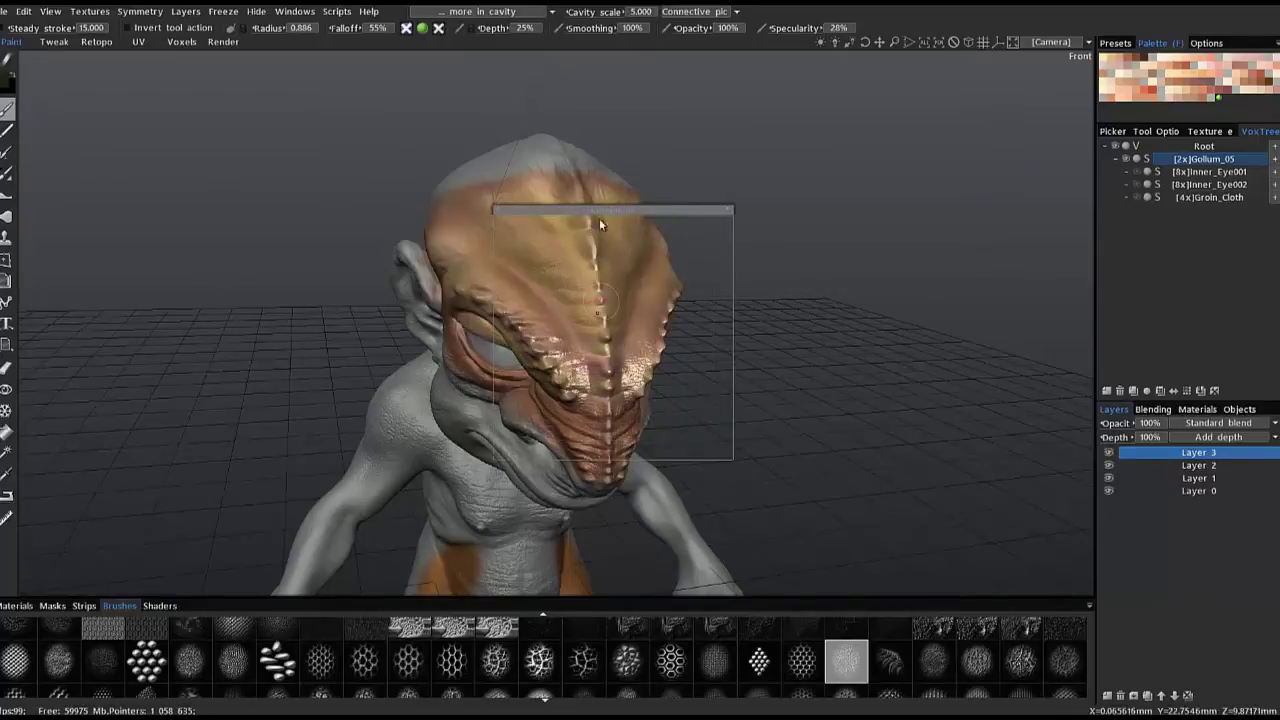
drag(610, 210, 558, 163)
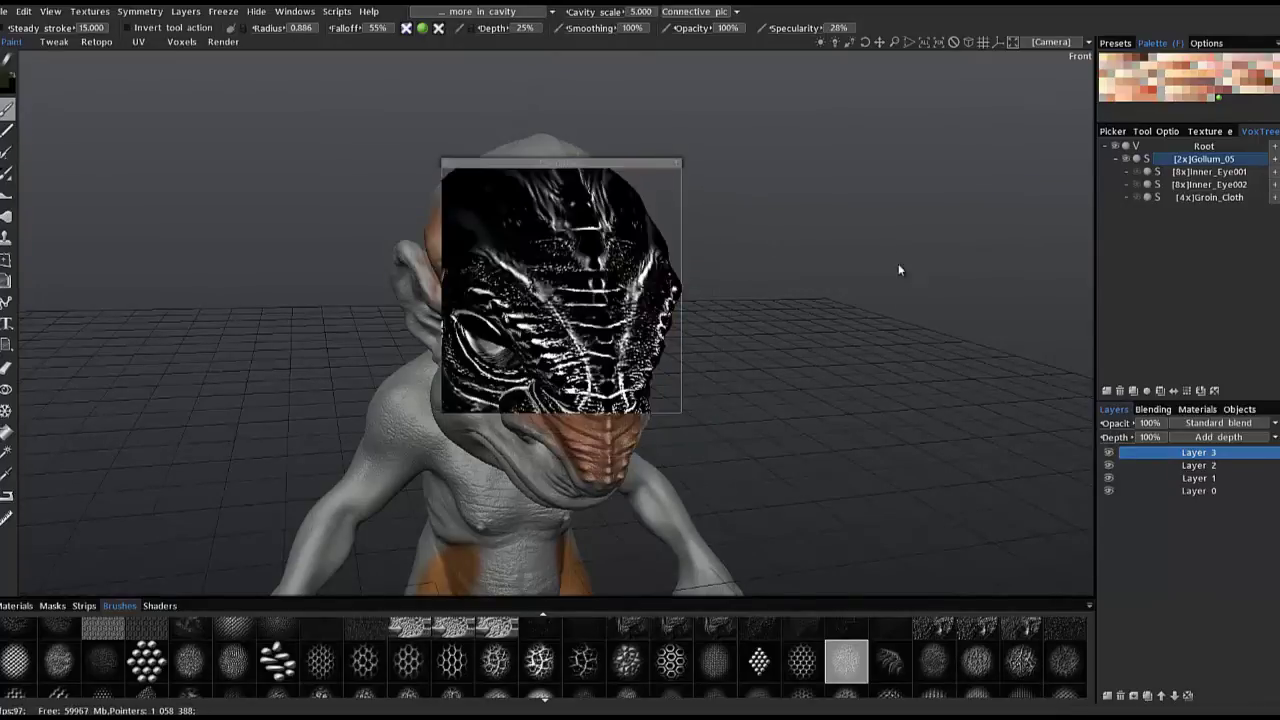
Set the cavity scale to 2.7 and move the cavity preview window off the creature into the empty background.
click(643, 14)
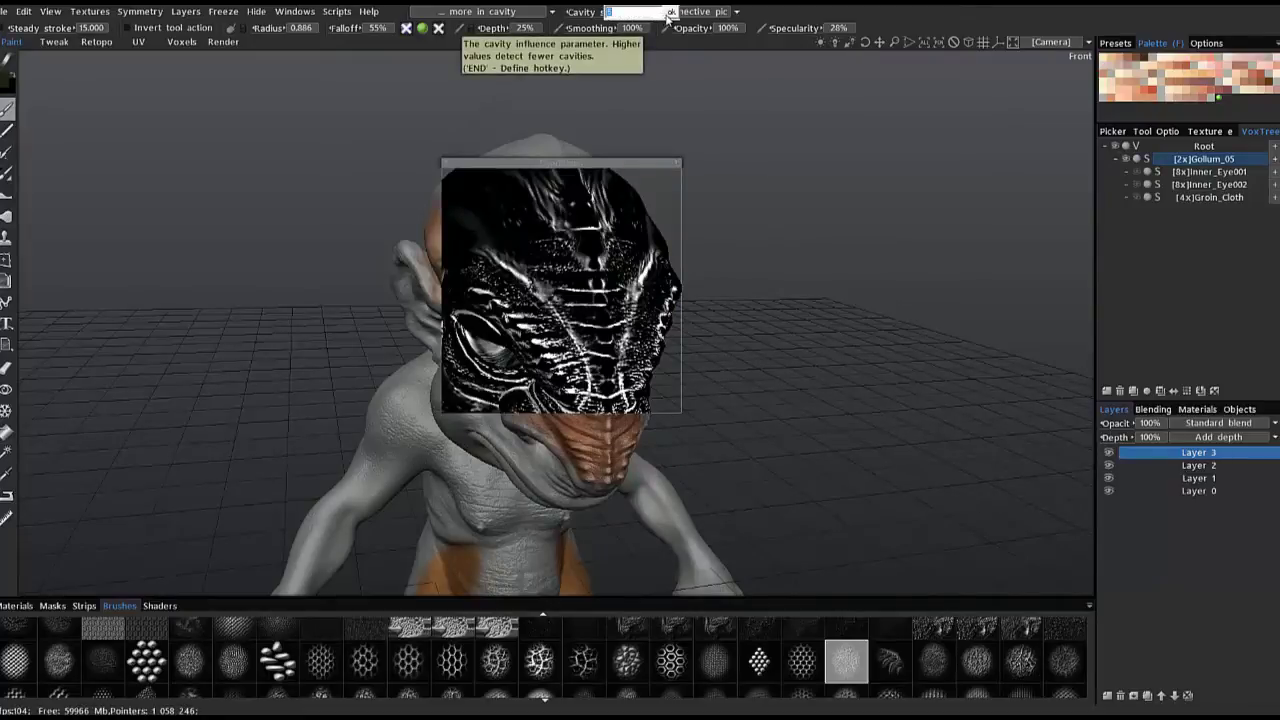
click(670, 12)
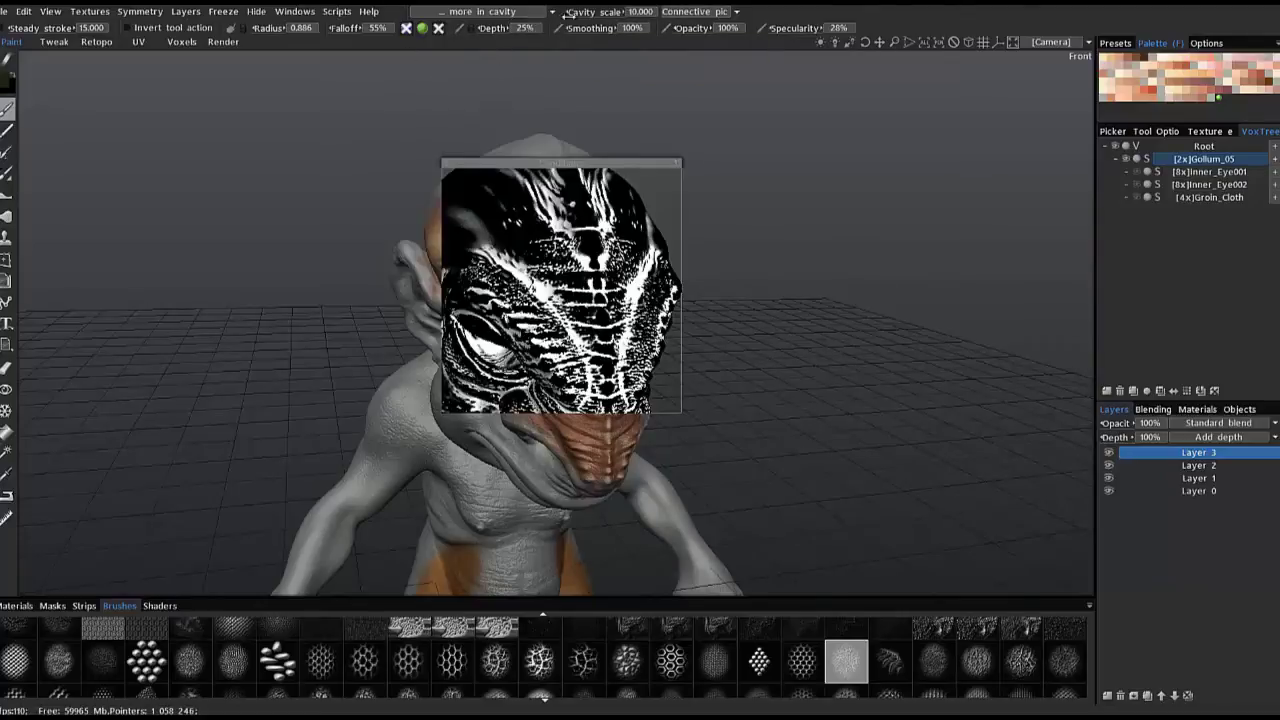
drag(599, 13, 561, 14)
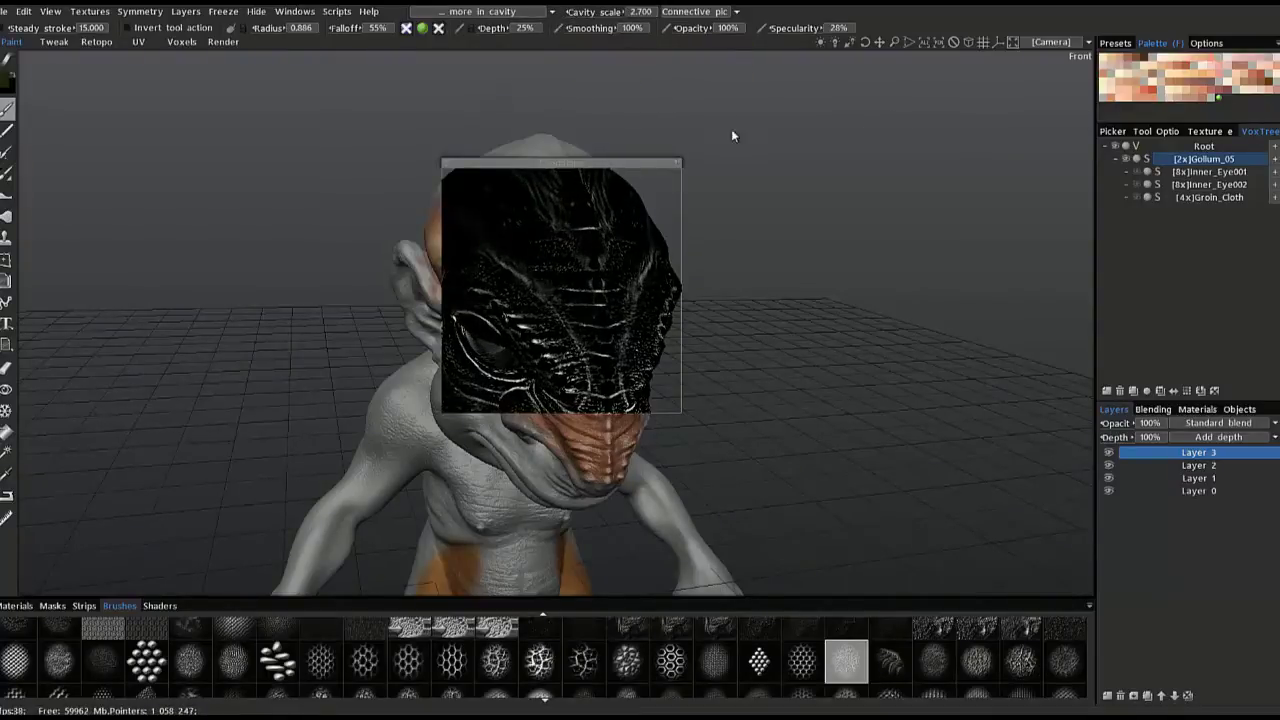
drag(600, 160, 847, 115)
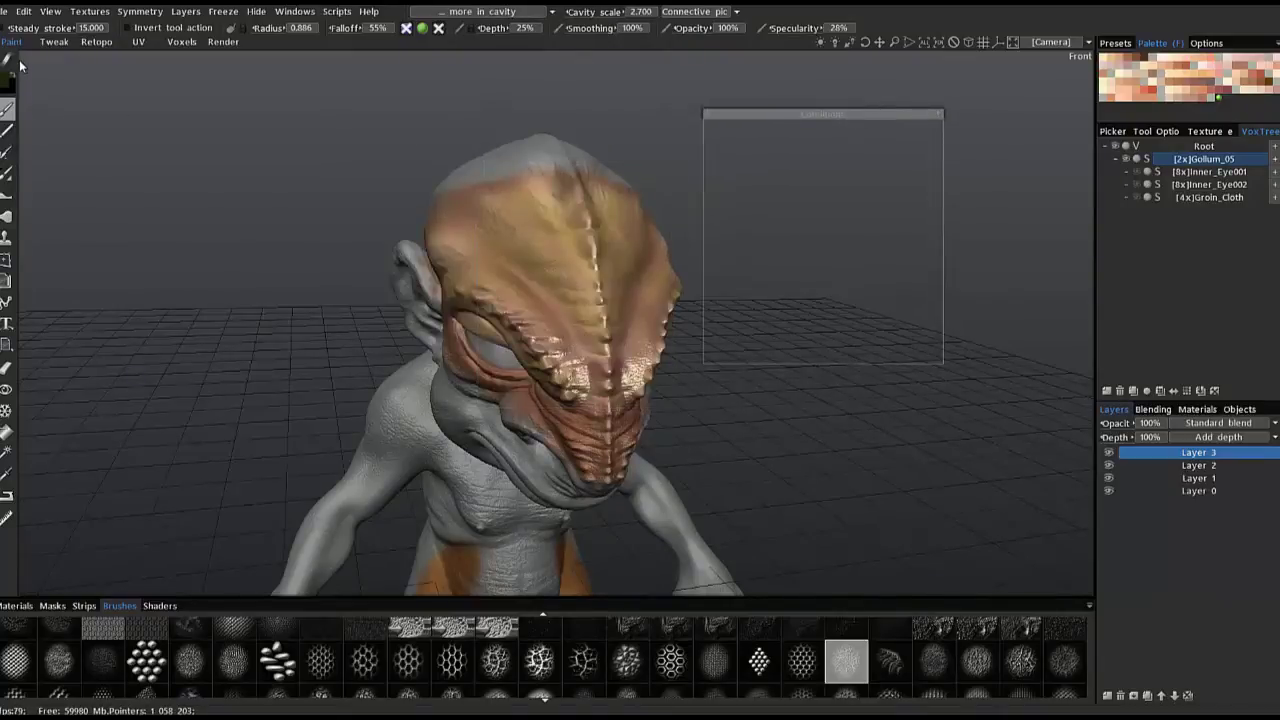
Collapse the cavity preview window and set the blend mode of Layer 3 to Multiply.
mouse_move(11, 62)
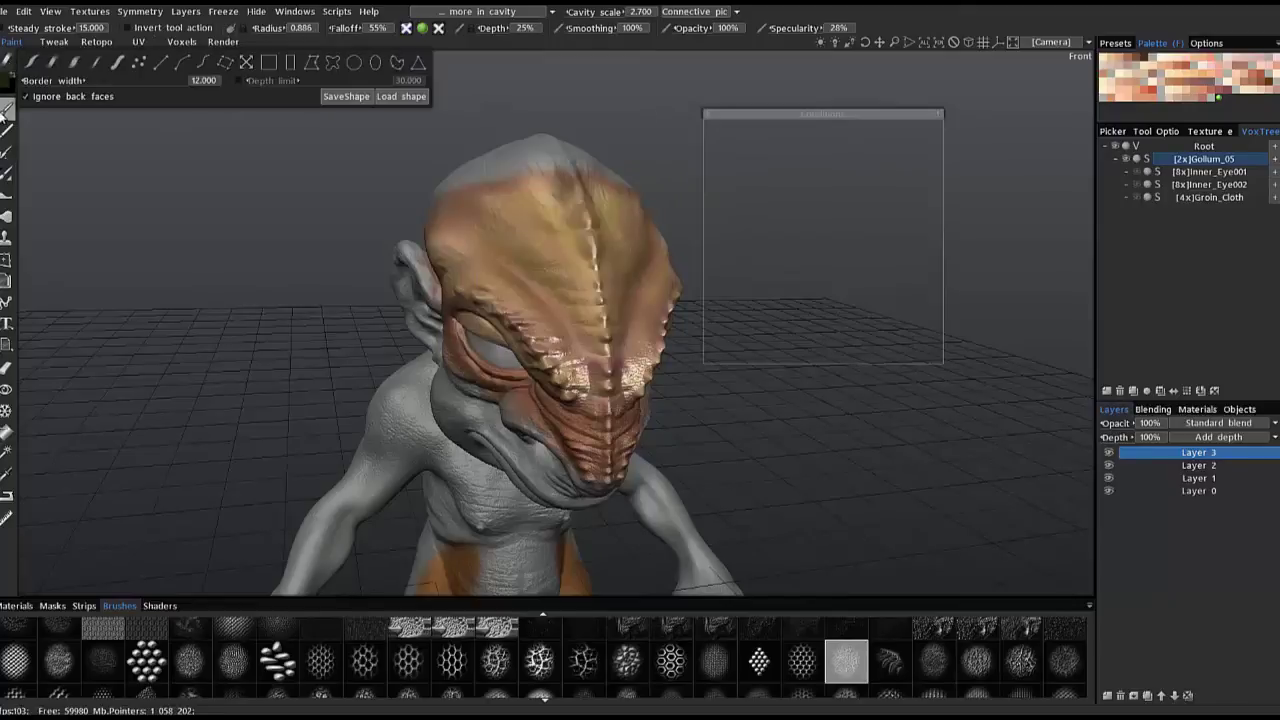
alt+drag(535, 251, 598, 346)
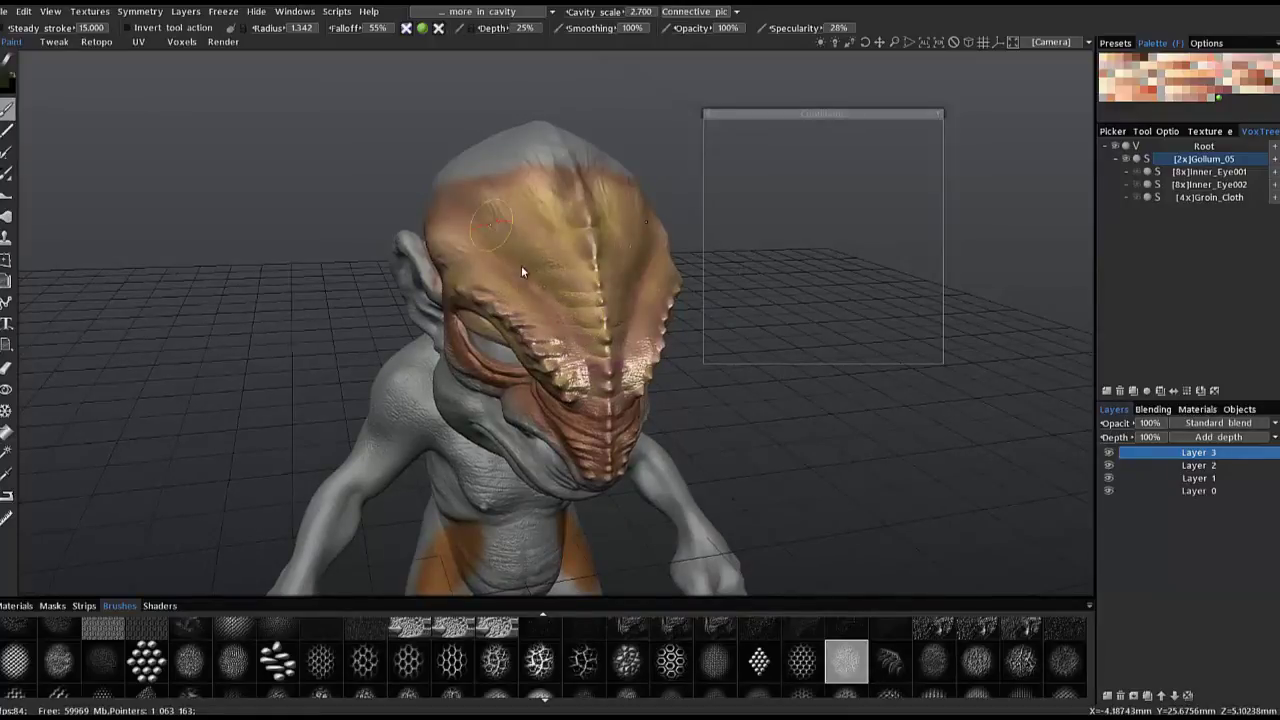
scroll(521, 265, up, 5)
alt+right_drag(525, 262, 526, 270)
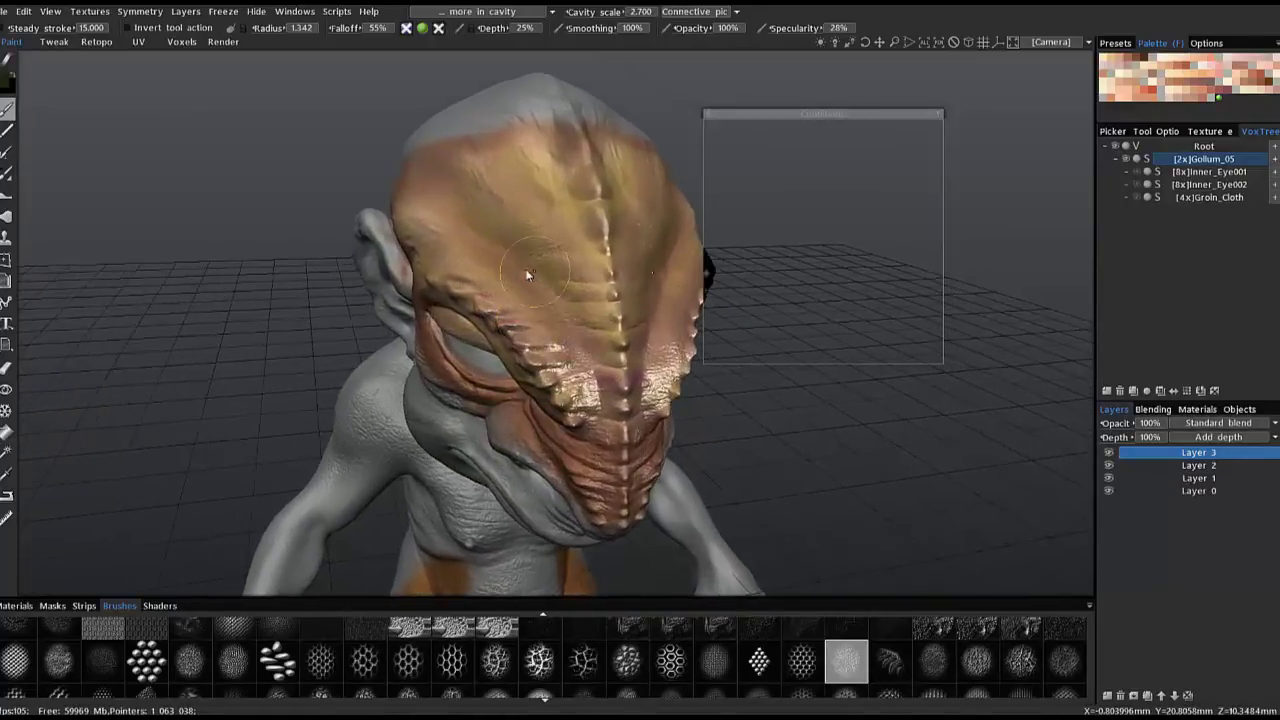
click(938, 116)
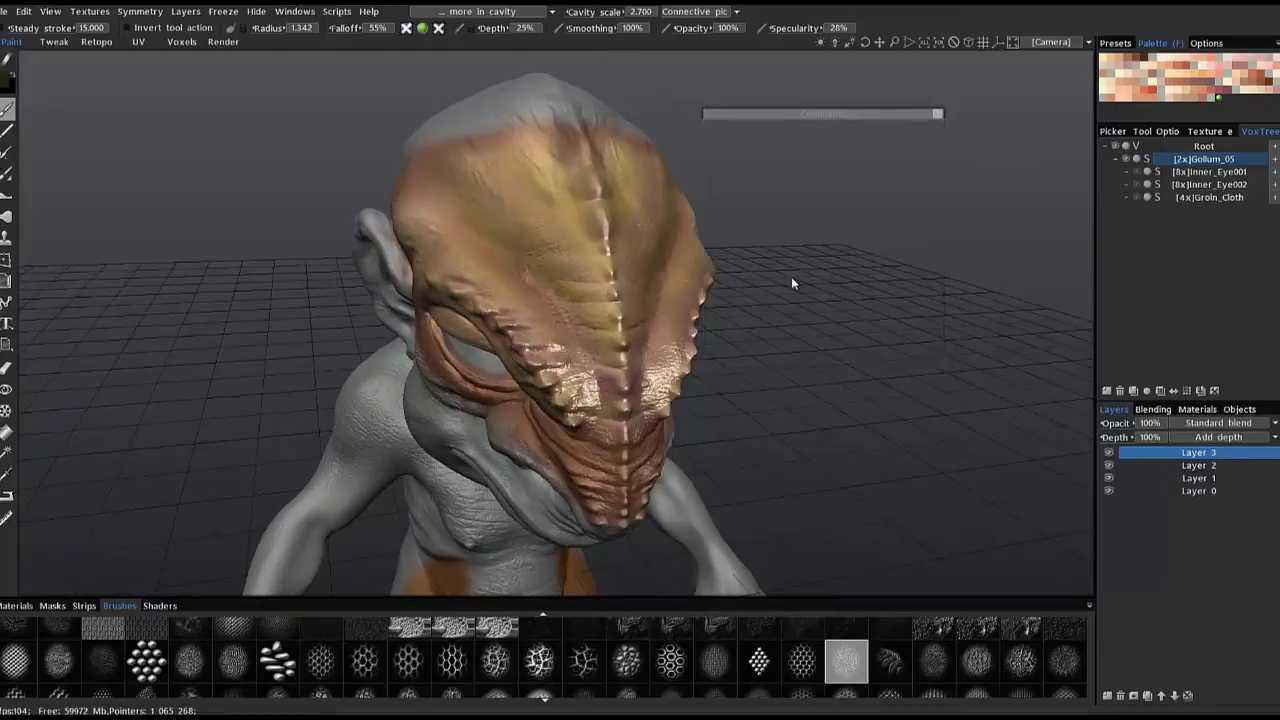
click(1256, 426)
click(1215, 80)
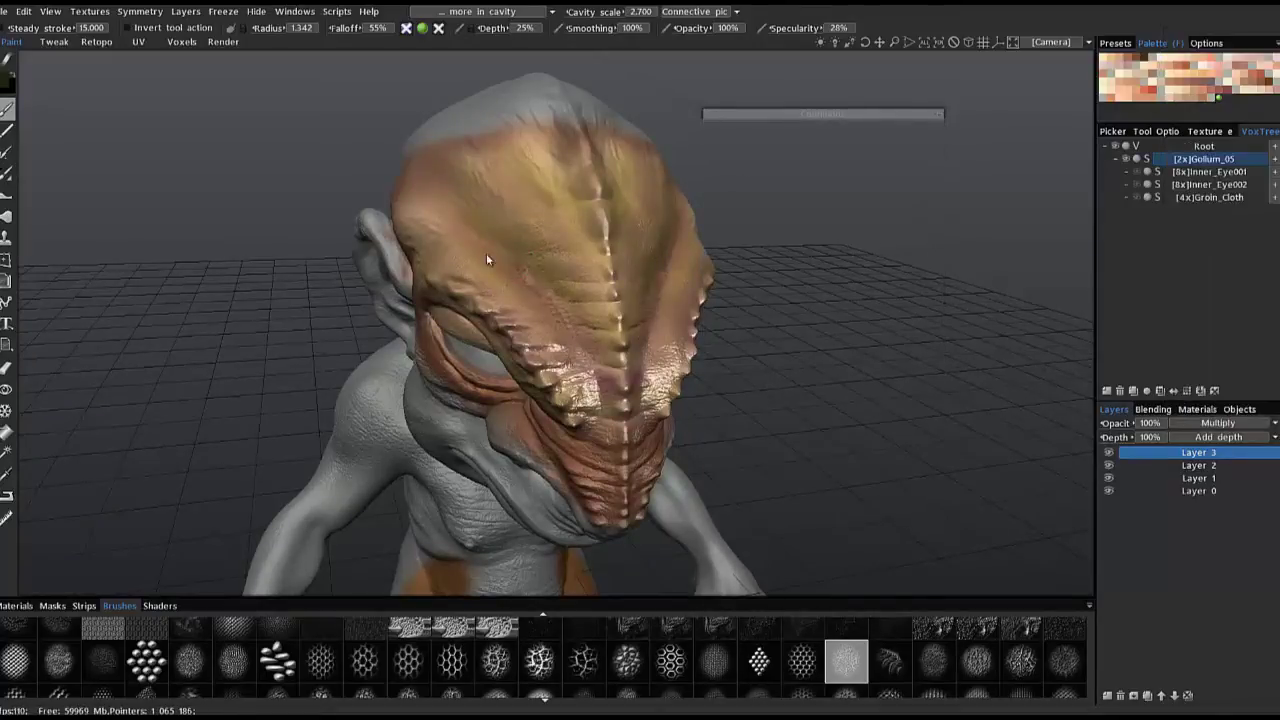
Choose the soft round brush alpha and paint the cavities along the creature's brow ridge and nose bridge on Layer 3.
alt+drag(500, 262, 573, 285)
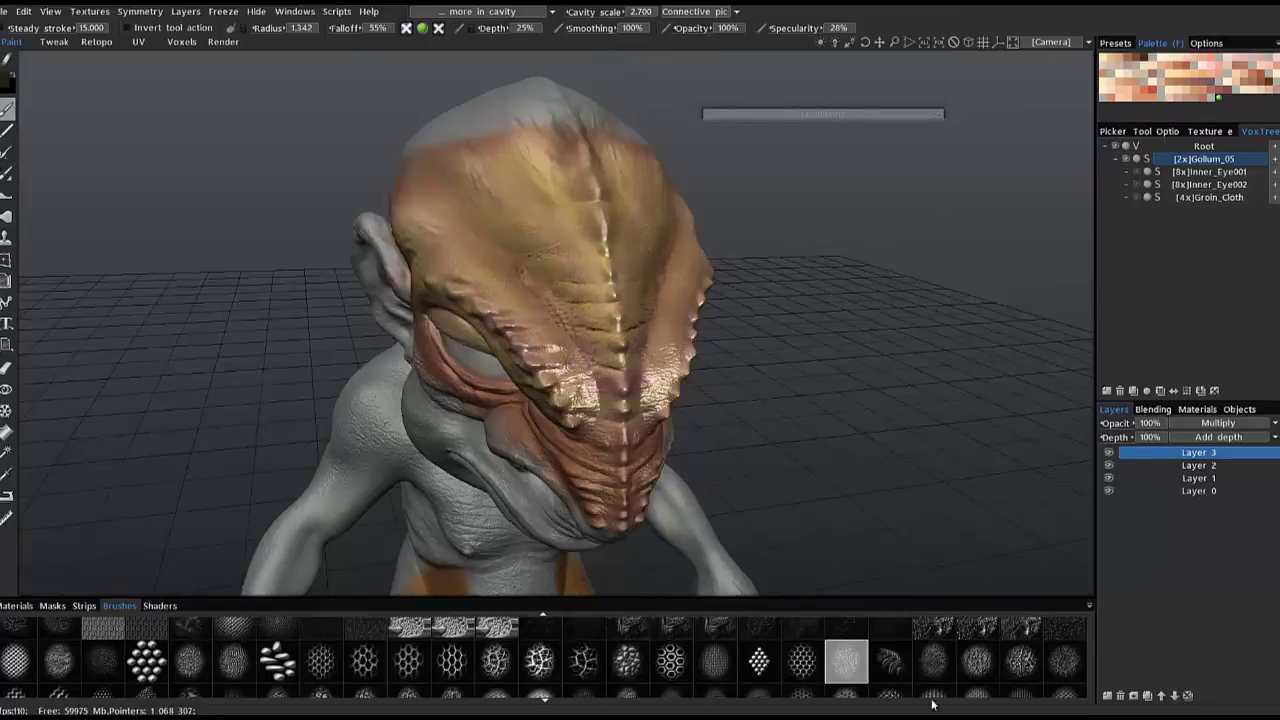
scroll(985, 660, up, 5)
click(1065, 637)
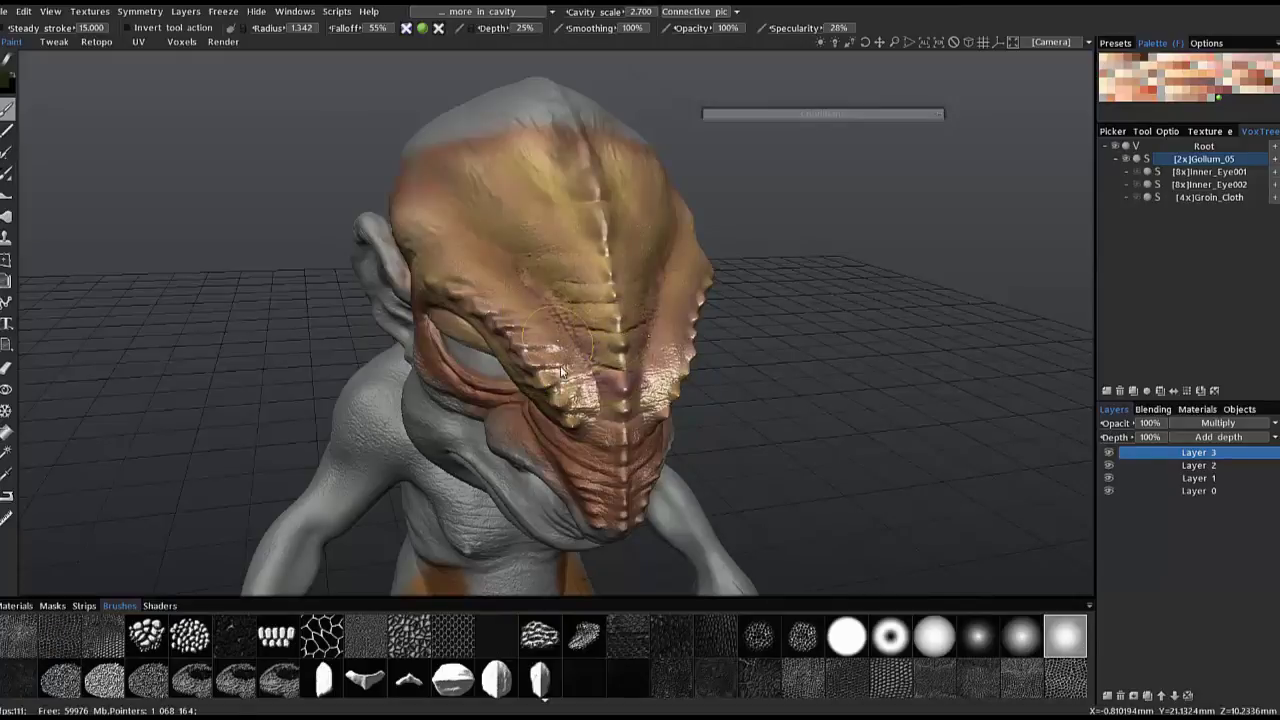
drag(561, 367, 540, 346)
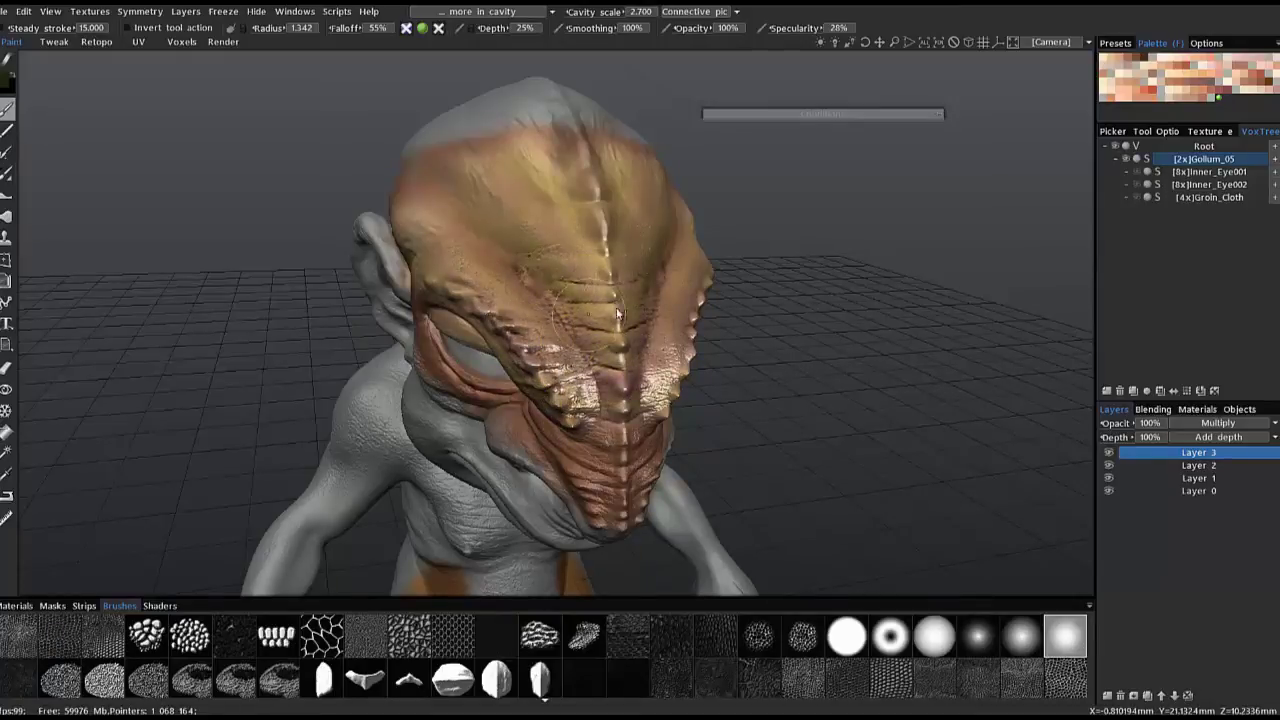
alt+drag(603, 294, 626, 401)
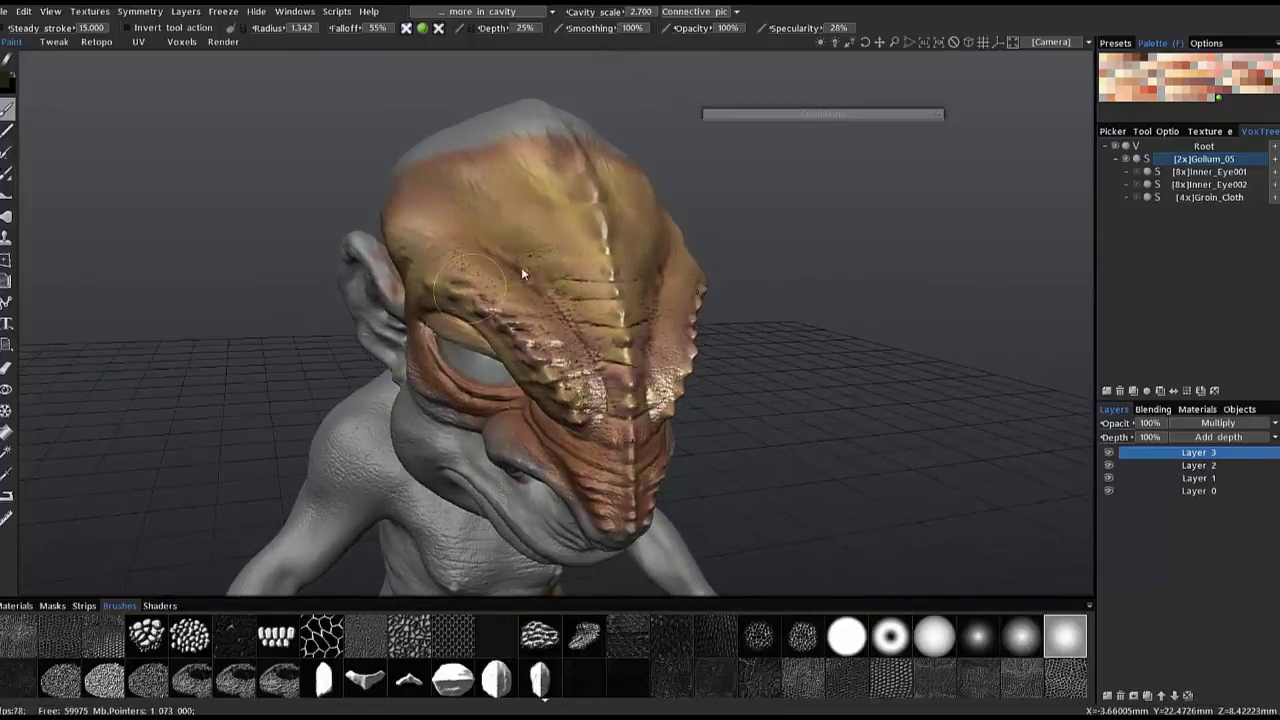
Enlarge the brush radius to about 3.5 and paint the cavities across the side of the forehead, temple and muzzle.
alt+drag(521, 270, 607, 240)
right_drag(536, 251, 580, 252)
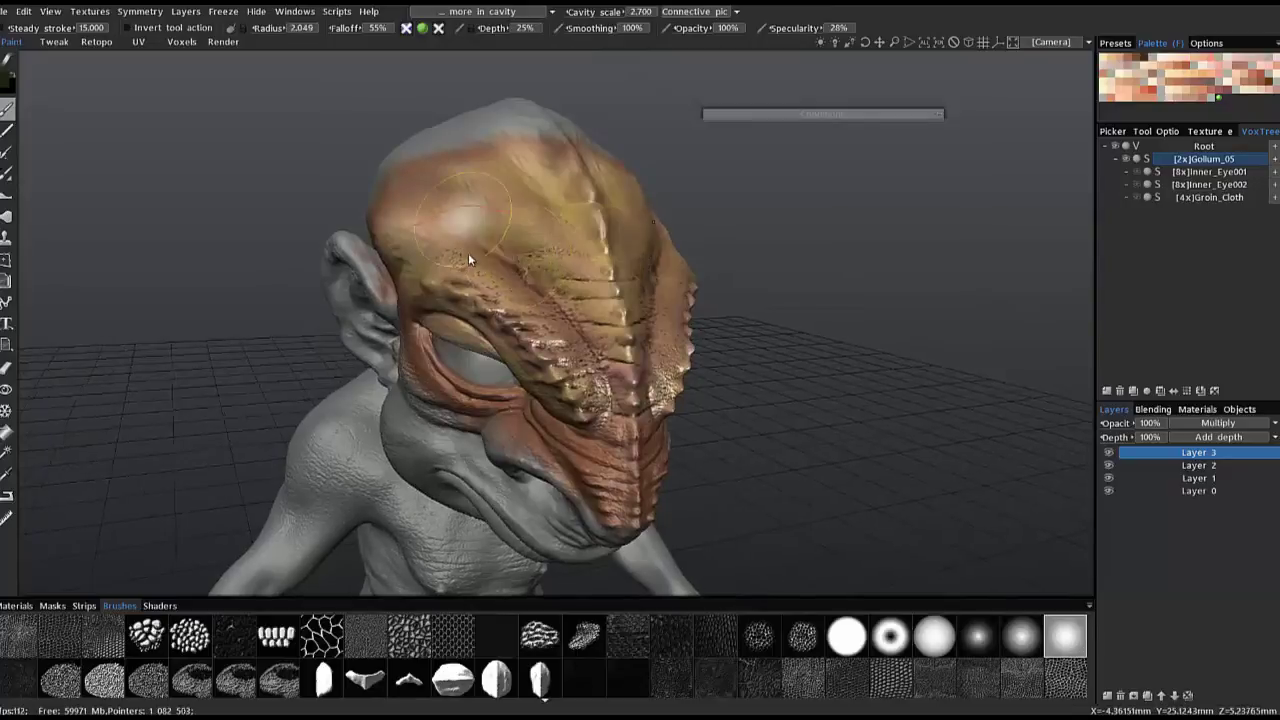
alt+drag(468, 253, 539, 235)
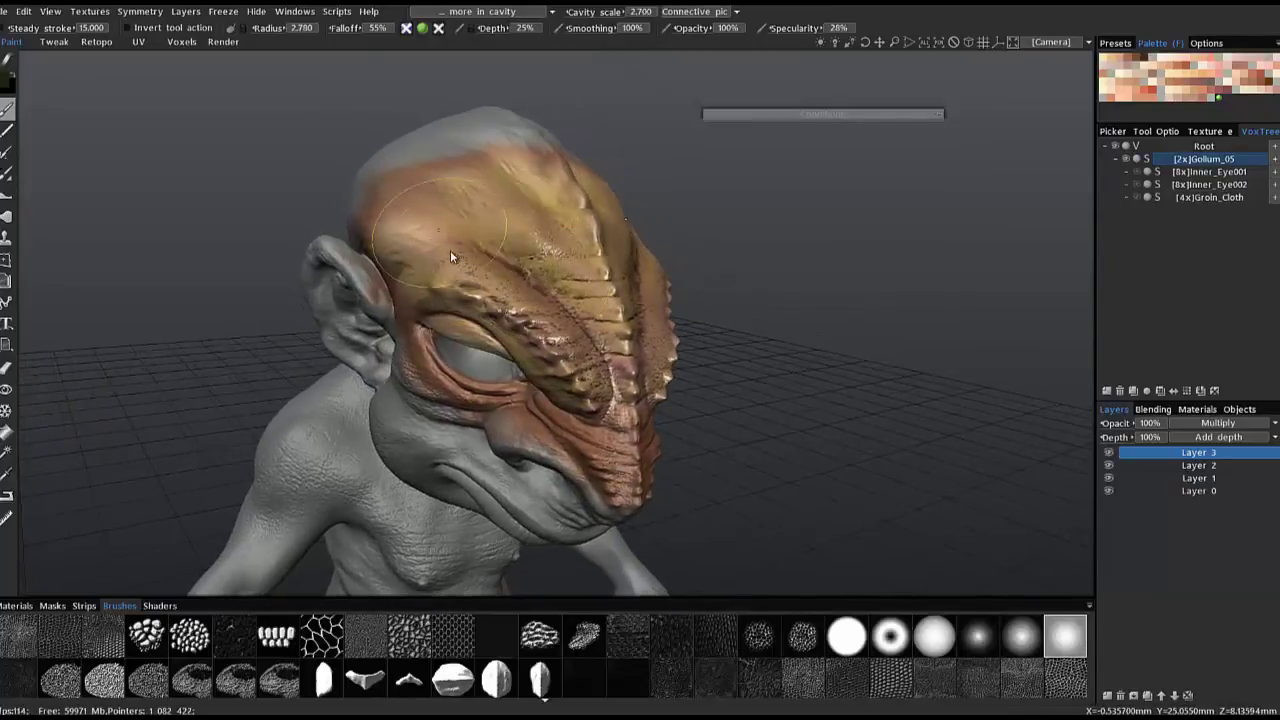
right_drag(557, 216, 411, 246)
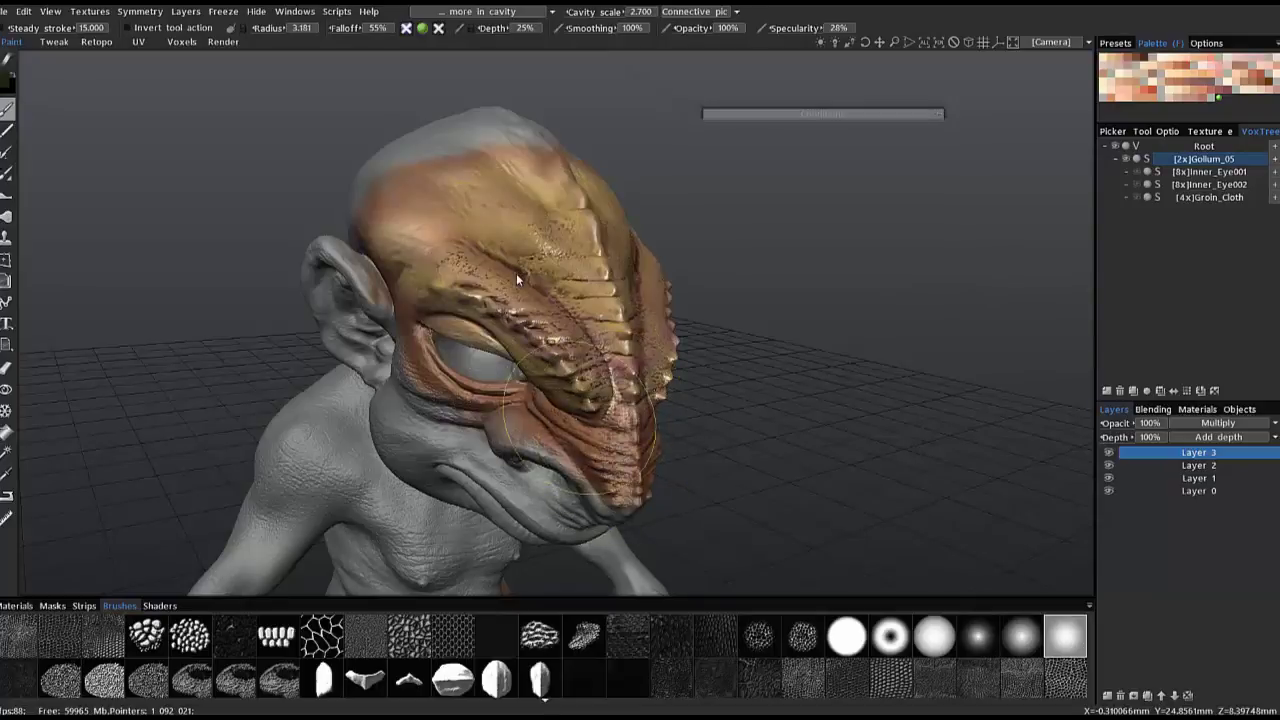
mouse_move(518, 305)
alt+mouse_down()
mouse_move(584, 422)
mouse_move(497, 293)
mouse_move(357, 251)
mouse_move(462, 273)
mouse_move(451, 245)
mouse_move(474, 214)
mouse_move(486, 319)
alt+mouse_up()
alt+right_drag(486, 319, 403, 271)
Toggle the visibility of Layer 2 off and on to compare its effect on the creature's head color.
mouse_move(403, 271)
alt+mouse_down()
mouse_move(528, 250)
mouse_move(581, 293)
mouse_move(660, 326)
mouse_move(657, 343)
mouse_move(729, 400)
mouse_move(748, 337)
mouse_move(754, 374)
alt+mouse_up()
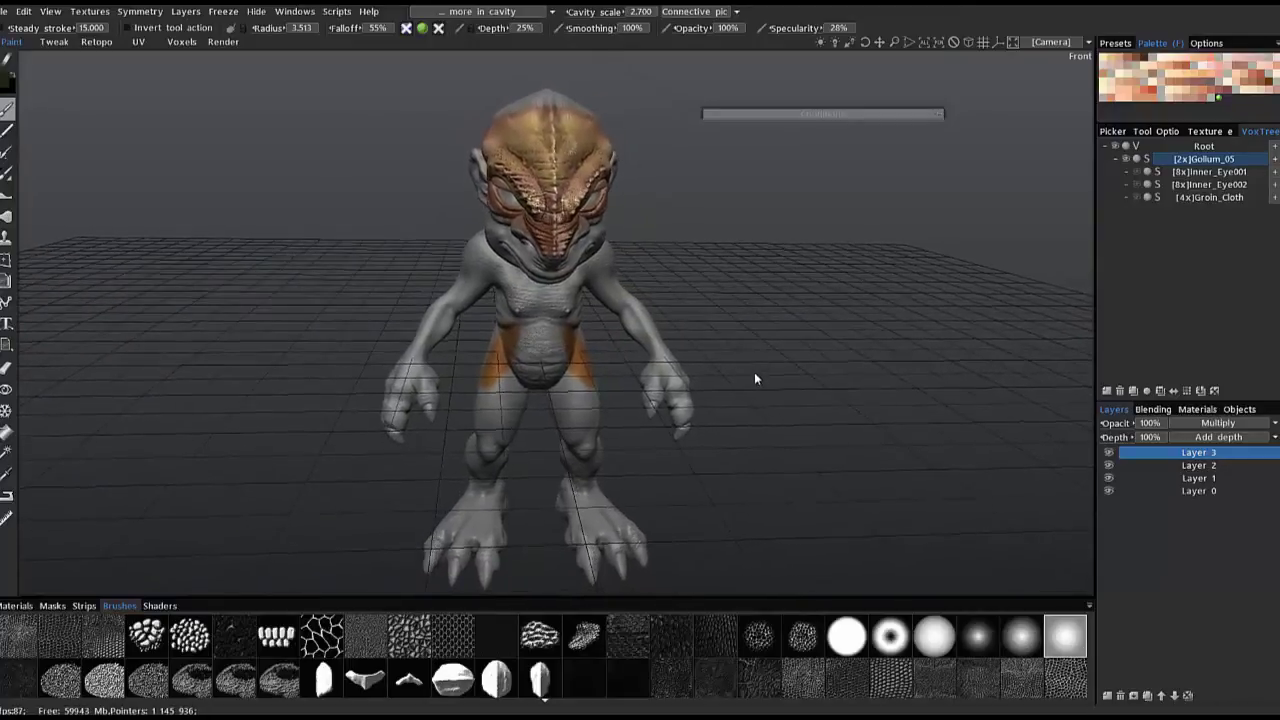
mouse_move(430, 260)
alt+mouse_down()
mouse_move(557, 315)
mouse_move(631, 277)
mouse_move(582, 283)
mouse_move(571, 288)
mouse_move(650, 300)
alt+mouse_up()
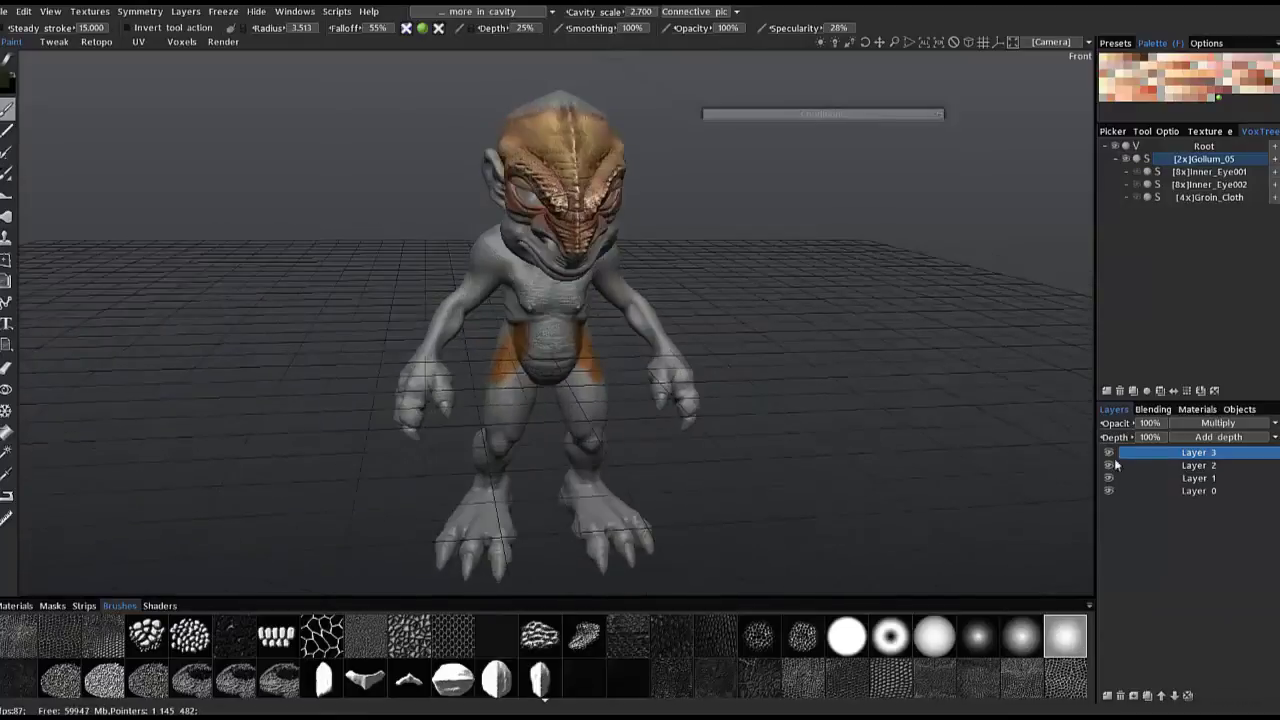
click(1108, 466)
click(1109, 476)
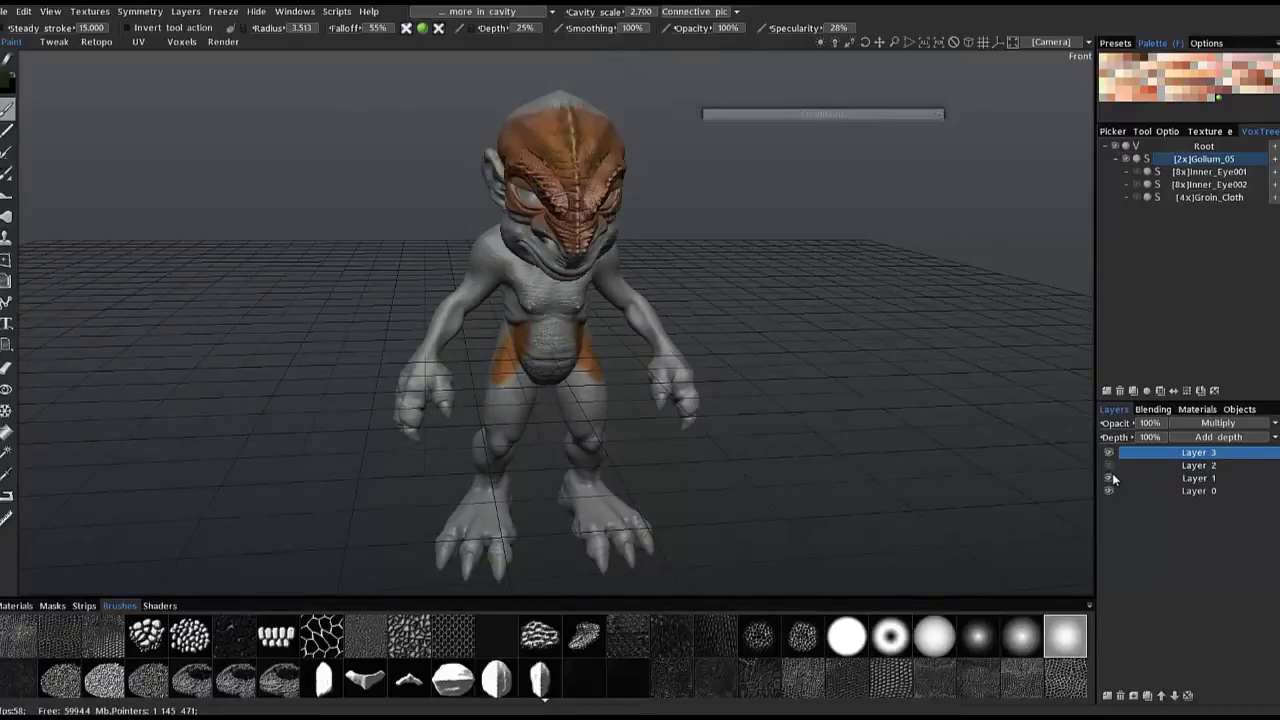
scroll(739, 311, up, 2)
mouse_move(700, 312)
alt+mouse_down()
mouse_move(815, 308)
mouse_move(803, 252)
mouse_move(792, 254)
alt+mouse_up()
click(1109, 466)
click(1109, 466)
click(1108, 466)
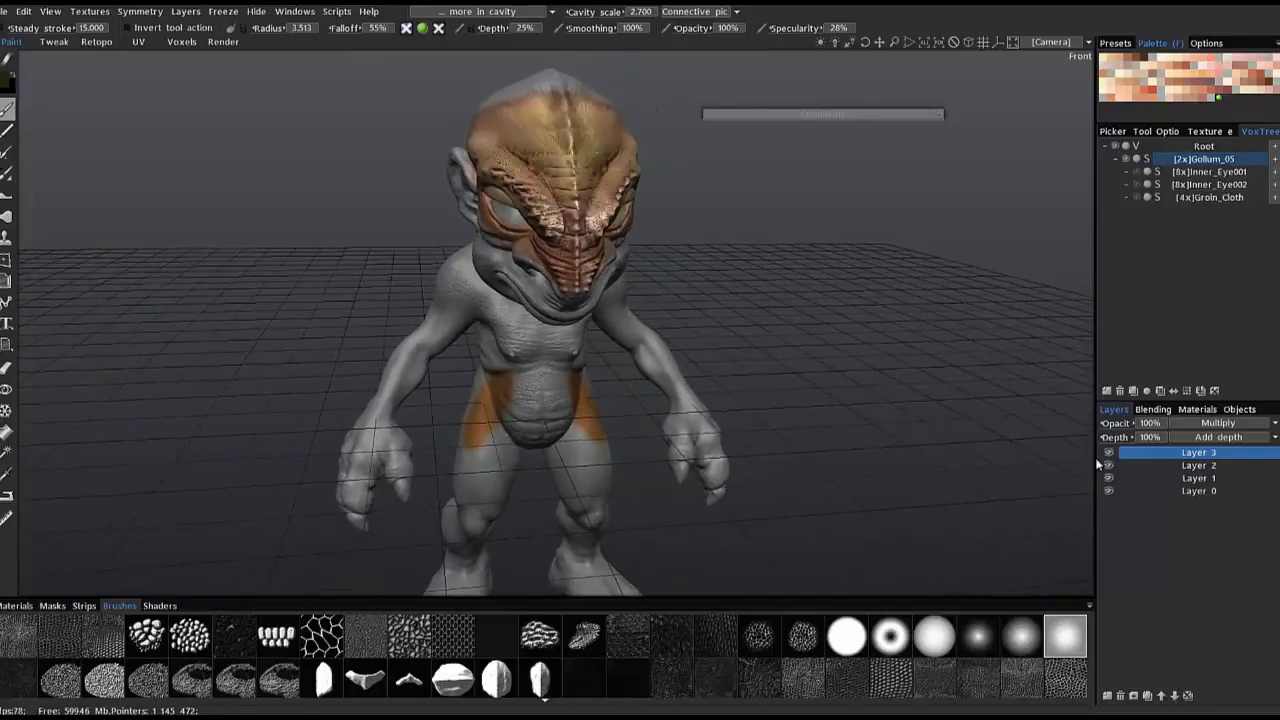
Set Layer 2's blend mode to ColorDodge and reduce its opacity to 57%.
click(1218, 423)
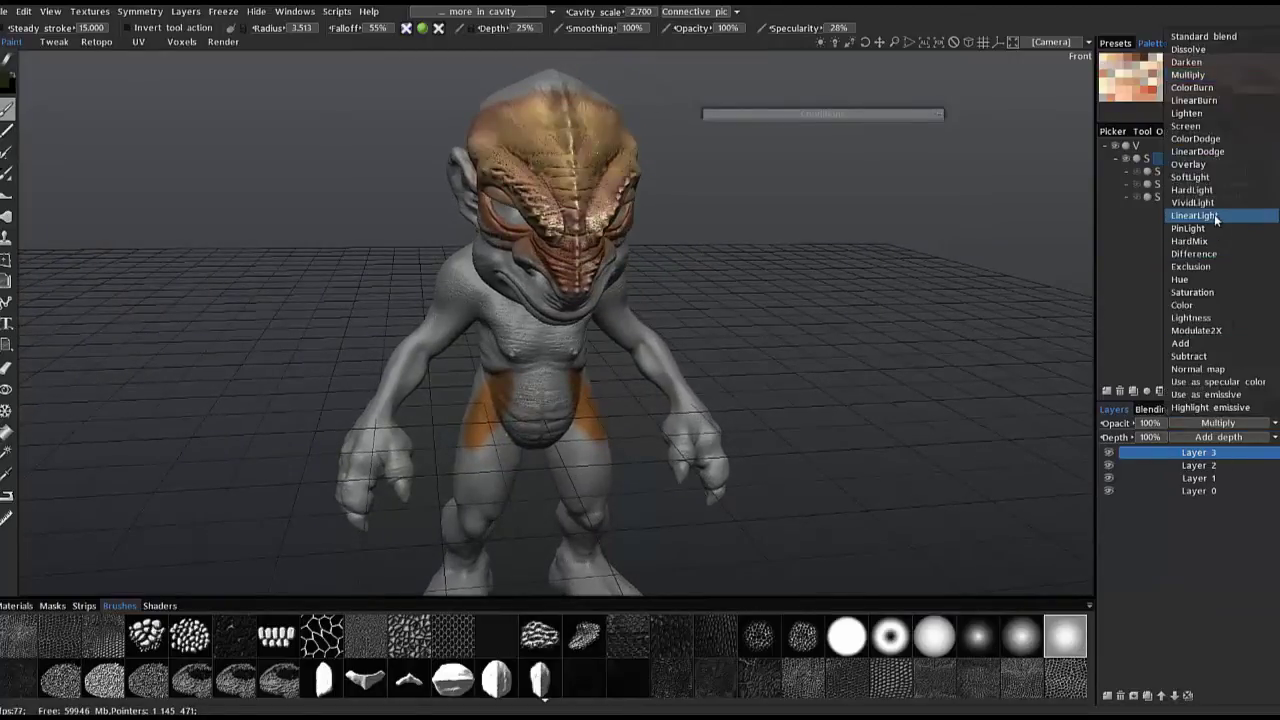
click(1185, 467)
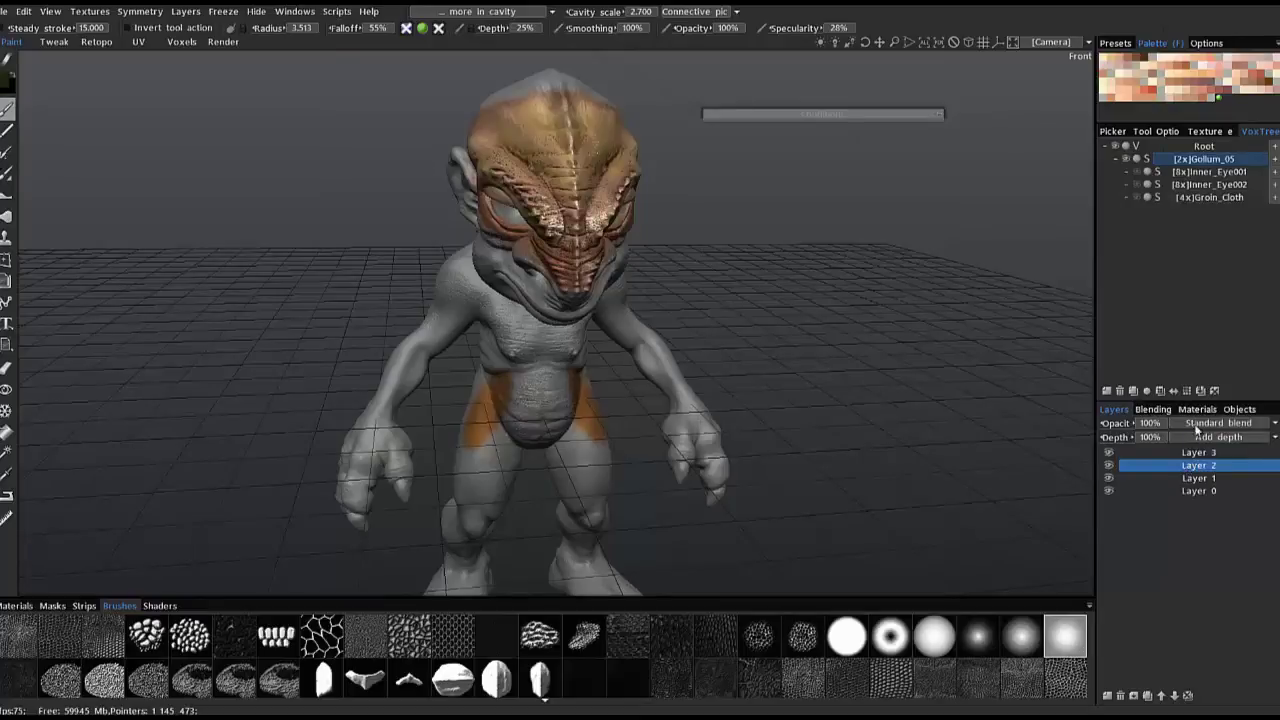
click(1197, 428)
click(1200, 140)
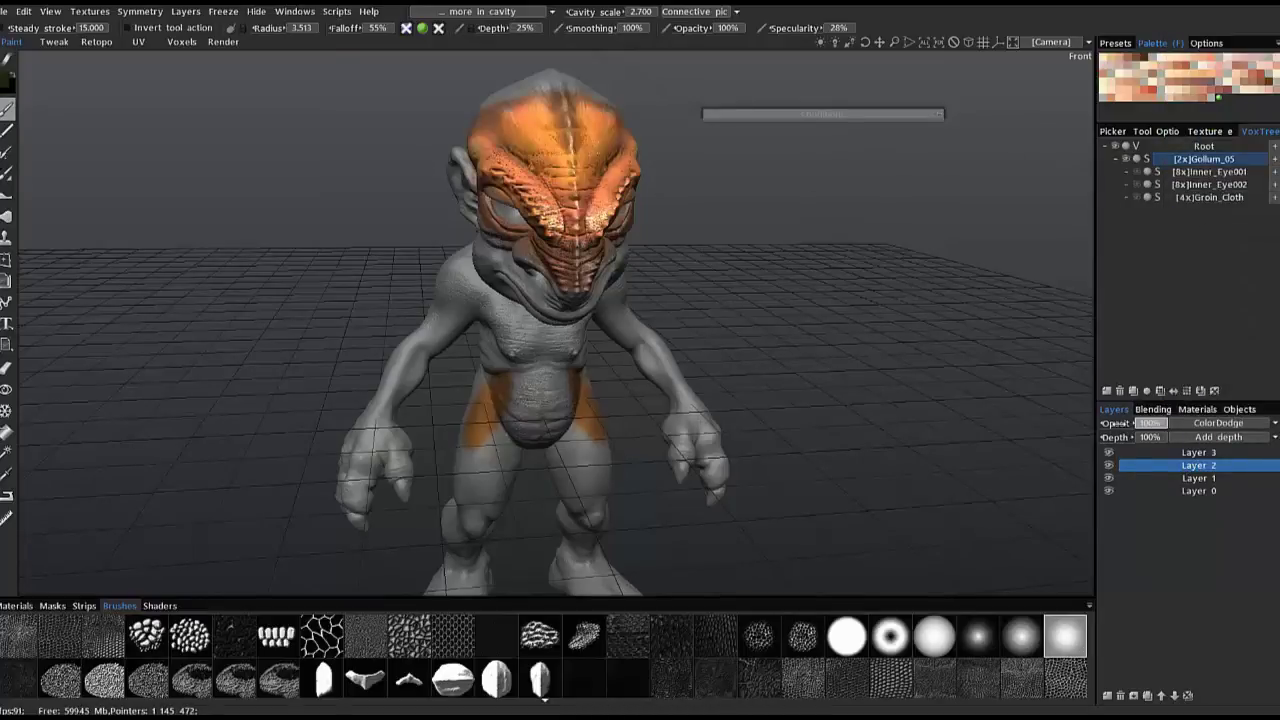
drag(1079, 424, 1061, 425)
Rename Layer 3 to Cavity_01.
drag(790, 284, 1166, 459)
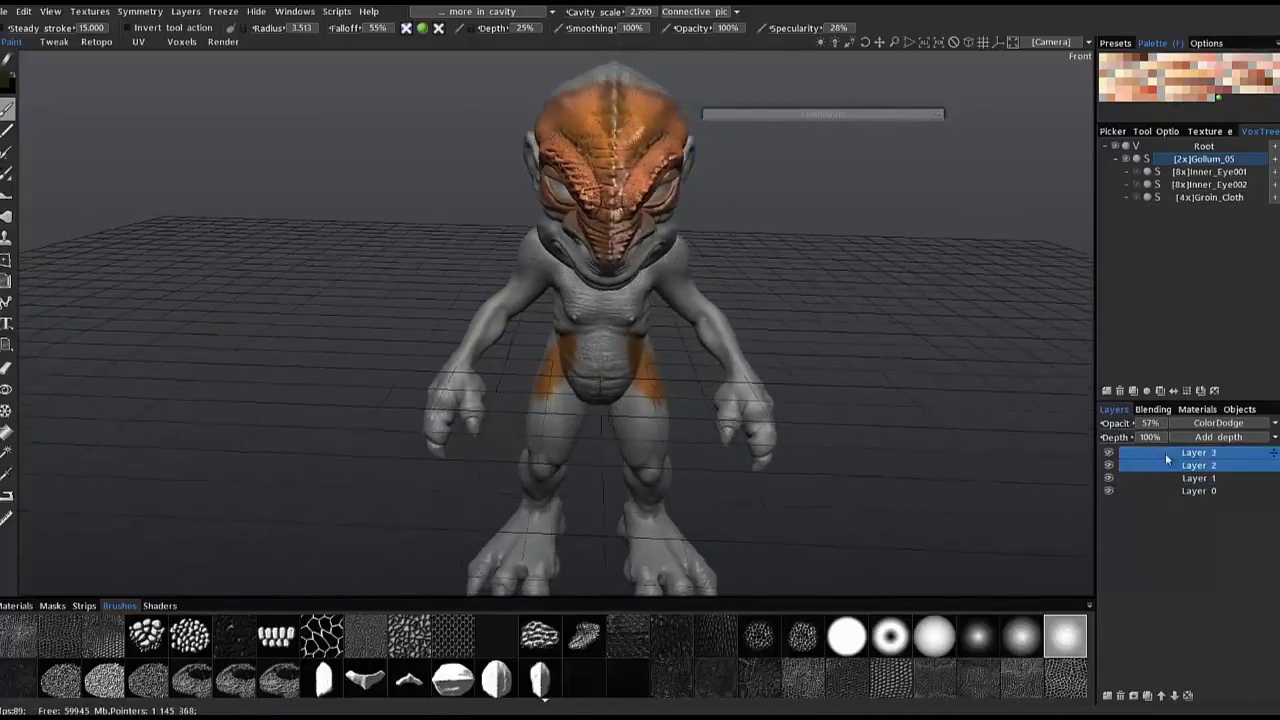
click(1187, 455)
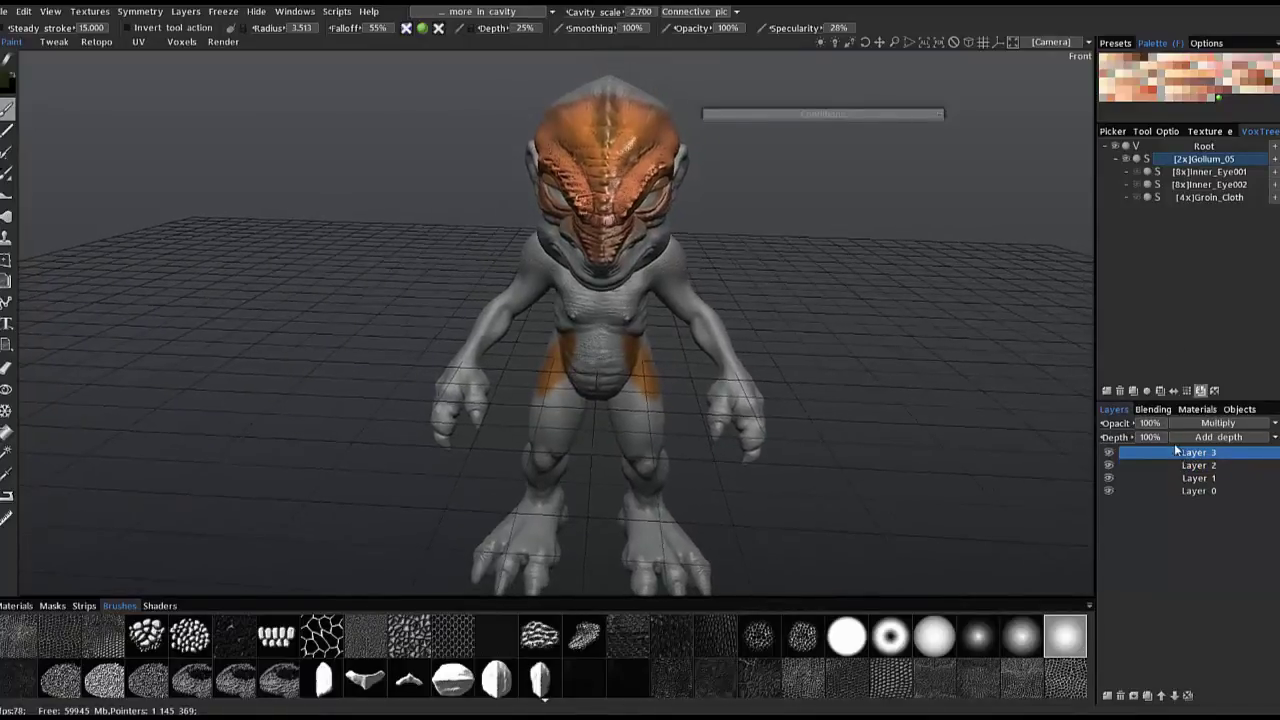
double_click(1194, 455)
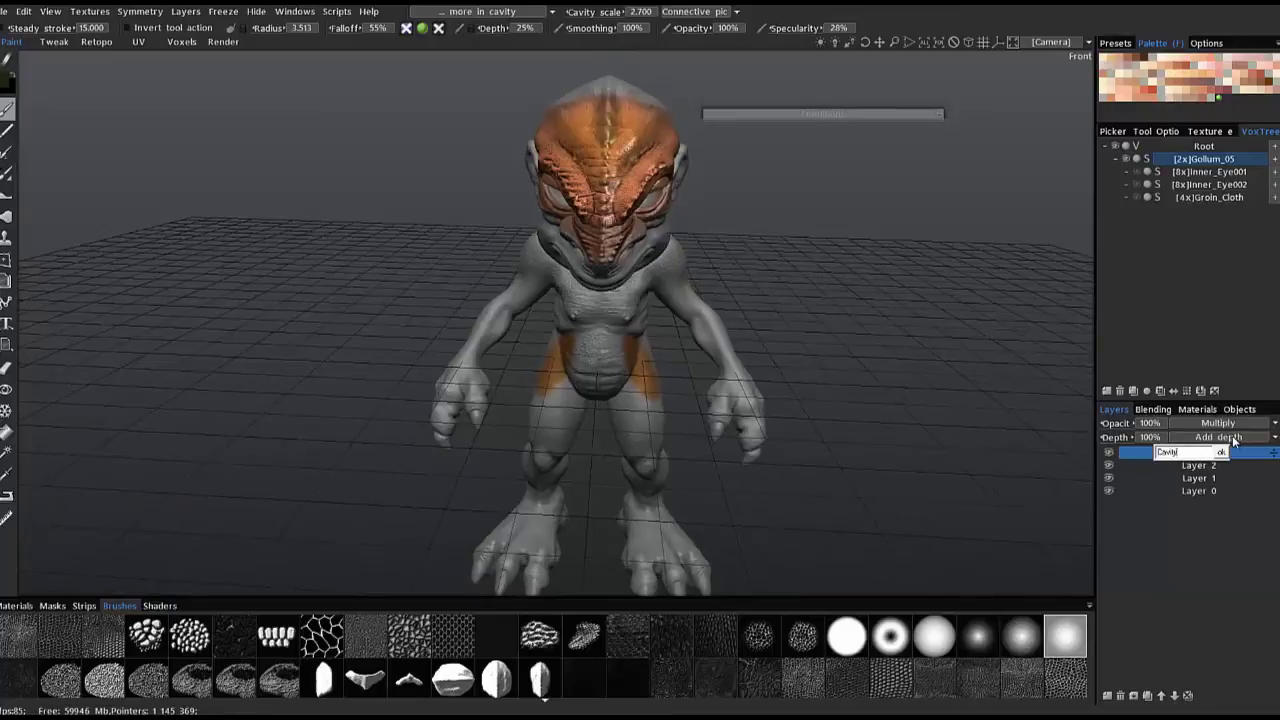
text(Cavity_01)
key(Return)
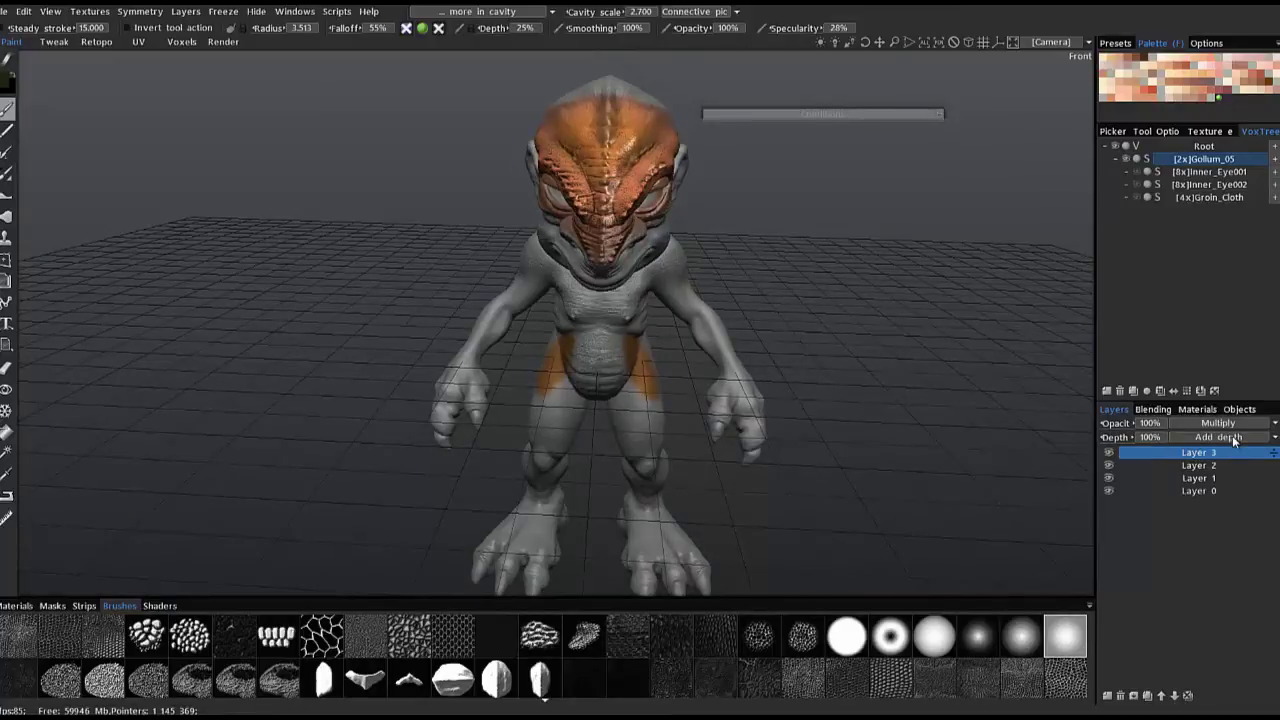
scroll(199, 176, down, 2)
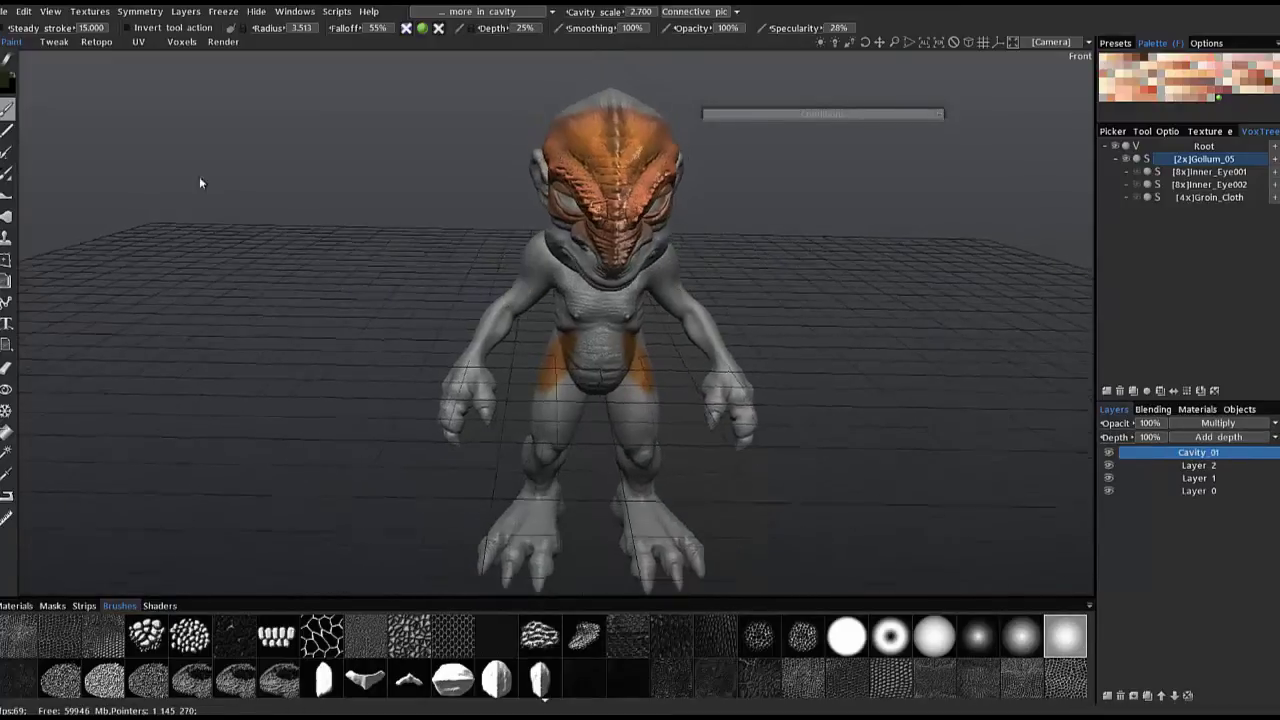
Pick a new brush color and turn off the option to ignore back faces for shape painting.
click(16, 84)
click(459, 407)
click(491, 477)
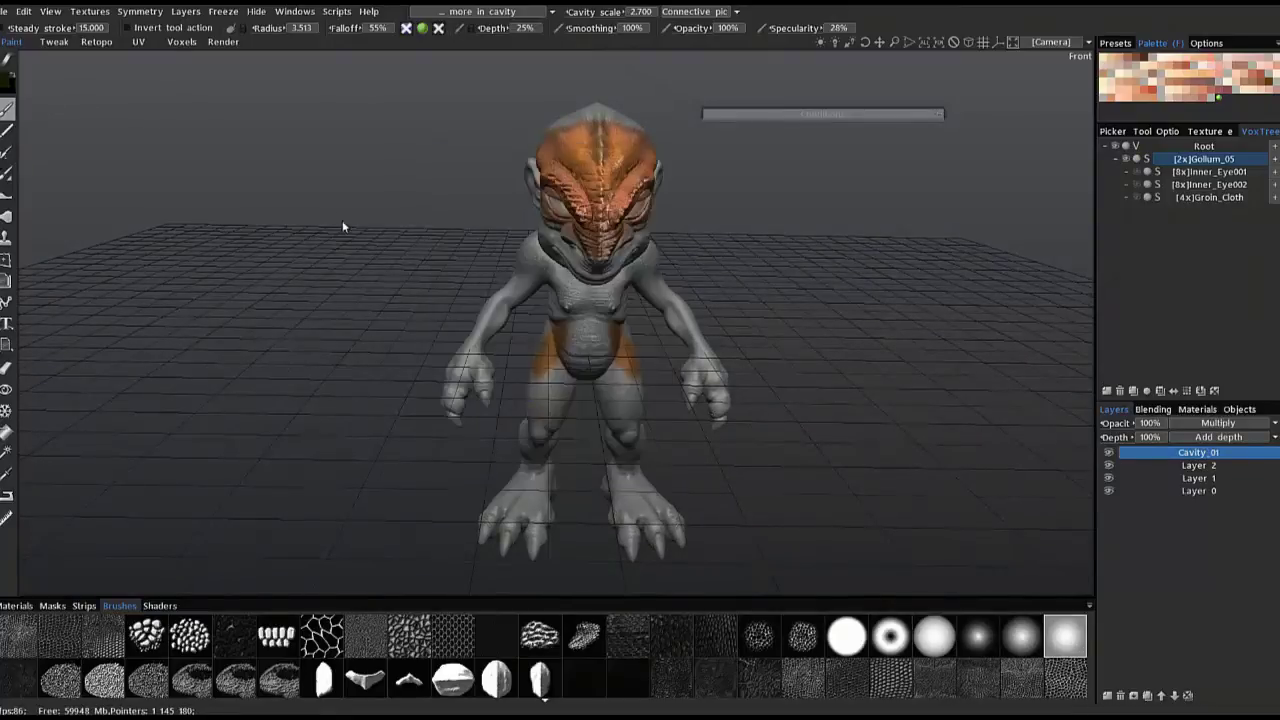
drag(432, 240, 431, 279)
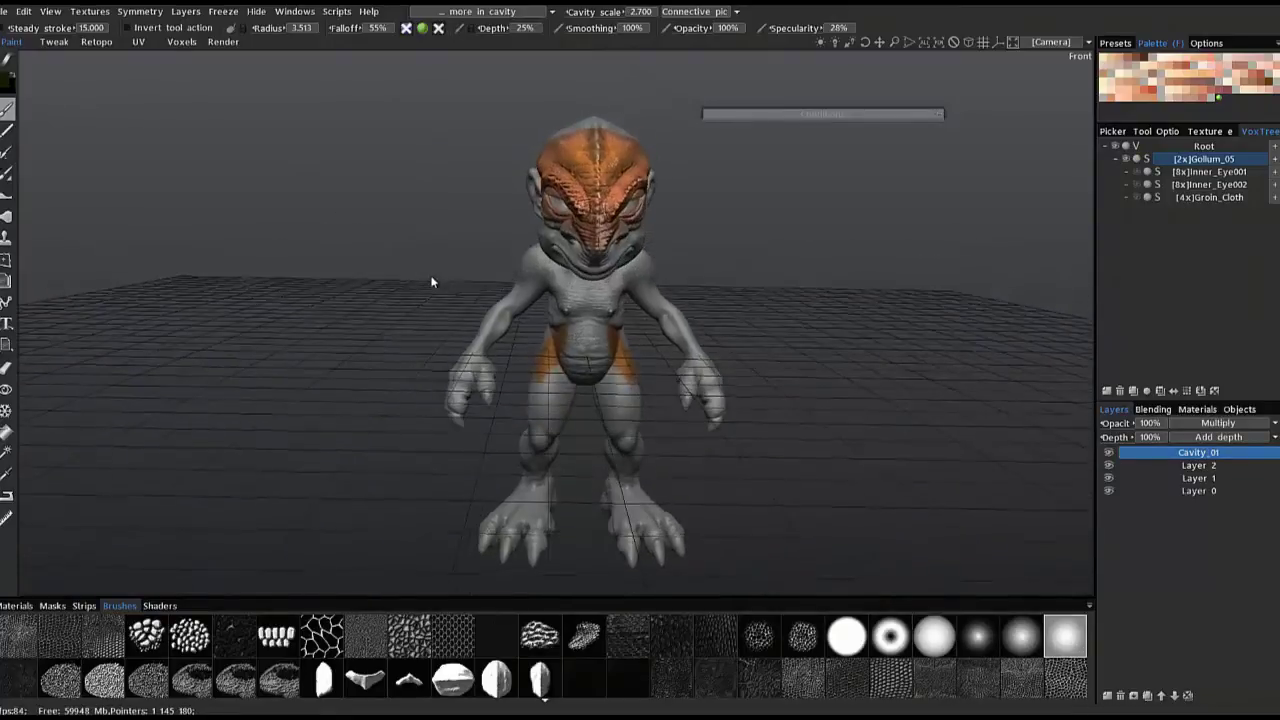
click(8, 65)
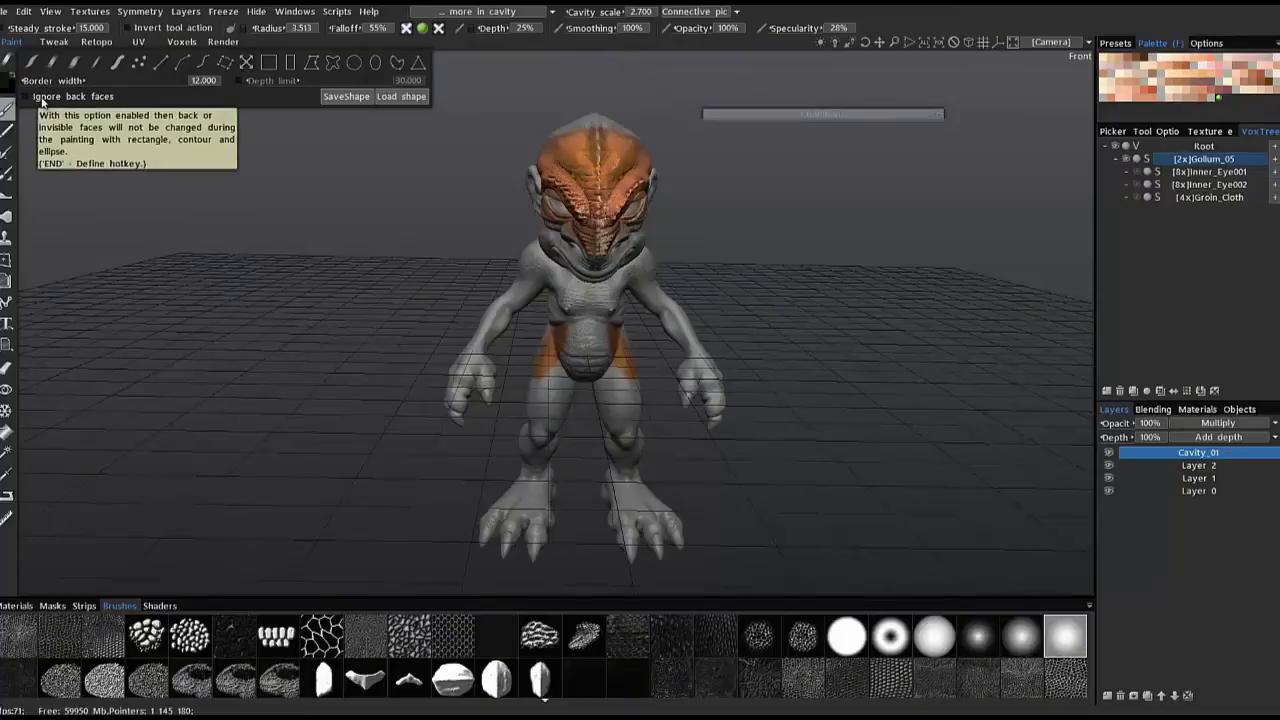
click(40, 99)
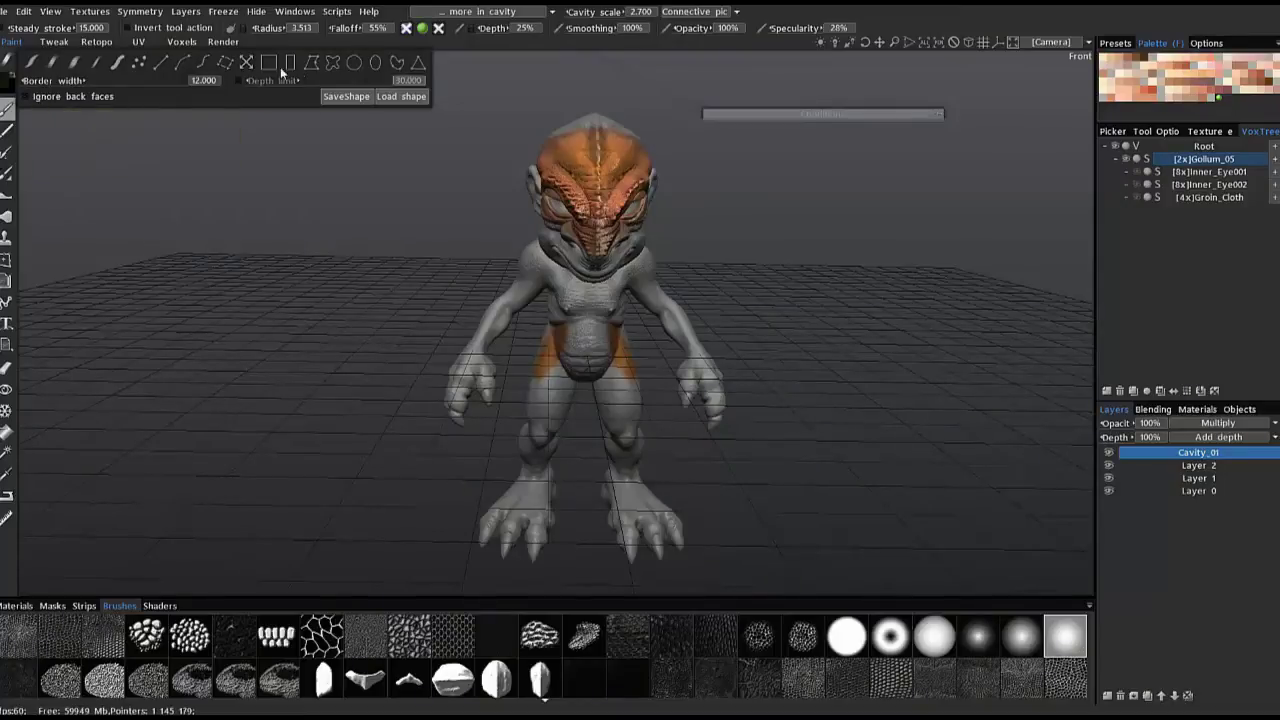
Paint the cavities of the whole creature on Cavity_01 with one enclosing rectangle of about 573 x 702 pixels.
right_drag(351, 148, 389, 124)
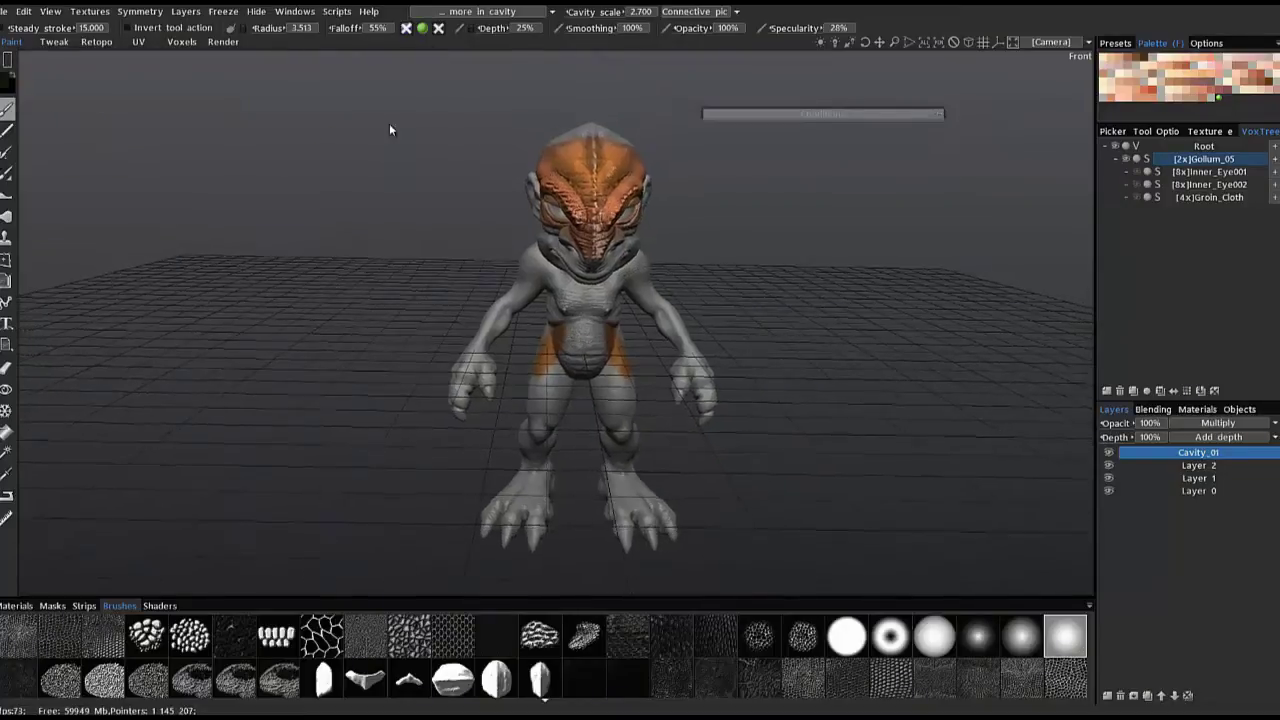
middle_drag(389, 124, 346, 97)
drag(347, 95, 732, 569)
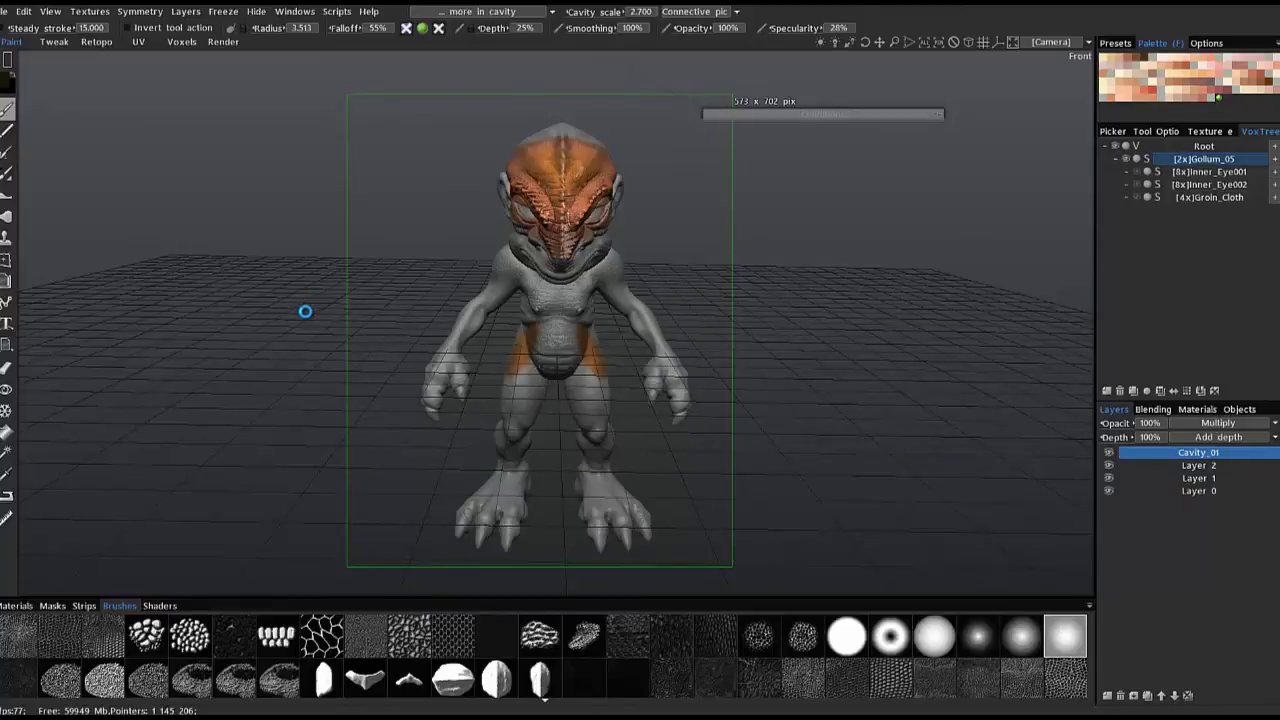
Inspect the cavity paint on the creature's head and body up close, and expand the cavity preview window again.
alt+drag(415, 207, 456, 312)
mouse_move(456, 312)
alt+right_down()
mouse_move(517, 335)
mouse_move(406, 246)
alt+right_up()
mouse_move(406, 246)
alt+mouse_down()
mouse_move(466, 366)
mouse_move(527, 418)
mouse_move(590, 434)
mouse_move(583, 412)
alt+mouse_up()
alt+right_drag(583, 411, 480, 232)
alt+drag(480, 232, 628, 420)
alt+right_drag(628, 420, 620, 345)
alt+drag(620, 345, 655, 318)
click(936, 113)
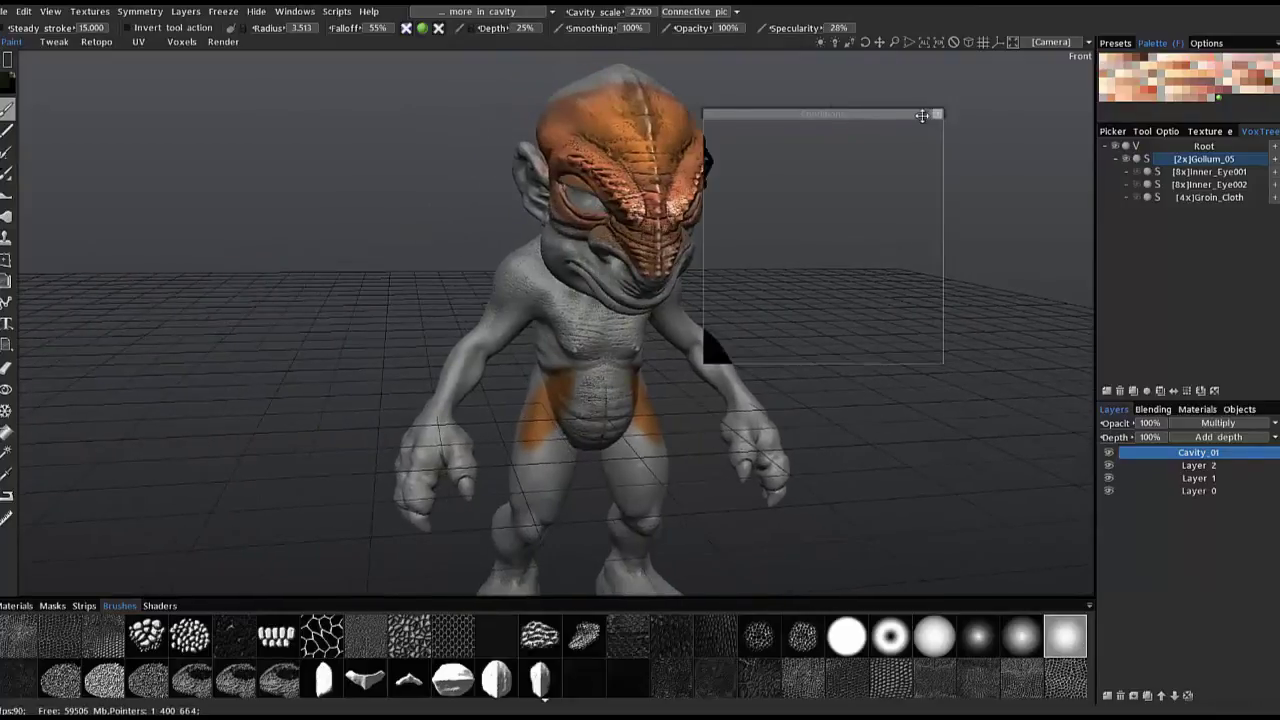
Set the cavity scale to 4.850 using the preview window over the creature, and collapse and move the preview away from the model.
drag(904, 114, 681, 166)
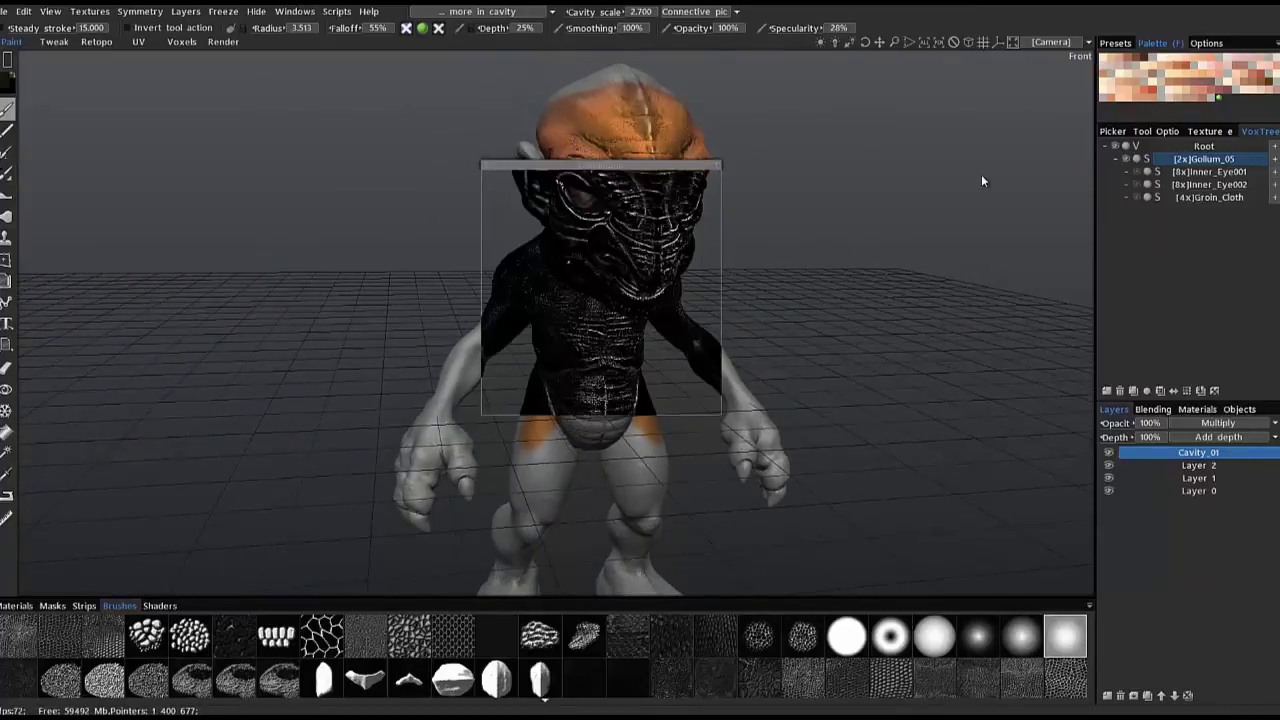
alt+drag(1036, 179, 1042, 186)
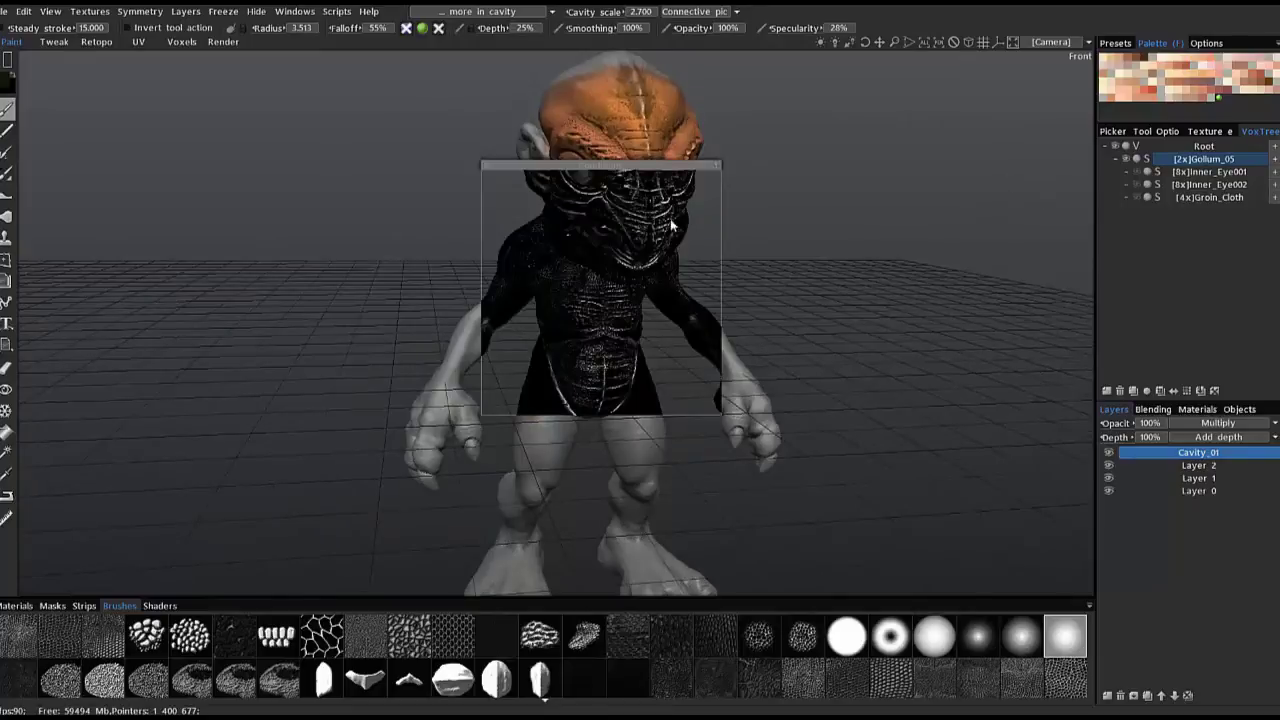
mouse_move(654, 13)
mouse_down()
mouse_move(611, 13)
mouse_move(657, 14)
mouse_up()
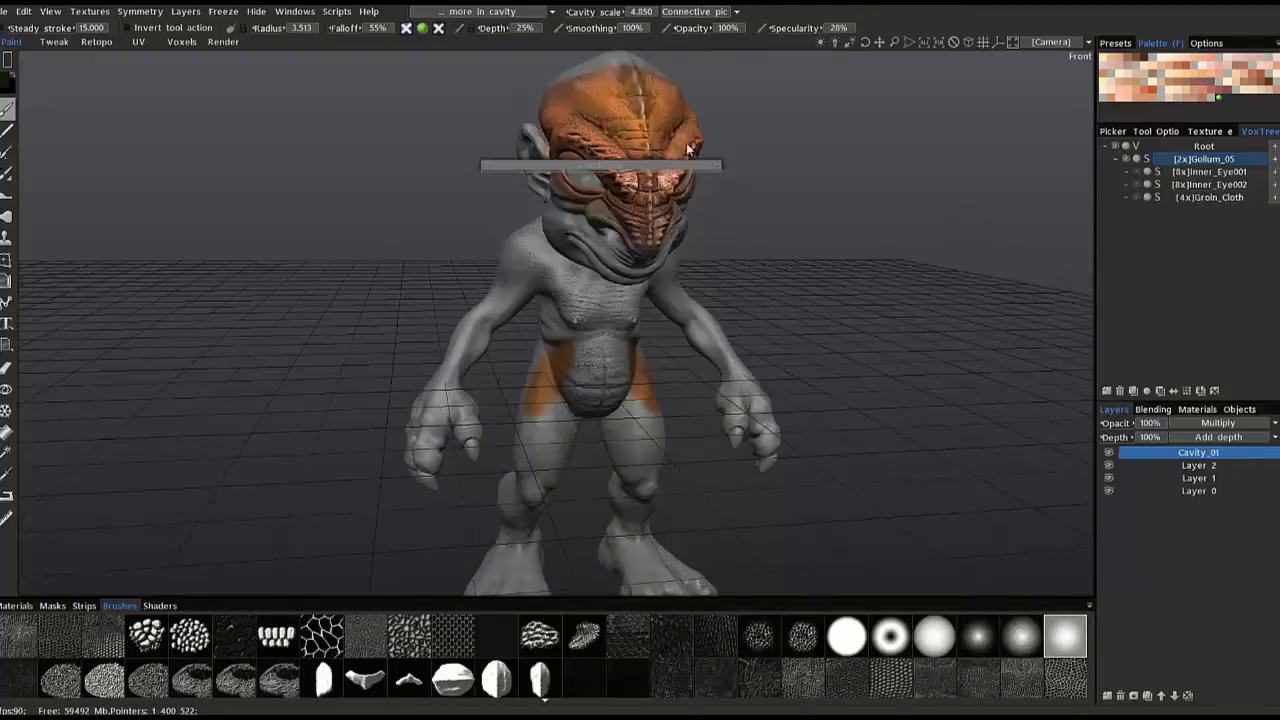
drag(510, 165, 858, 66)
Try painting the cavities of the whole creature on Cavity_01 with one enclosing rectangle of about 651 x 763 pixels, and inspect the body.
drag(438, 256, 355, 241)
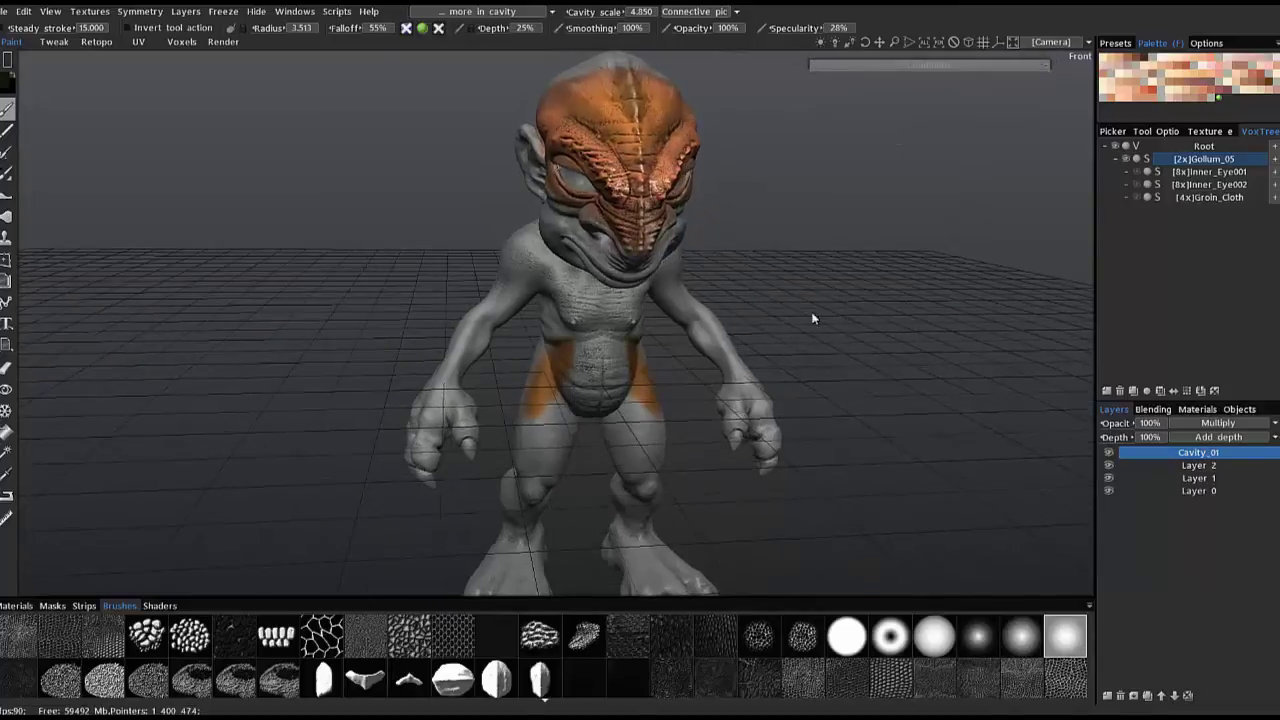
right_drag(520, 191, 360, 67)
drag(361, 72, 799, 583)
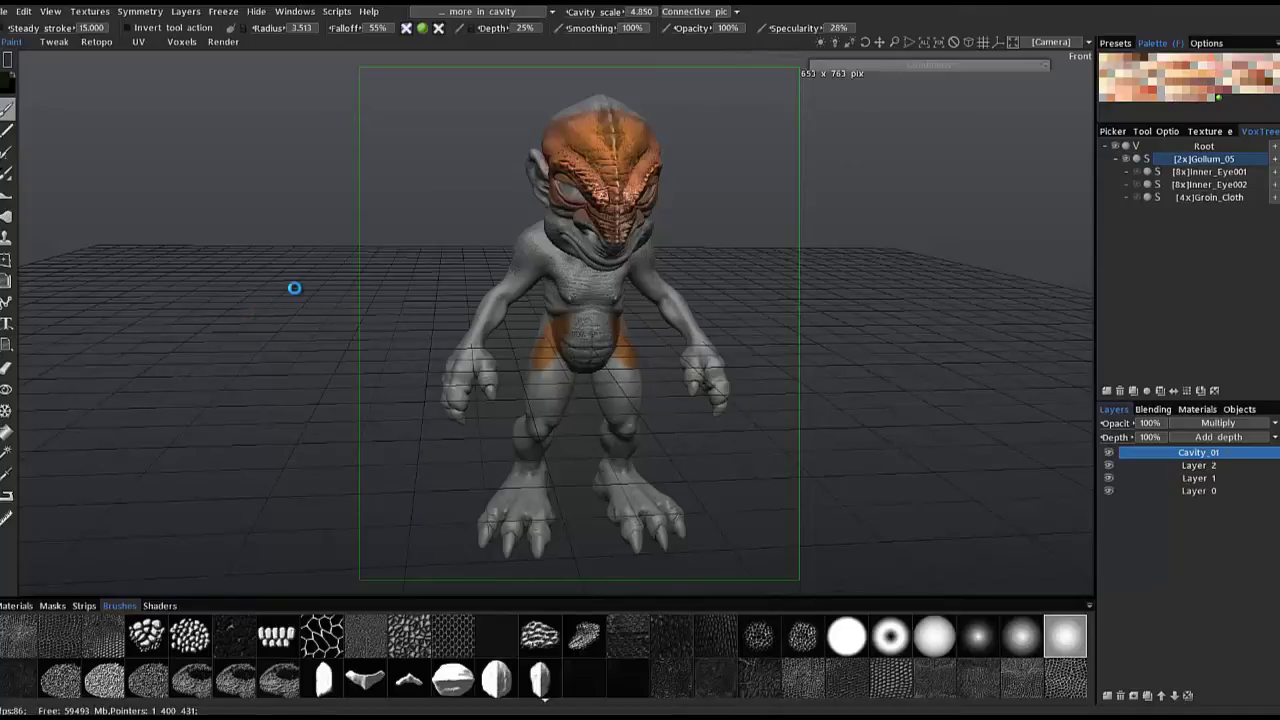
drag(295, 328, 312, 330)
scroll(317, 330, up, 5)
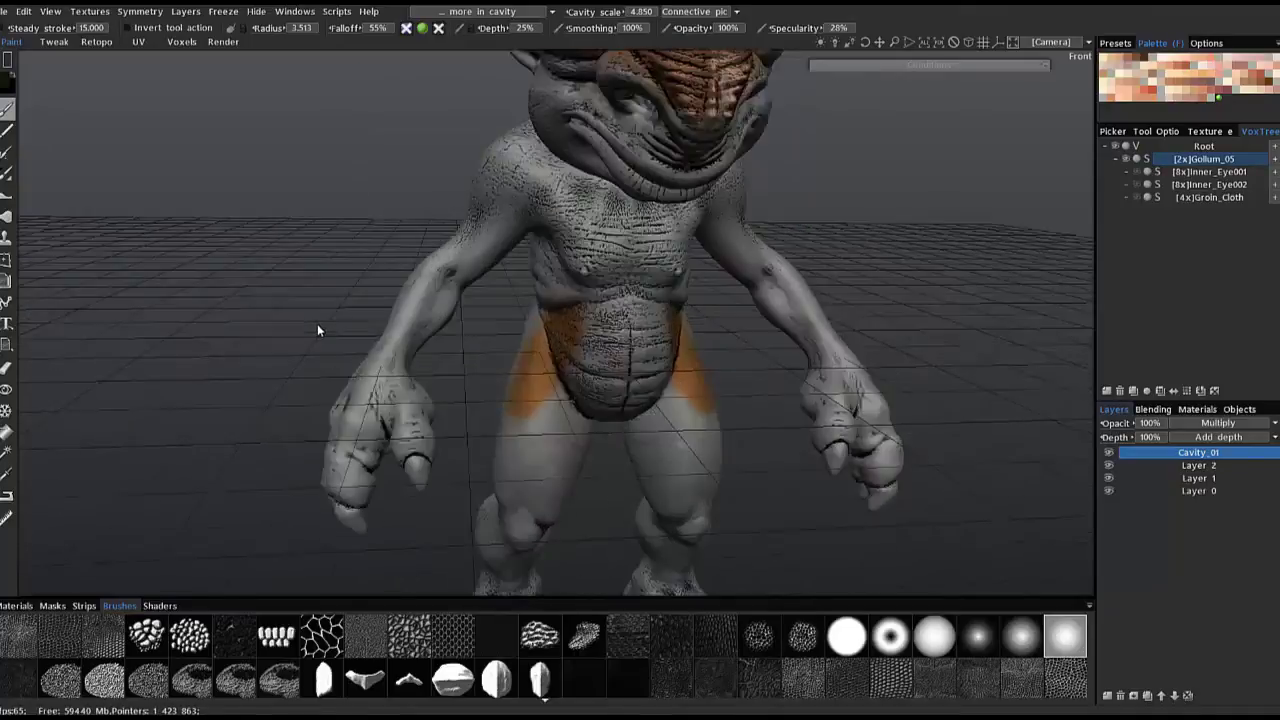
scroll(318, 330, up, 5)
scroll(590, 266, down, 5)
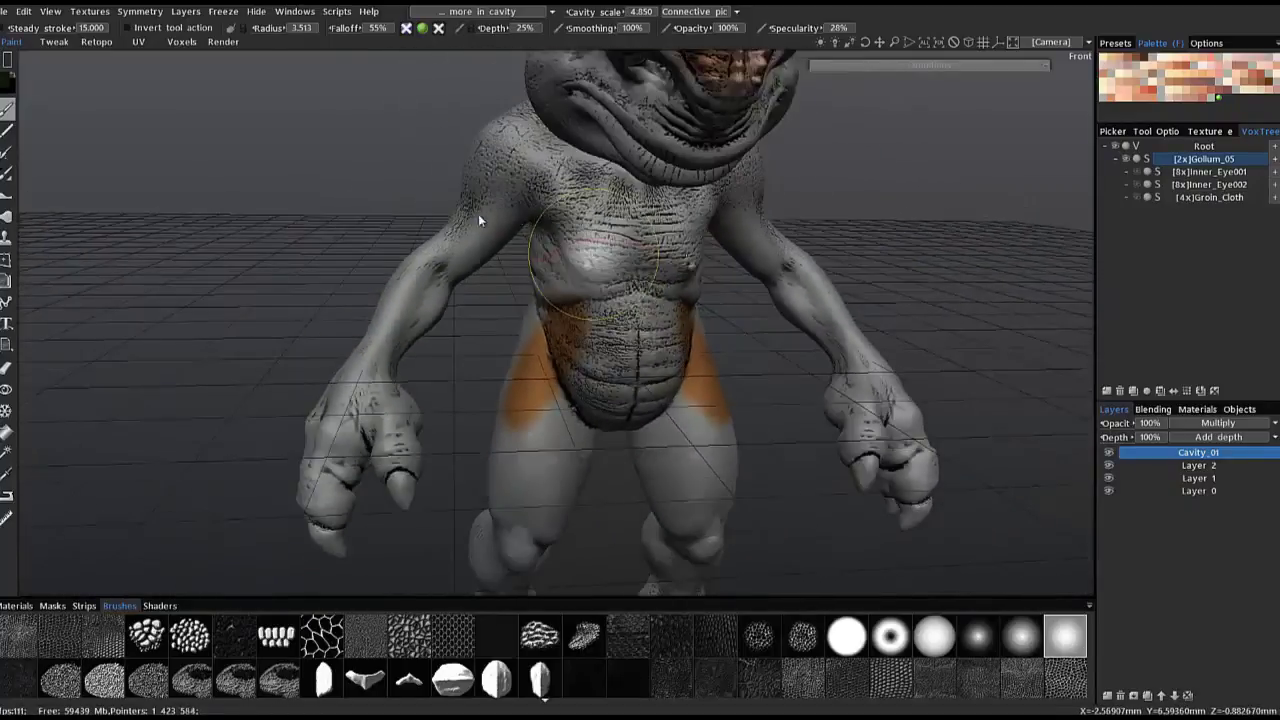
scroll(478, 214, down, 5)
drag(308, 230, 131, 122)
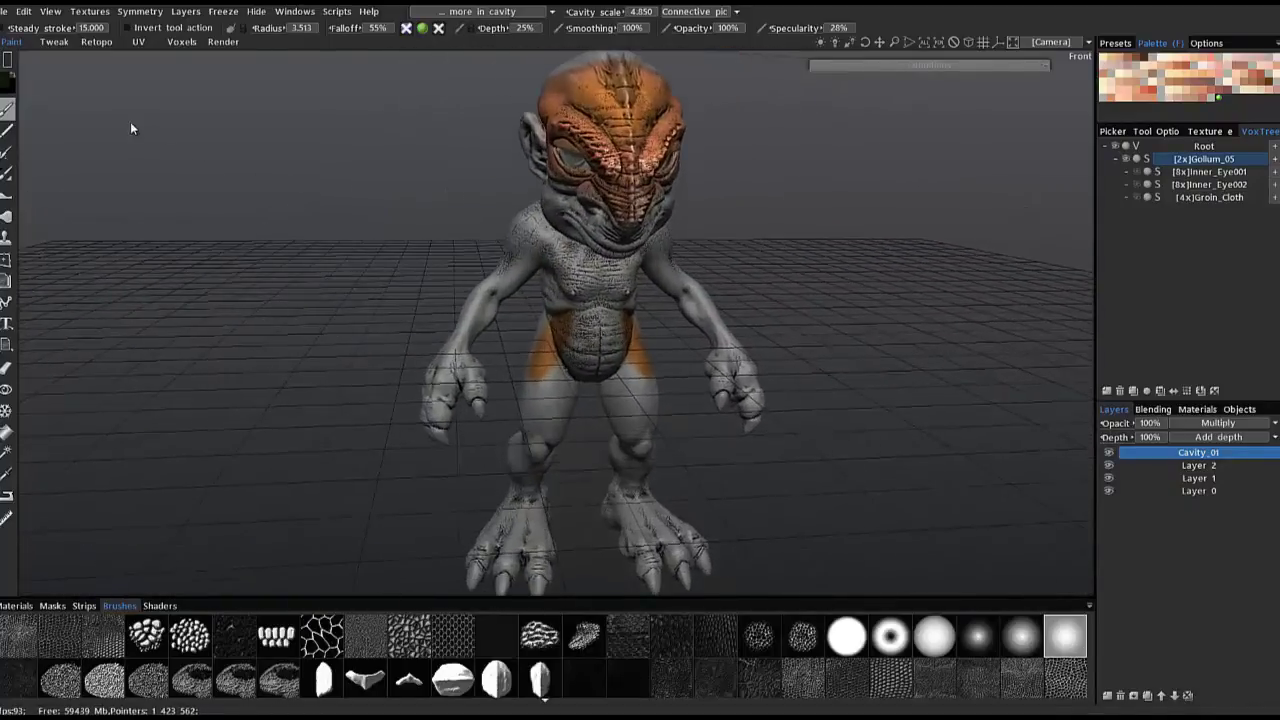
Set the shape border width to 45 and repaint the cavities of the whole creature with one enclosing rectangle.
click(9, 61)
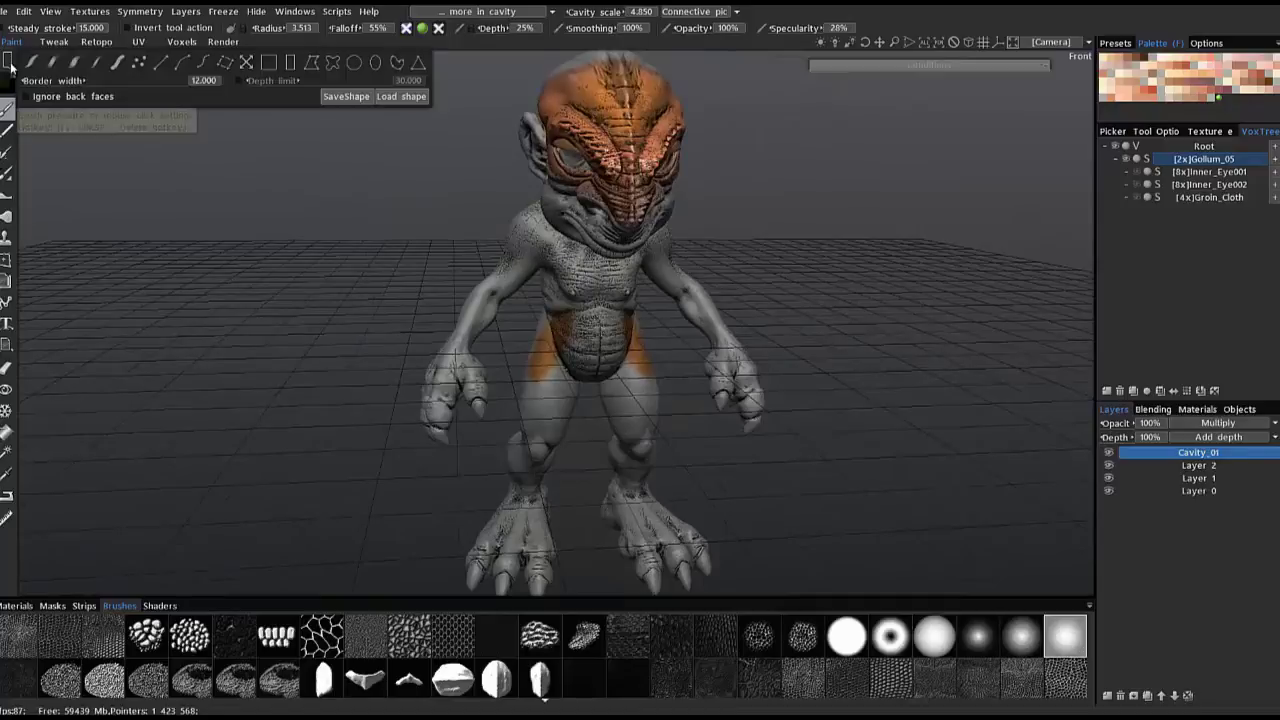
drag(71, 81, 99, 82)
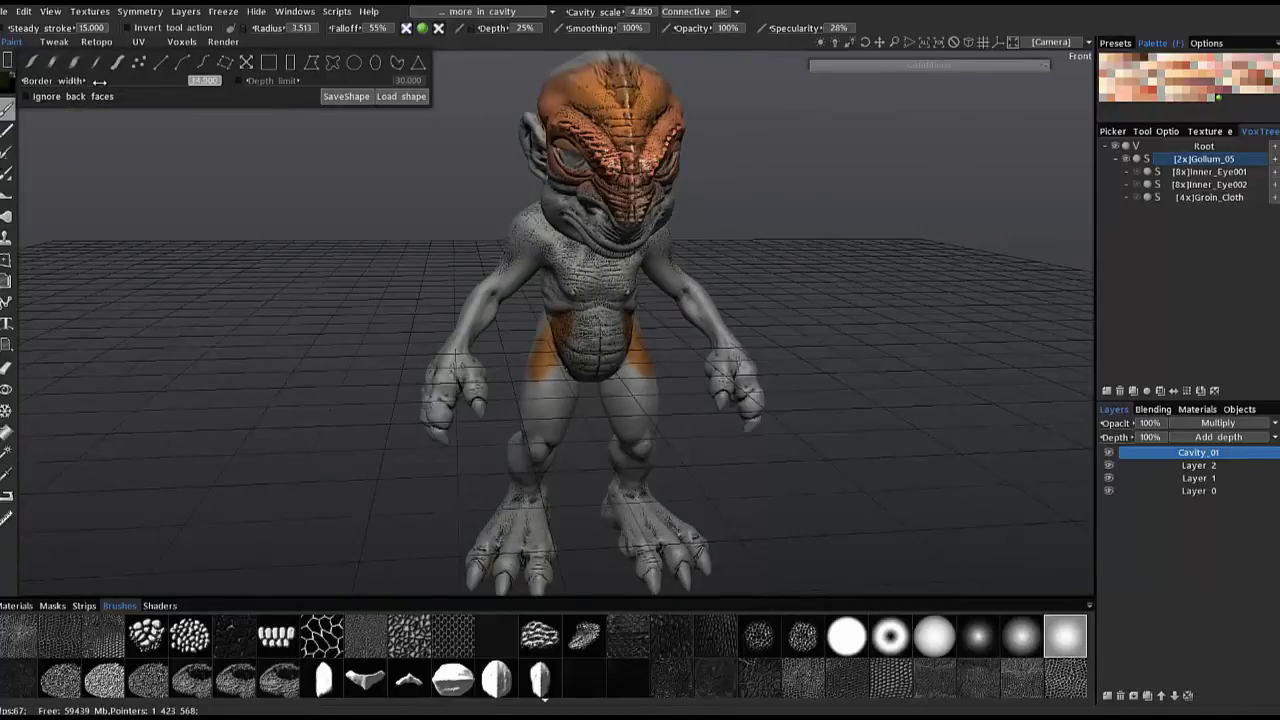
scroll(367, 254, down, 2)
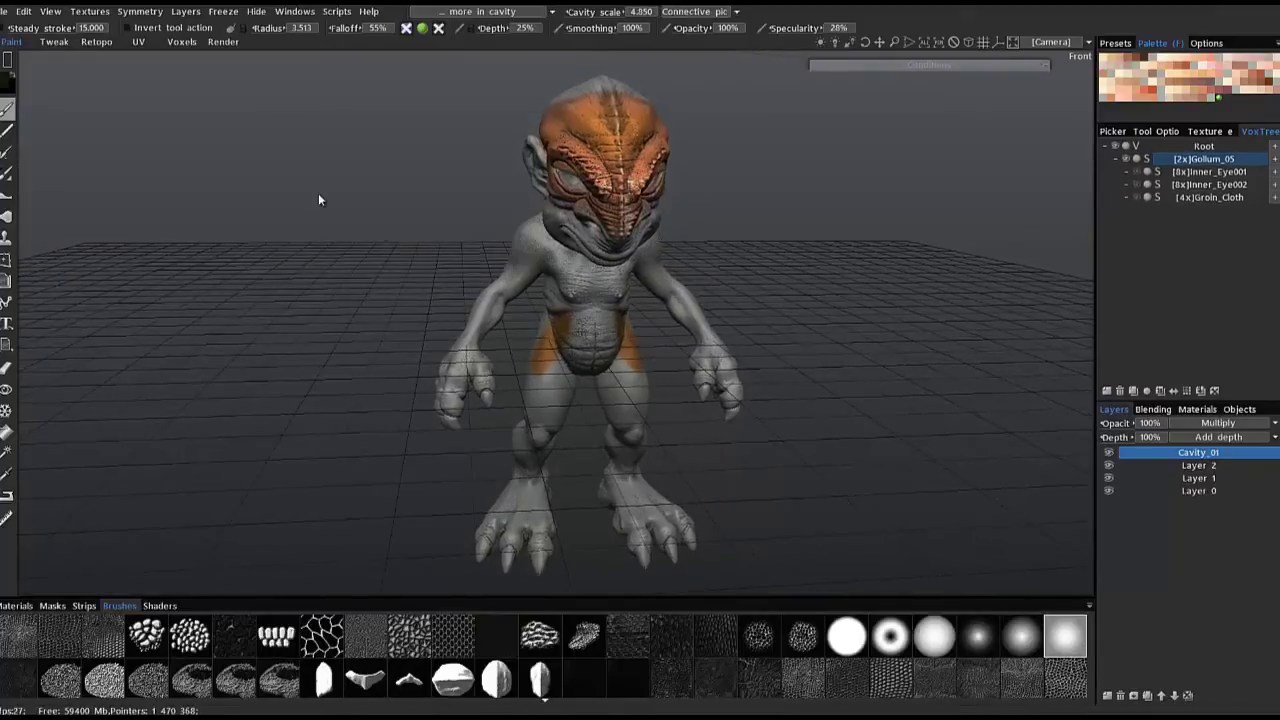
right_drag(318, 195, 355, 103)
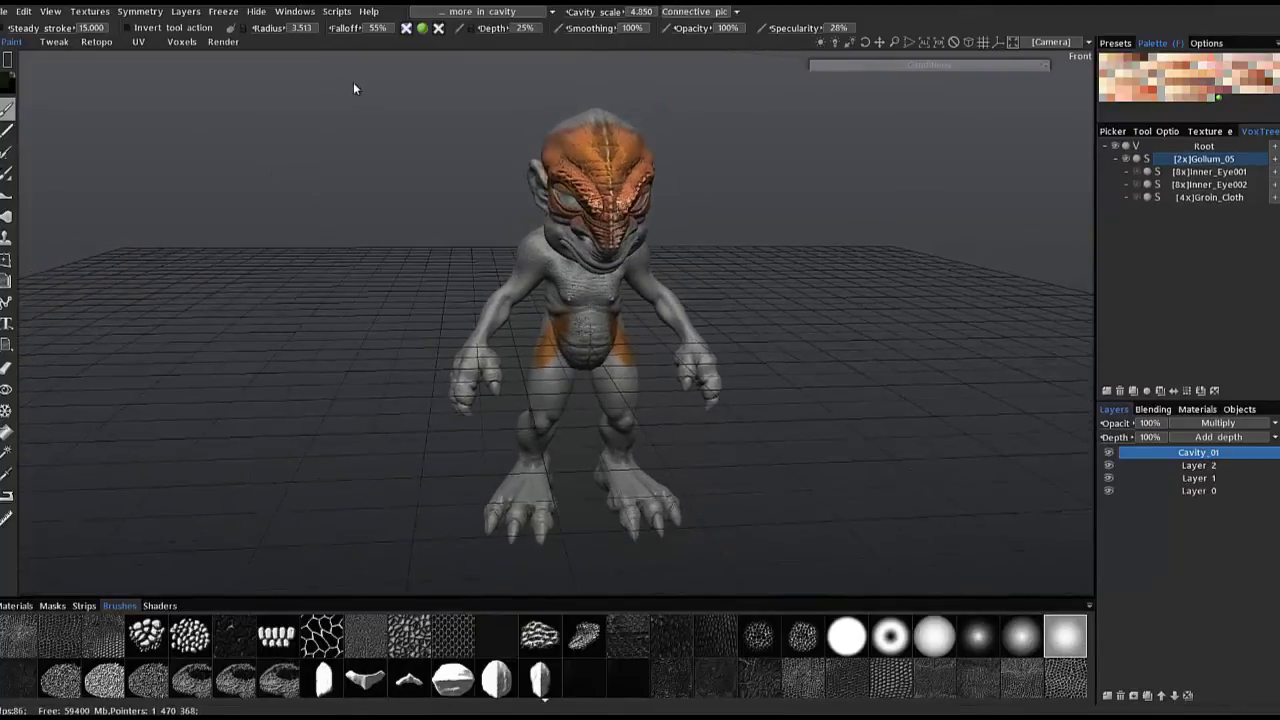
drag(354, 85, 824, 571)
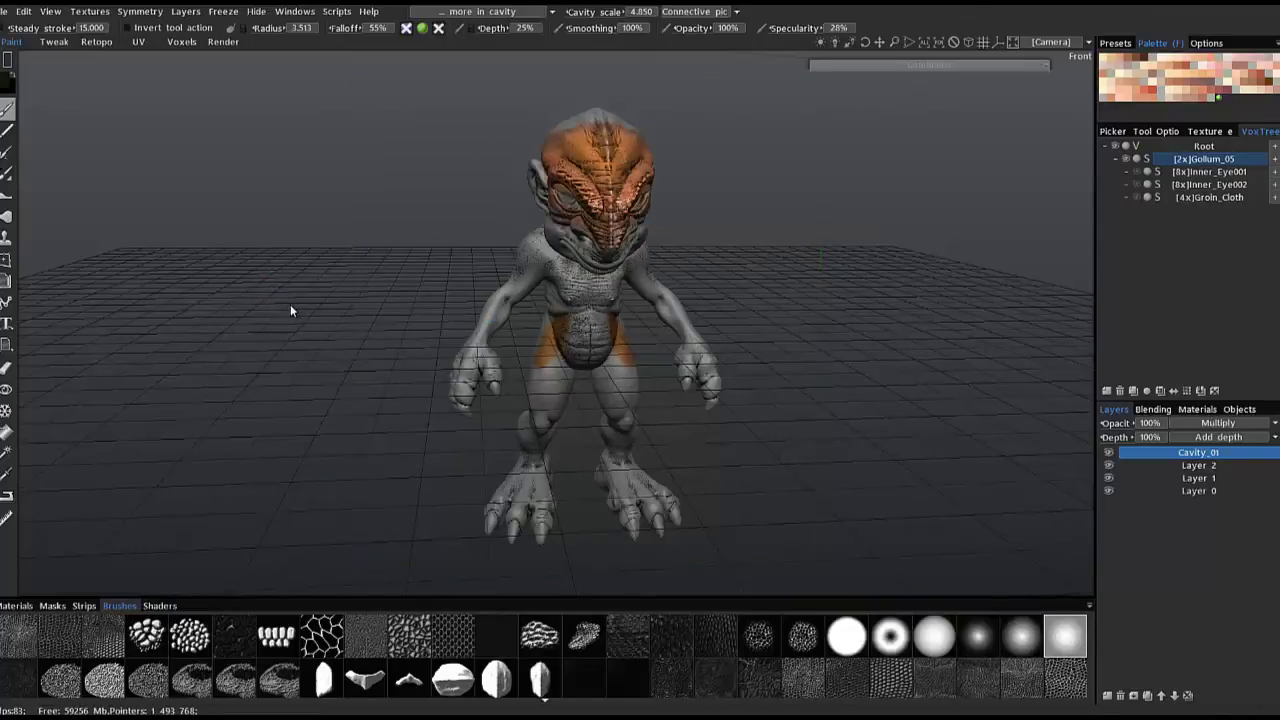
Examine the repainted cavities on the creature's torso and arms up close, and on the full figure.
scroll(328, 308, up, 8)
scroll(330, 306, up, 1)
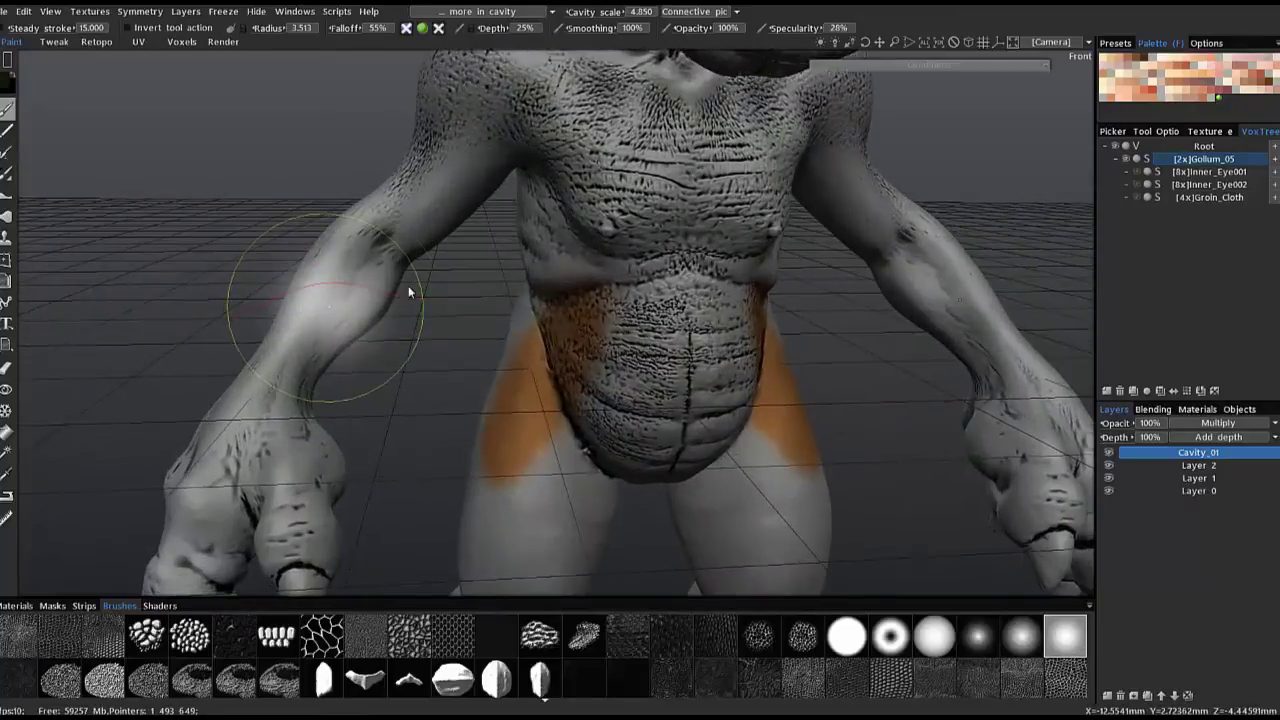
scroll(487, 184, down, 7)
scroll(288, 291, down, 5)
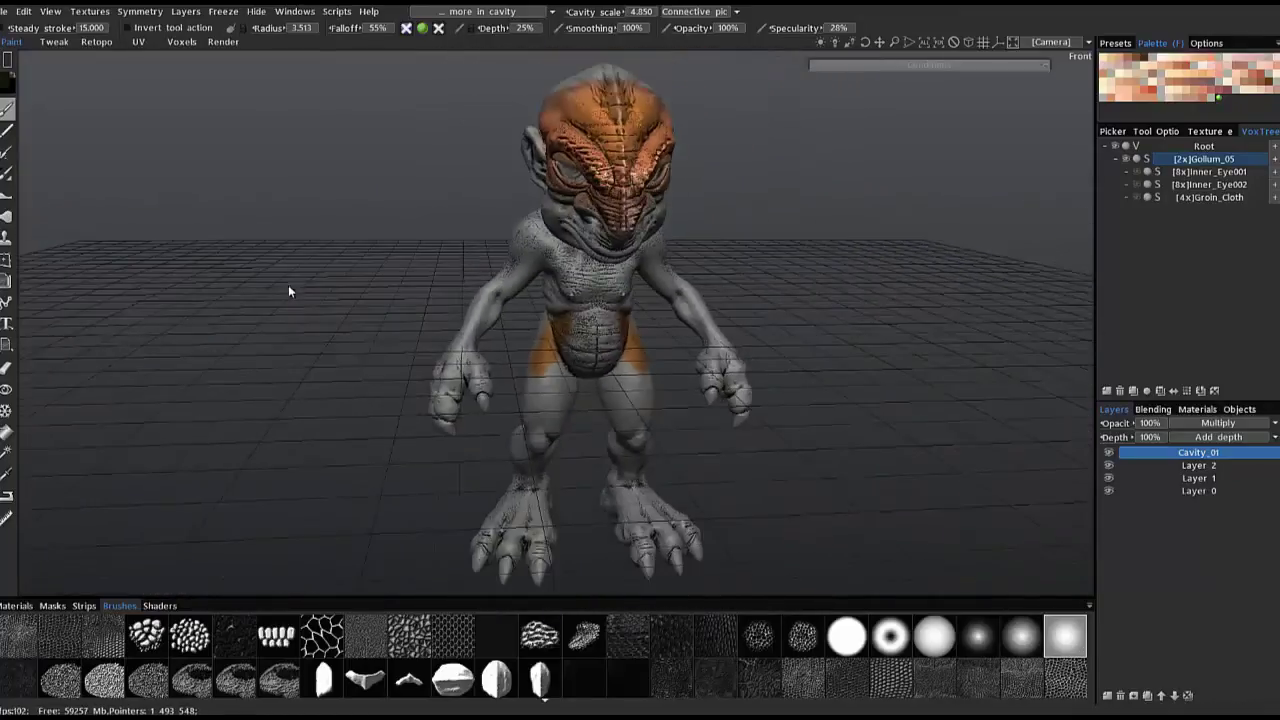
drag(294, 231, 956, 368)
right_drag(851, 275, 798, 392)
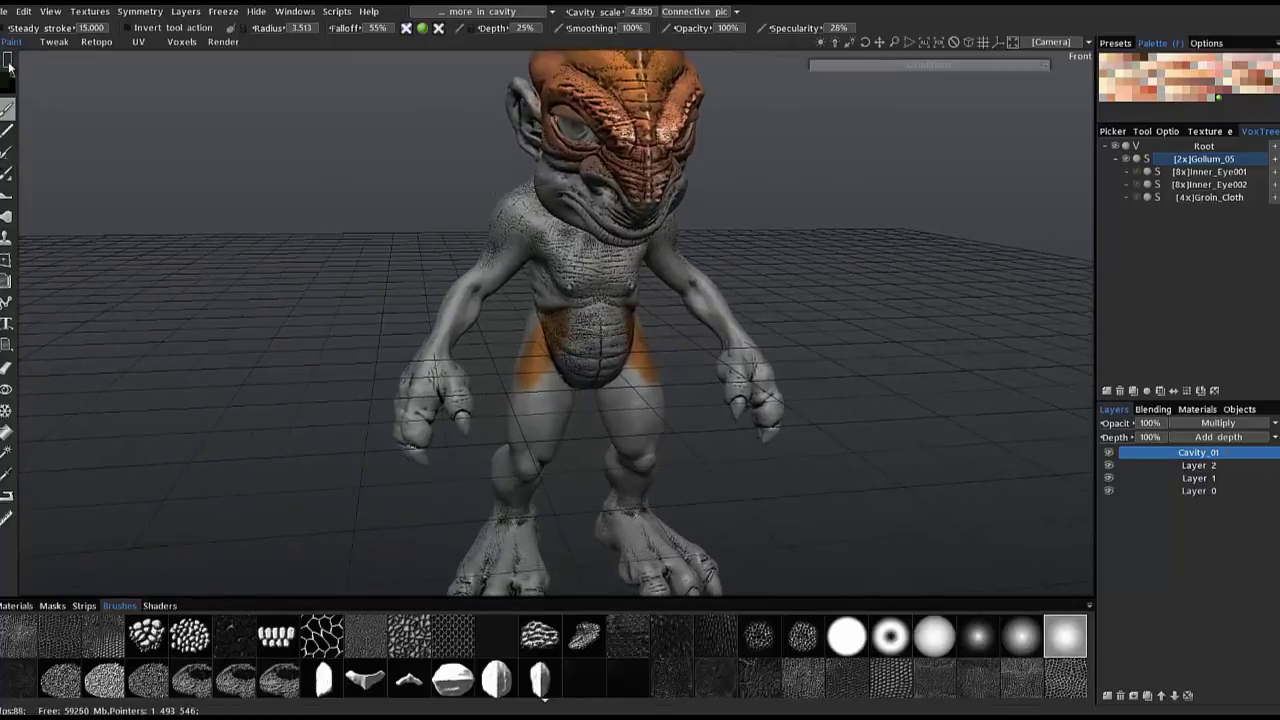
Turn on the option to ignore back faces and switch painting from the rectangle shape to a freehand brush stroke.
mouse_move(8, 63)
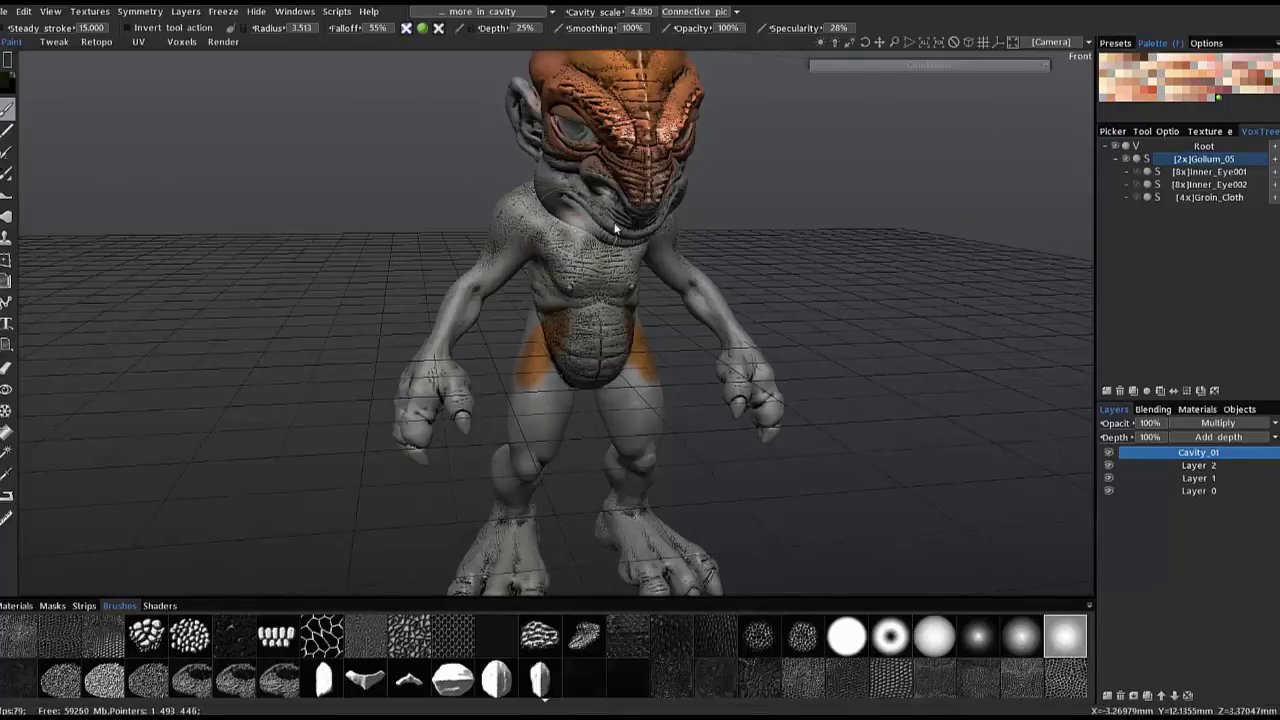
alt+drag(614, 165, 610, 204)
mouse_move(8, 67)
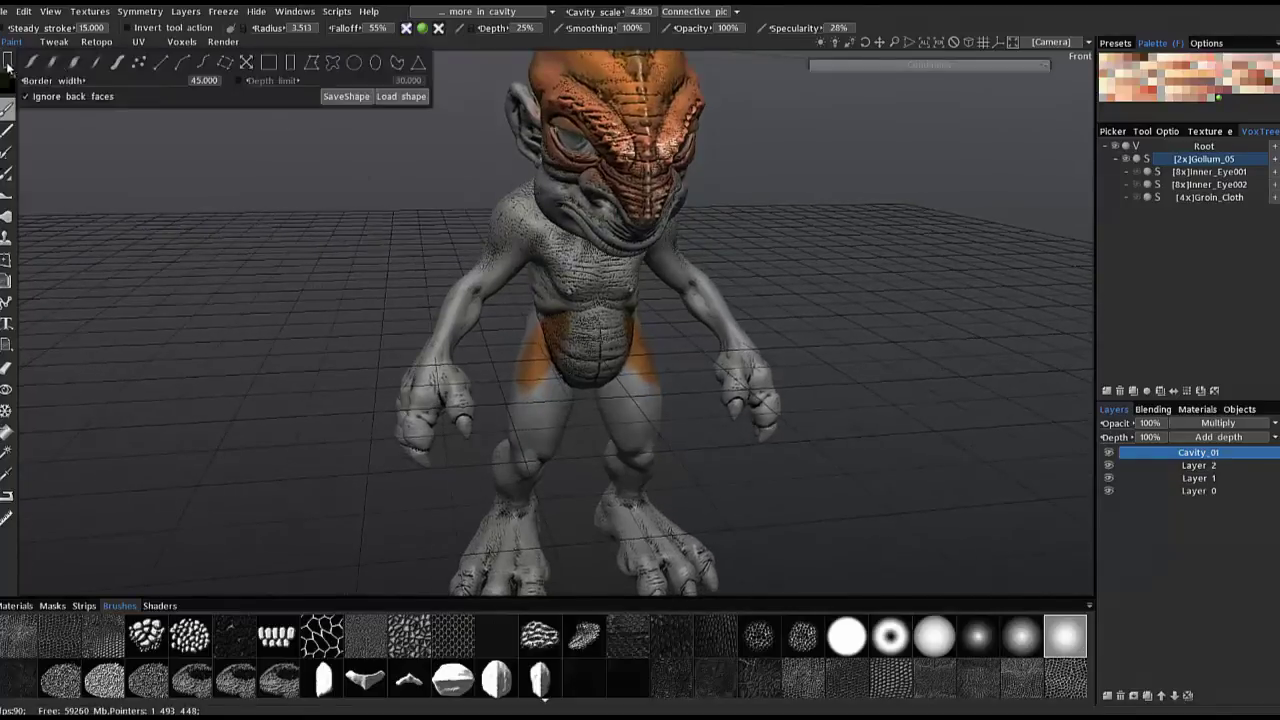
click(62, 61)
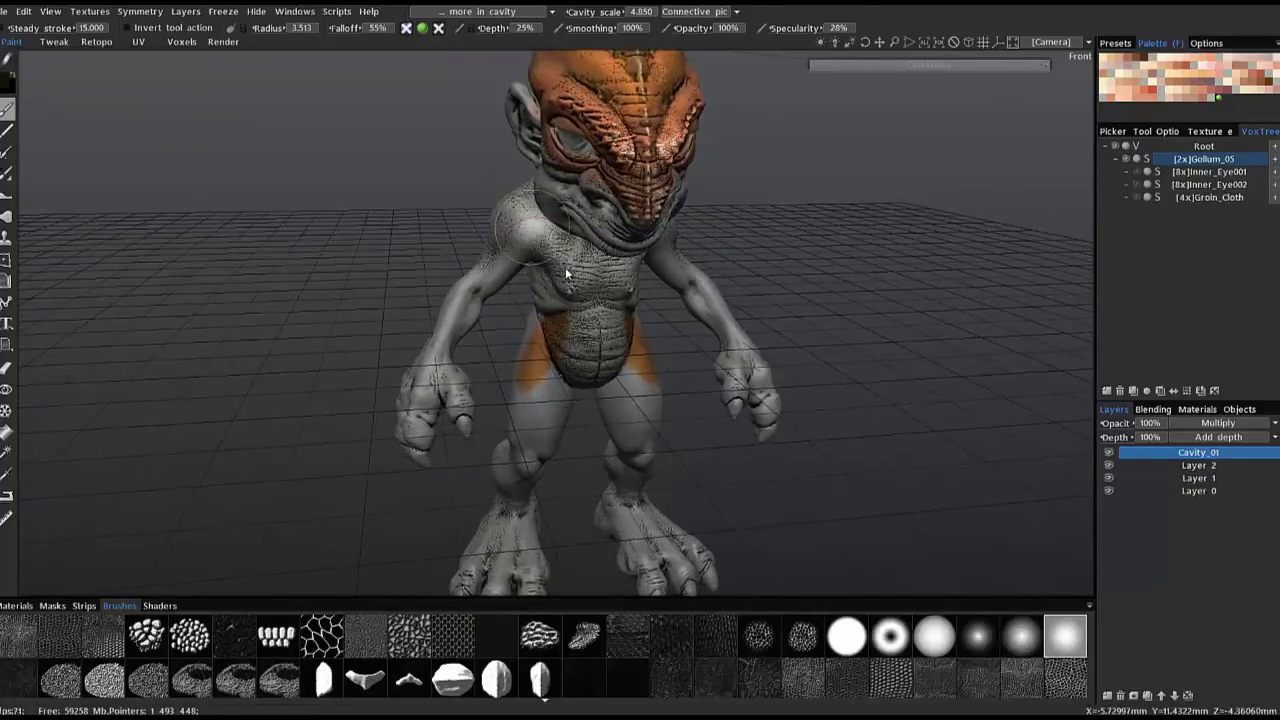
Set the brush radius to 2.383 and smooth the cavity paint on the creature's torso with freehand strokes.
alt+drag(565, 267, 559, 297)
key(shift)
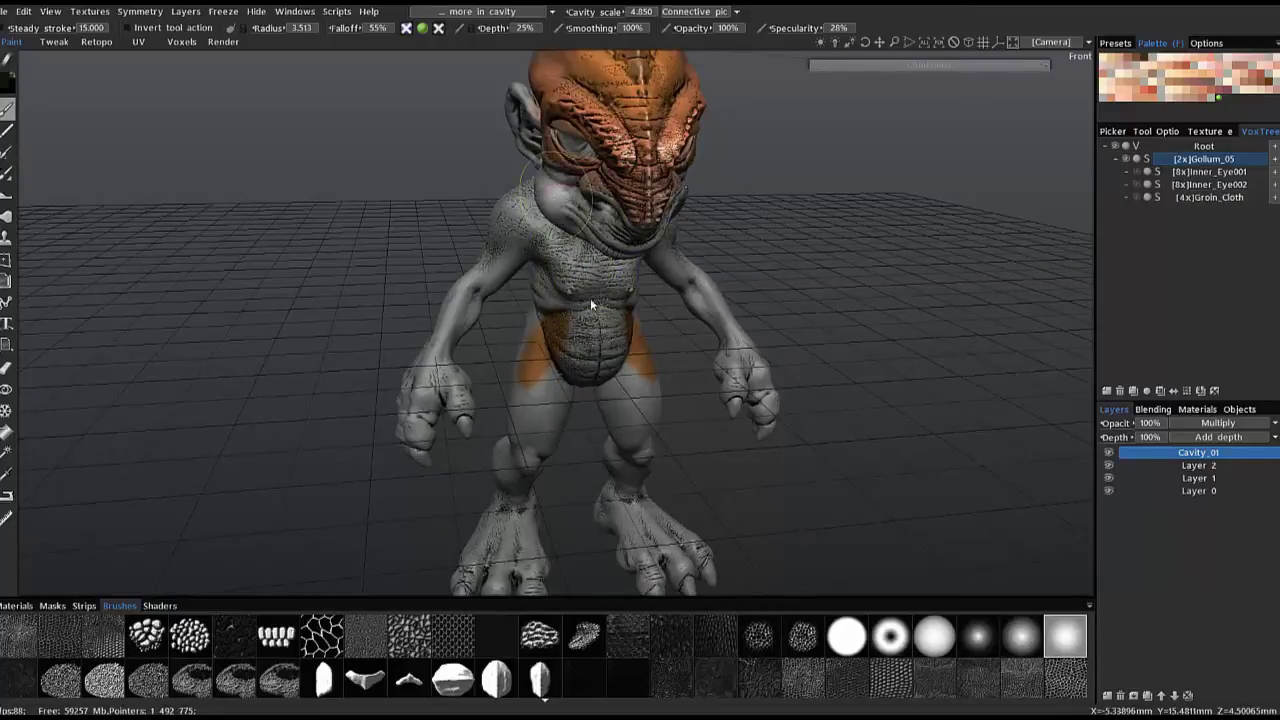
alt+drag(590, 298, 566, 284)
alt+right_drag(566, 284, 562, 258)
key(shift)
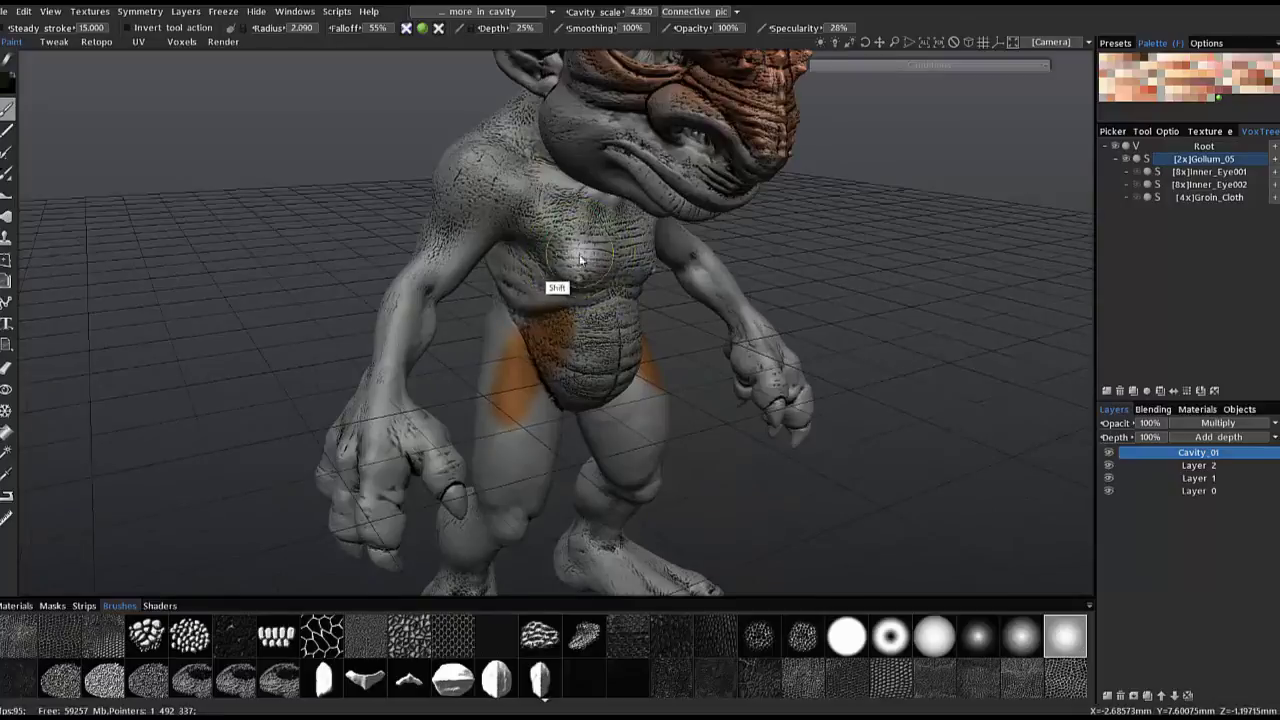
mouse_move(598, 232)
shift+mouse_down()
mouse_move(603, 276)
mouse_move(510, 197)
mouse_move(431, 256)
mouse_move(536, 195)
mouse_move(566, 333)
mouse_move(583, 353)
mouse_move(584, 335)
shift+mouse_up()
Hide Layer 1 to view the creature without its orange paint, and show the layer again.
click(1109, 479)
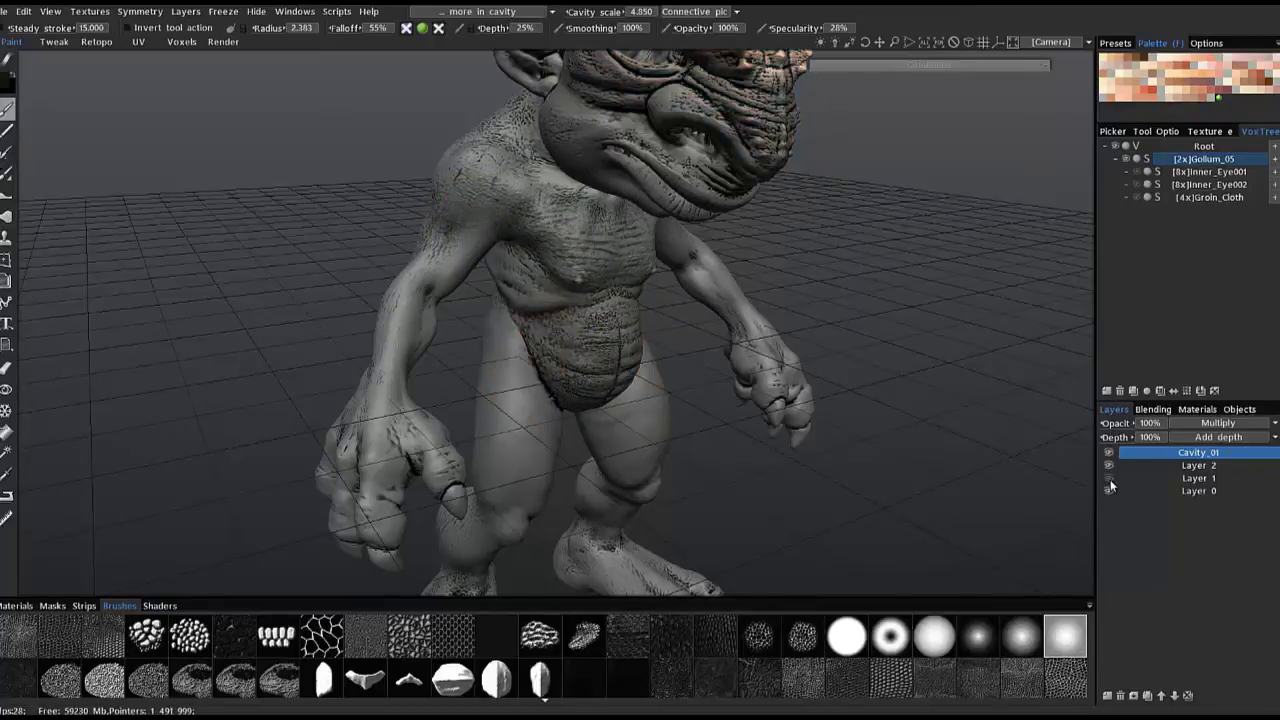
mouse_move(830, 335)
mouse_down()
mouse_move(743, 314)
mouse_move(610, 310)
mouse_up()
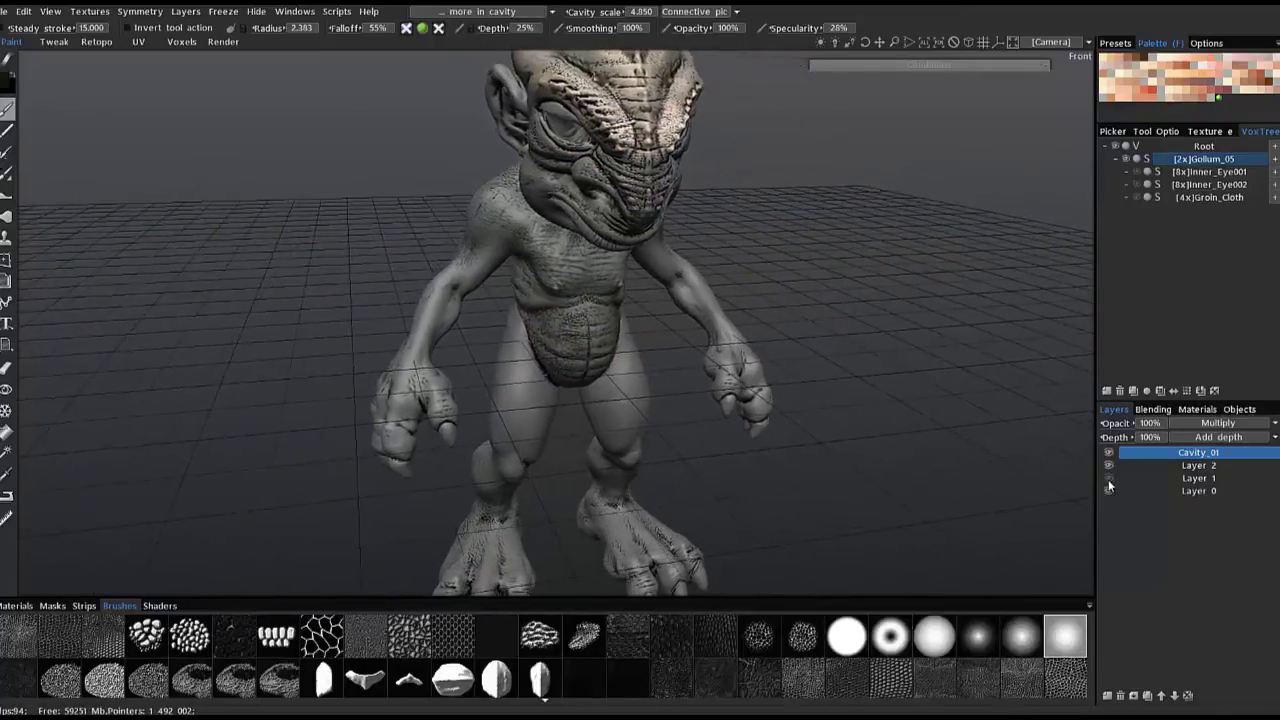
click(1108, 478)
Add a new layer directly above Layer 1 and rename it Mask.
click(1186, 479)
drag(790, 385, 622, 363)
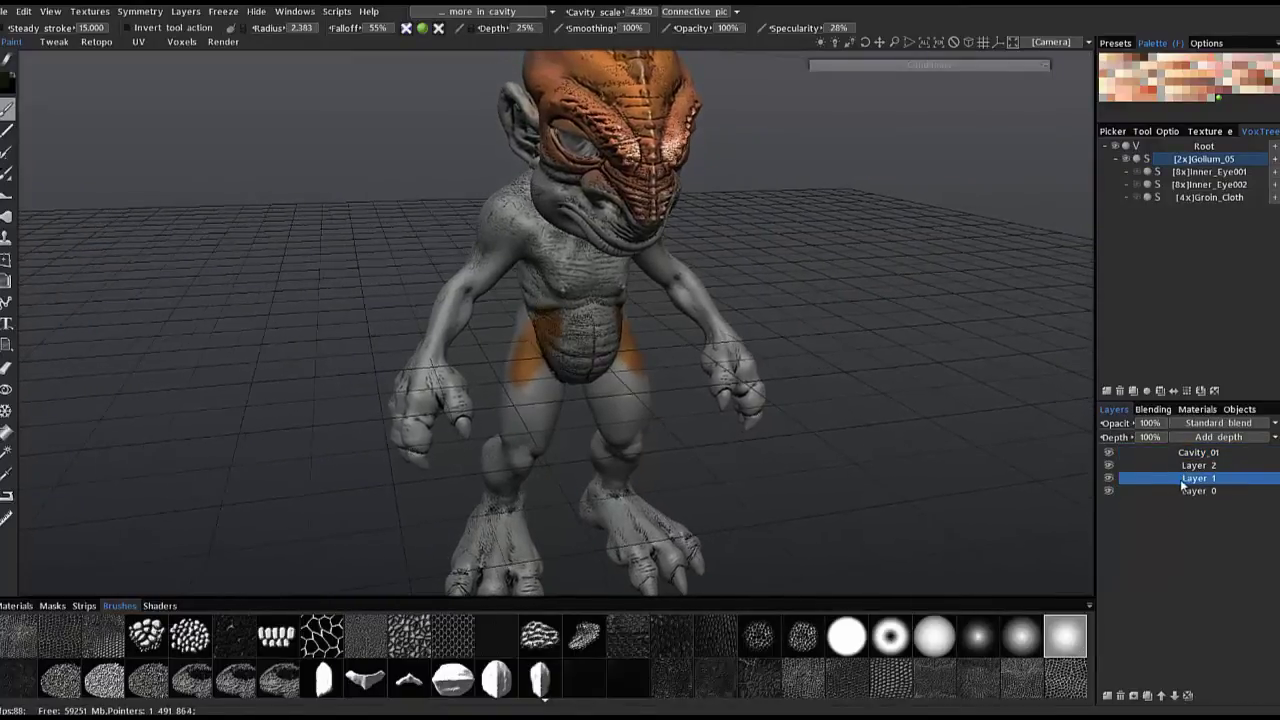
drag(1174, 430, 1101, 574)
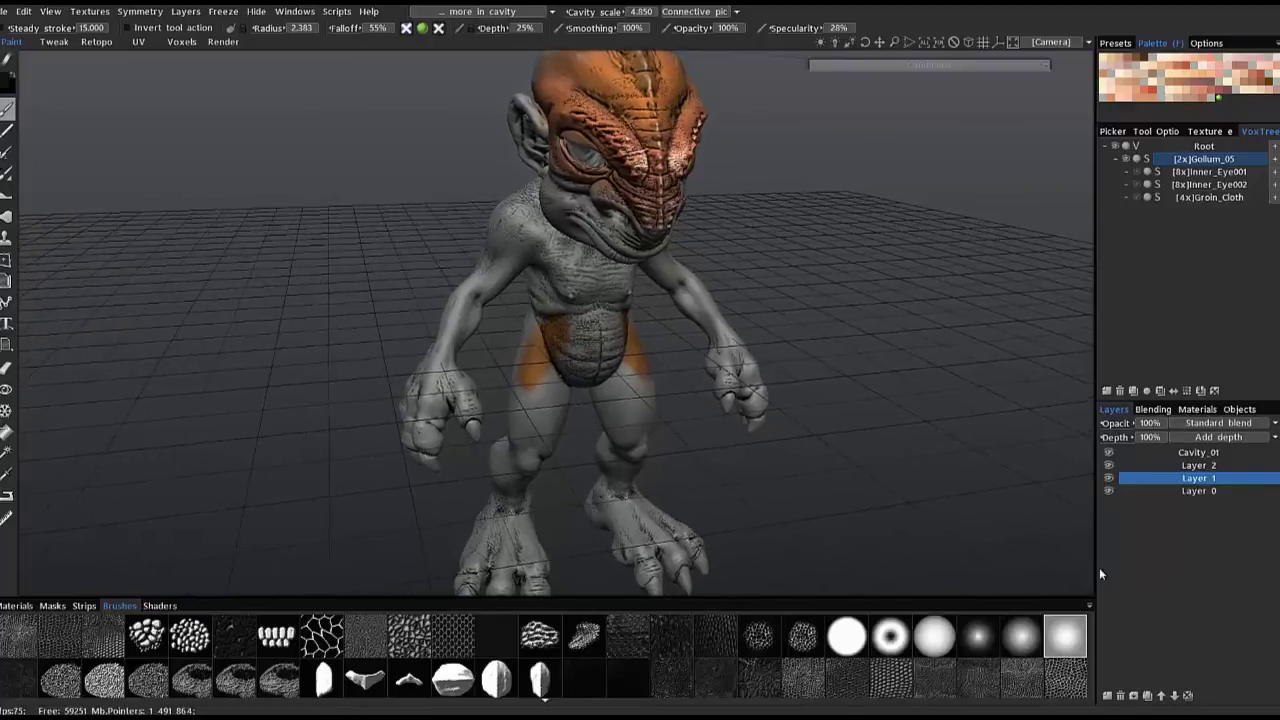
click(1107, 695)
double_click(1258, 480)
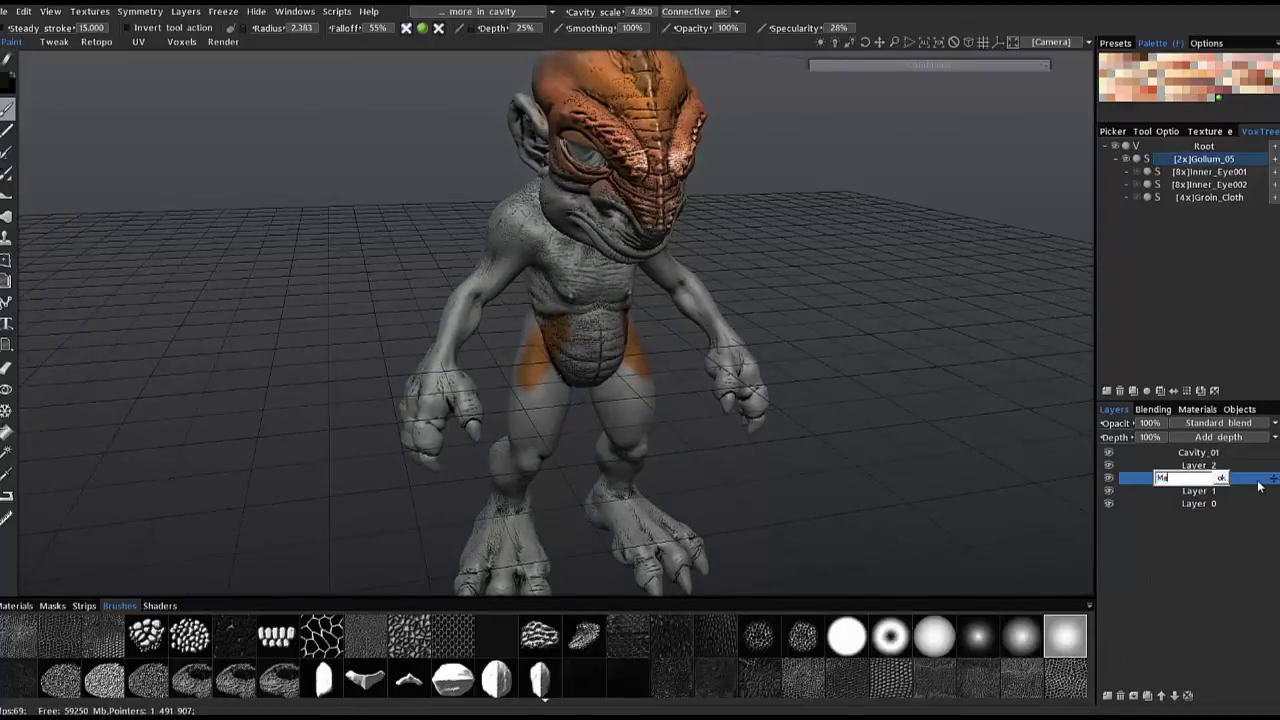
text(Mask)
key(Return)
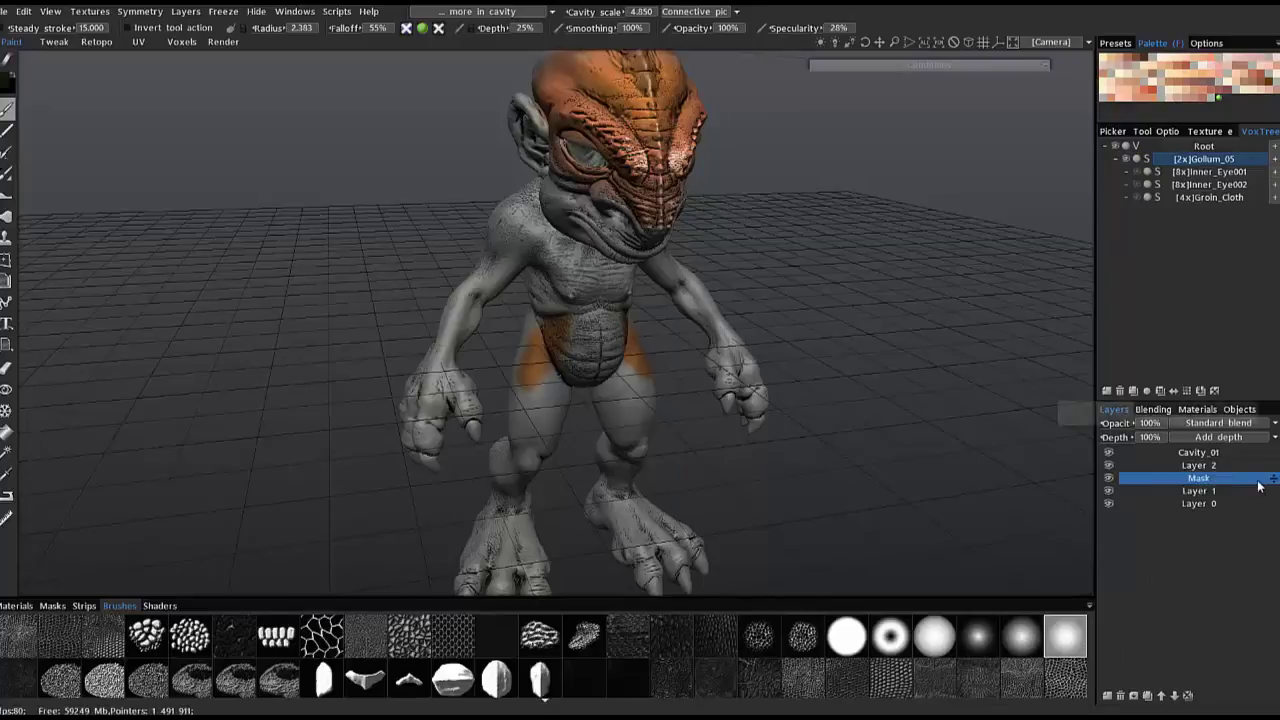
Move the Mask layer above Layer 2, directly below Cavity_01, and select Mask together with Layer 2.
mouse_move(1273, 479)
mouse_down()
mouse_move(1269, 450)
mouse_move(1270, 463)
mouse_up()
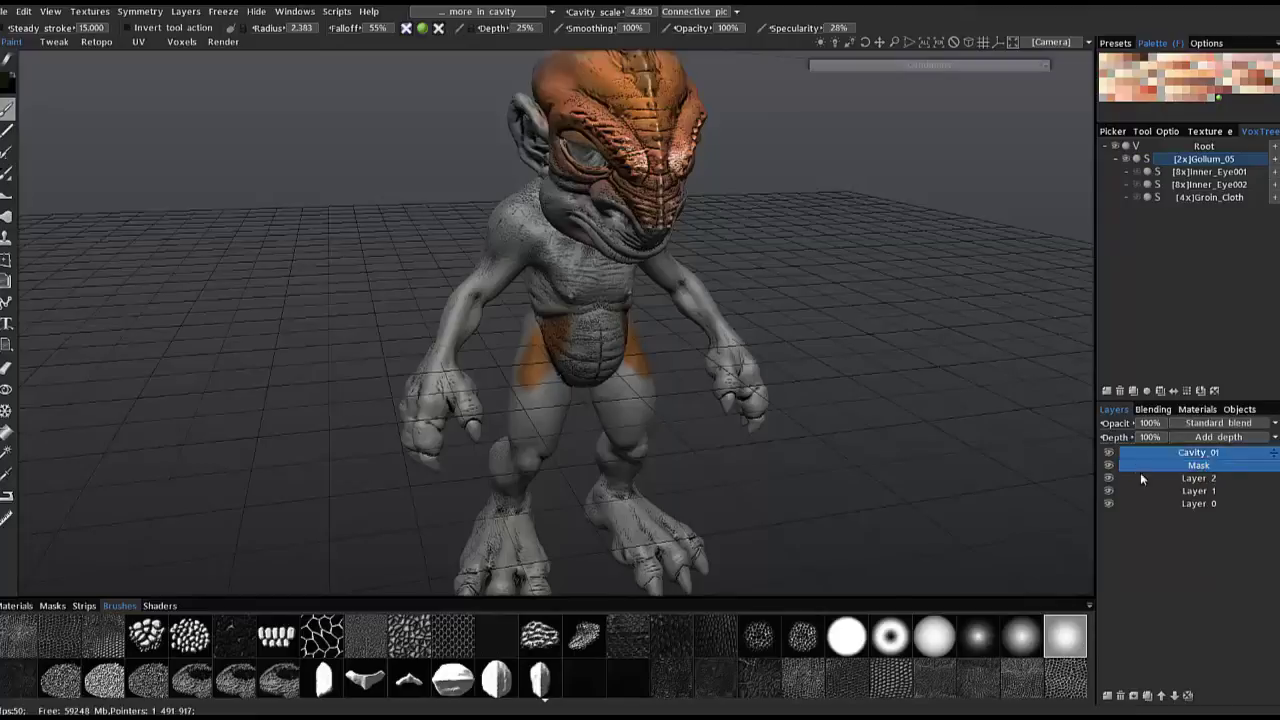
click(1190, 467)
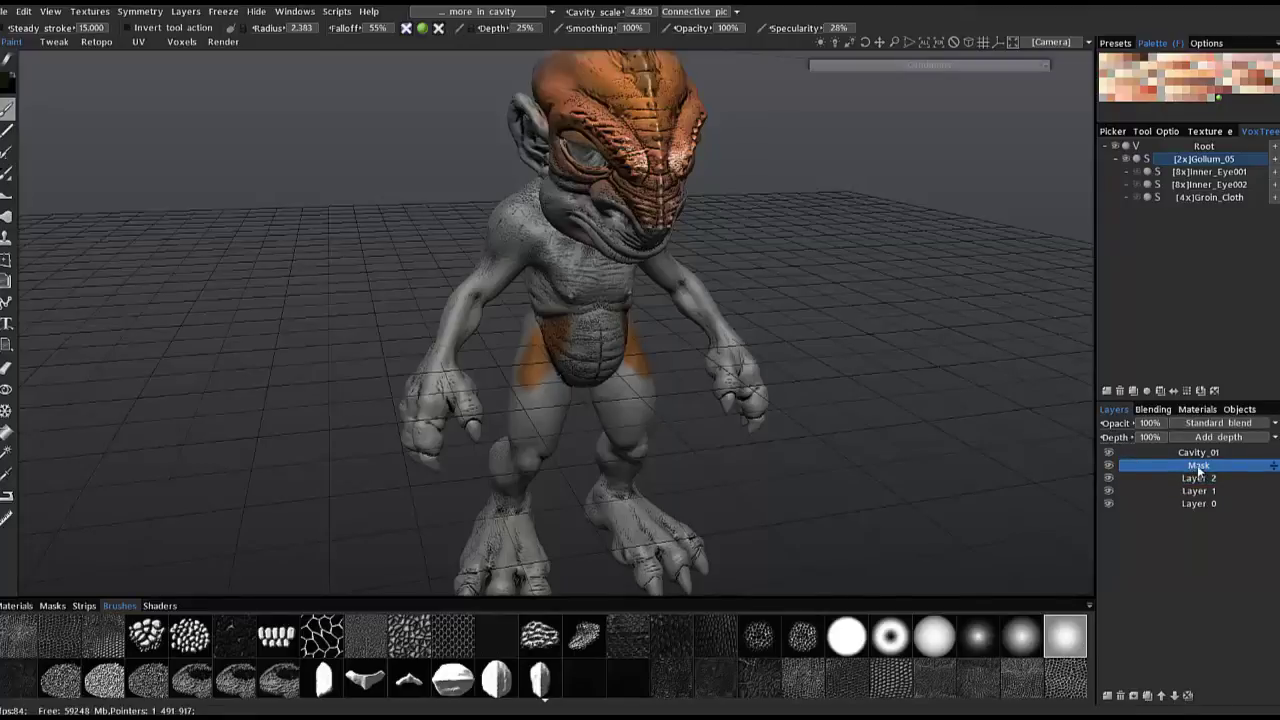
shift+click(1196, 479)
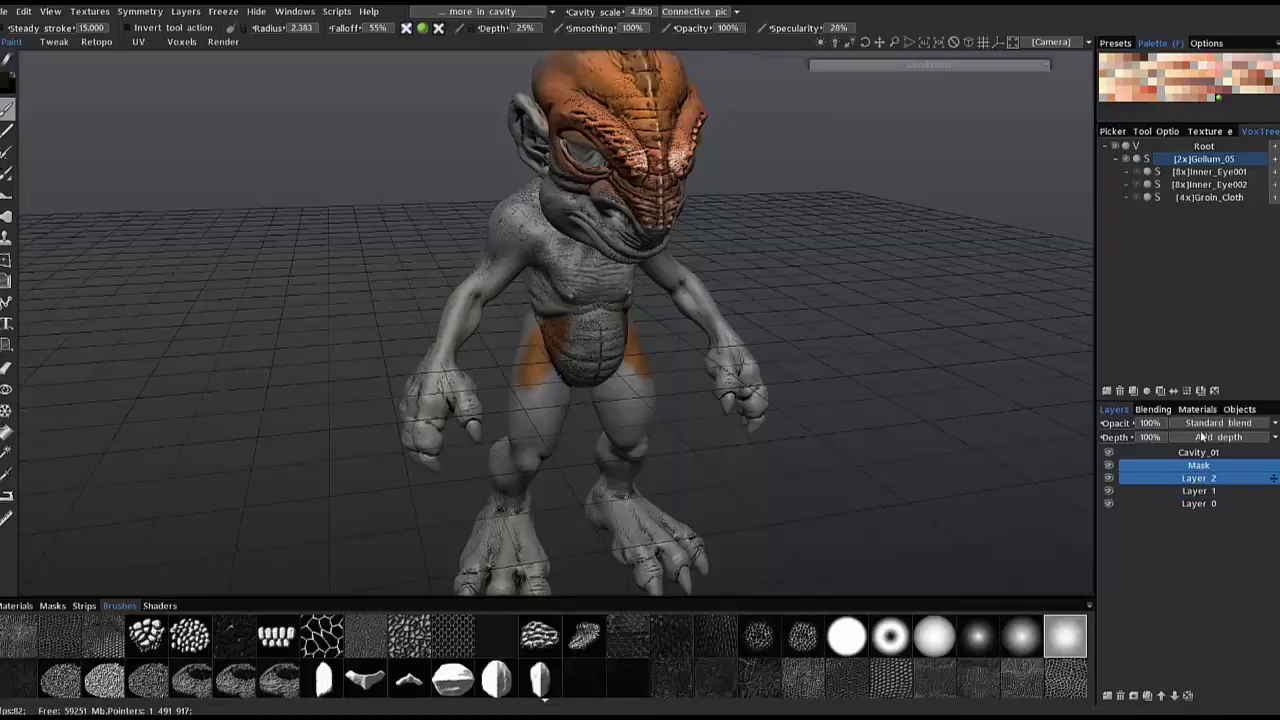
Link Layer 1 to the Mask layer in its blending settings so that Mask controls where Layer 1 shows.
click(1197, 493)
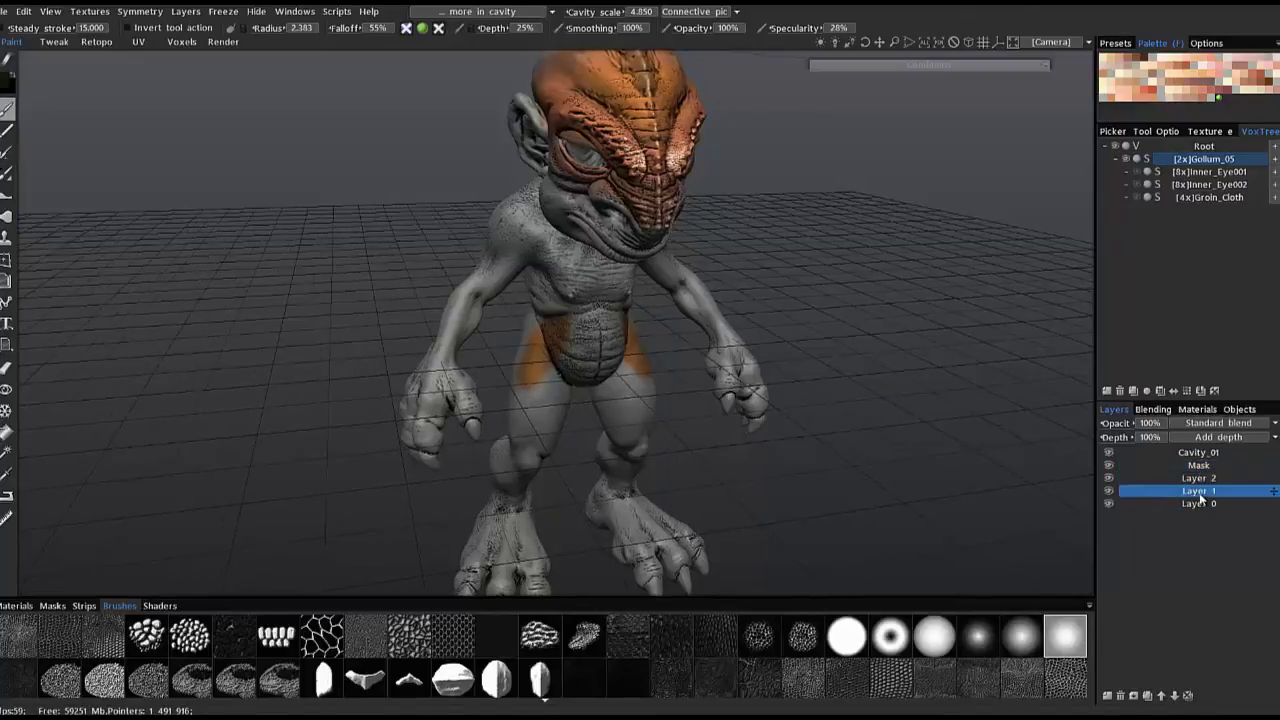
click(1153, 410)
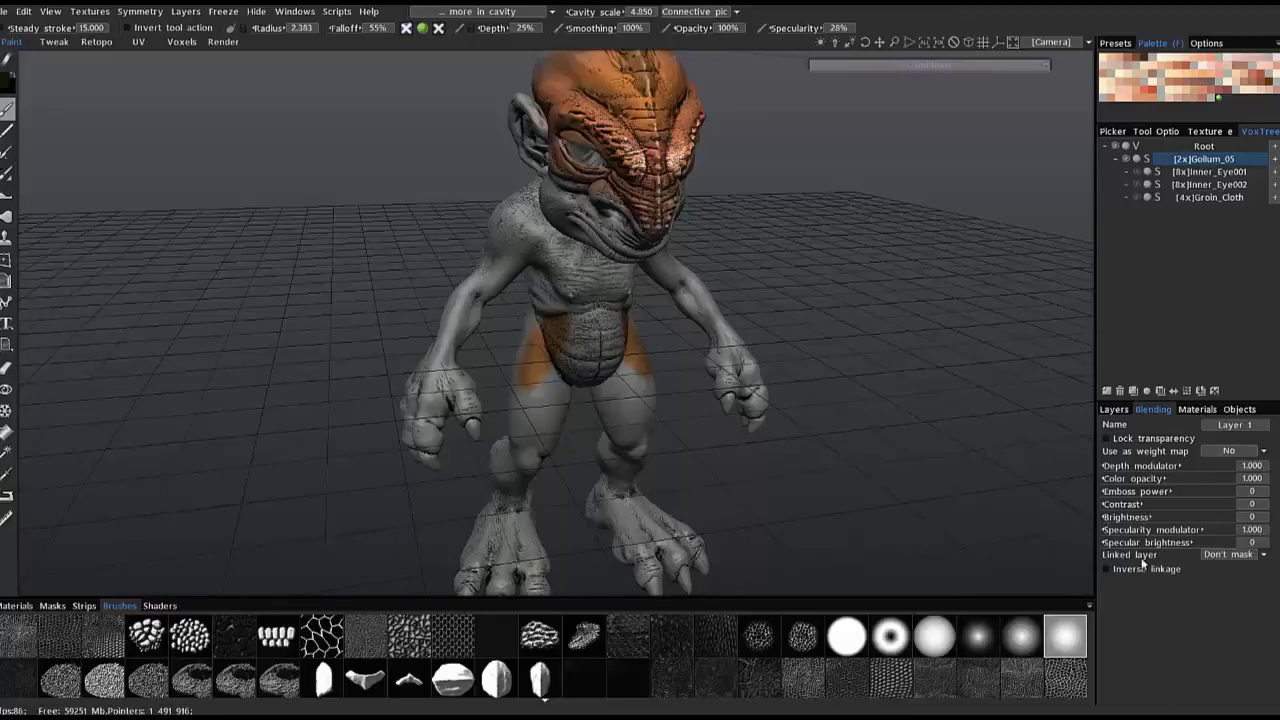
click(1219, 558)
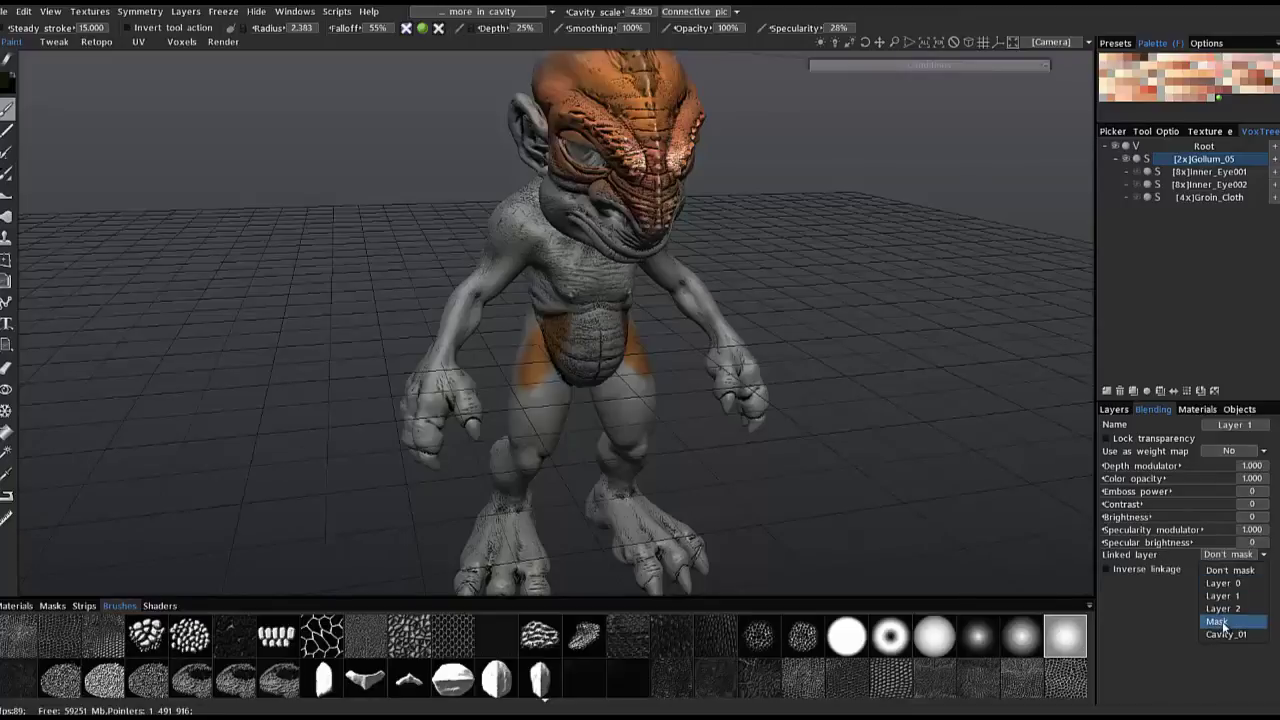
click(1214, 621)
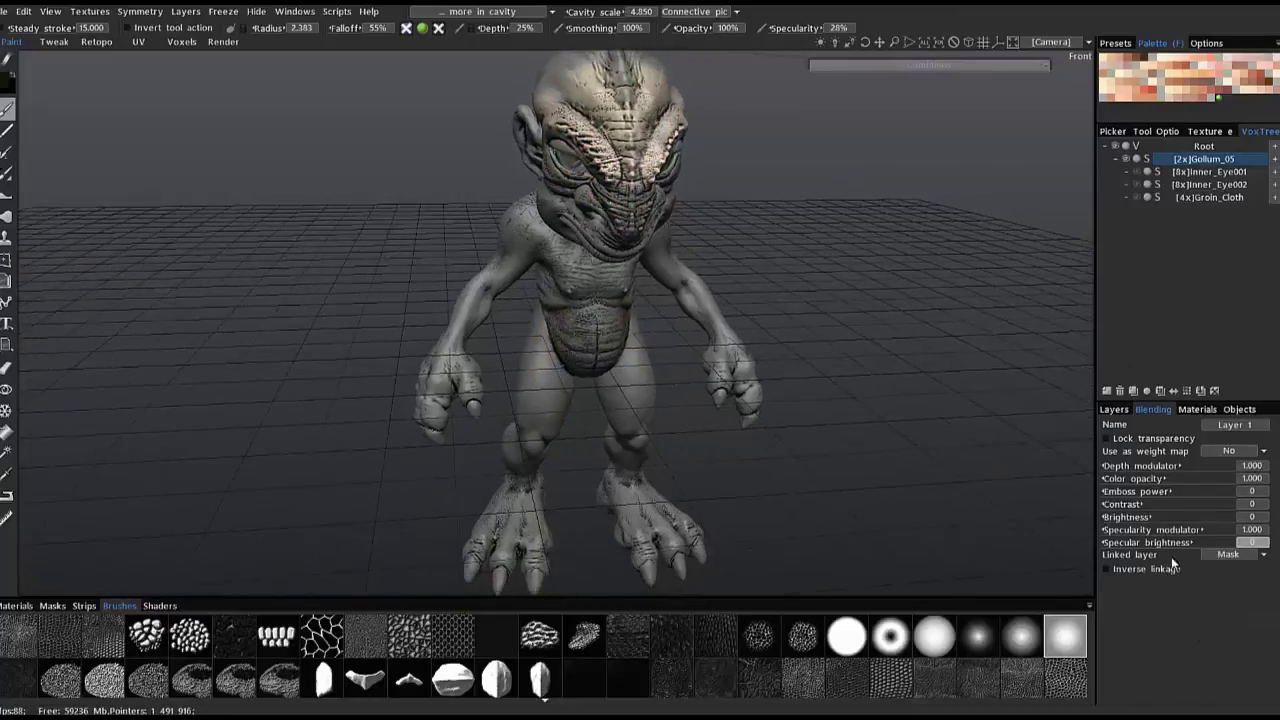
drag(1095, 447, 1040, 487)
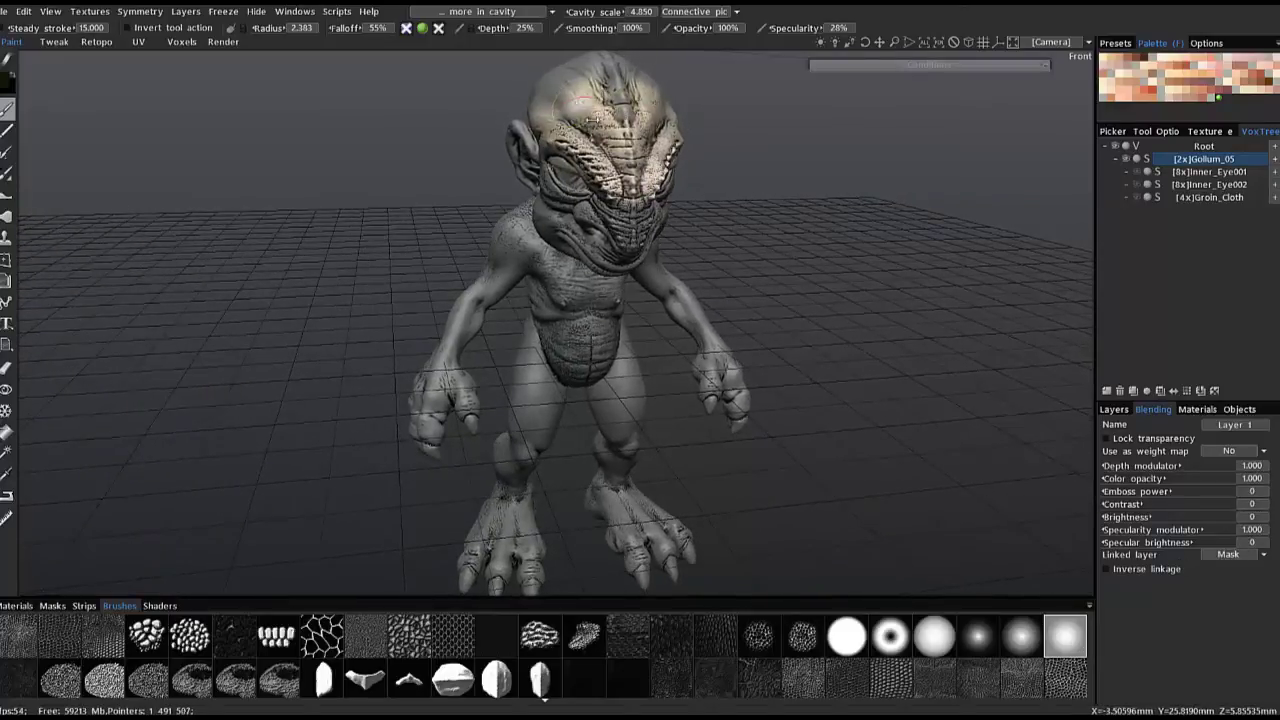
Turn on inverse linkage for Layer 1's link to the Mask layer so the orange paint shows wherever Mask is unpainted.
mouse_move(582, 103)
alt+mouse_down()
mouse_move(588, 131)
mouse_move(580, 100)
mouse_move(590, 108)
alt+mouse_up()
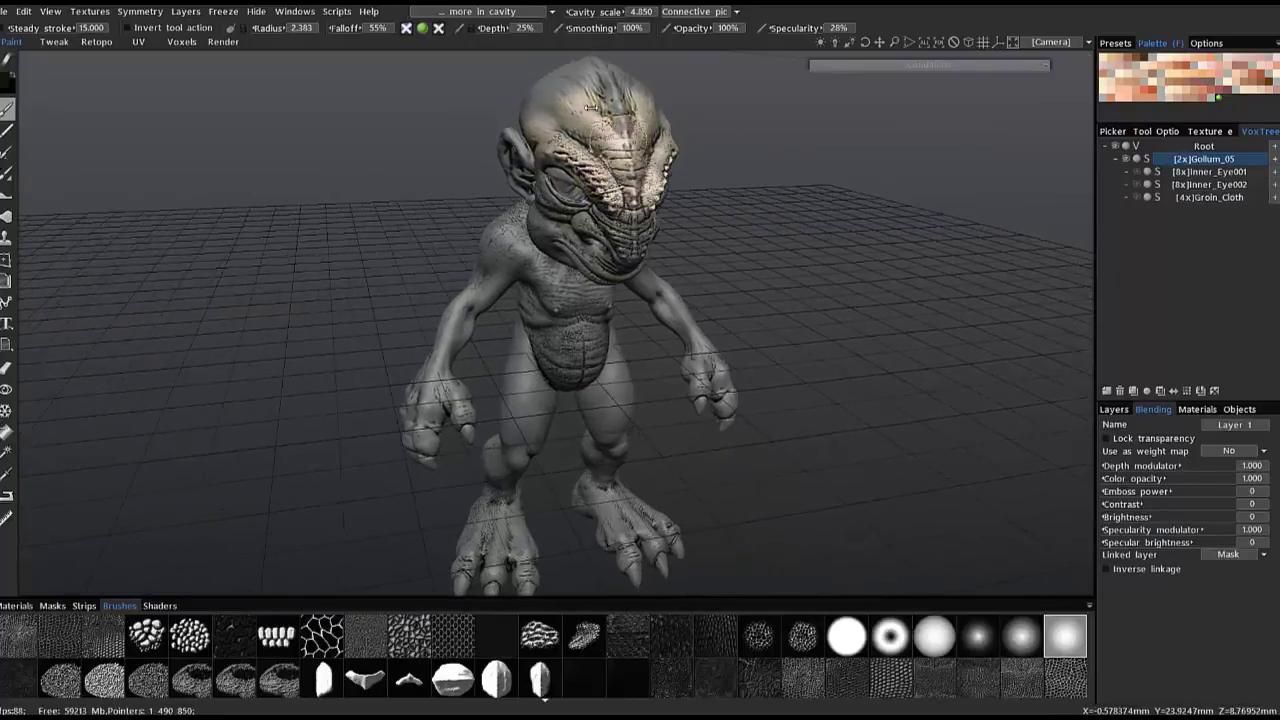
click(1107, 570)
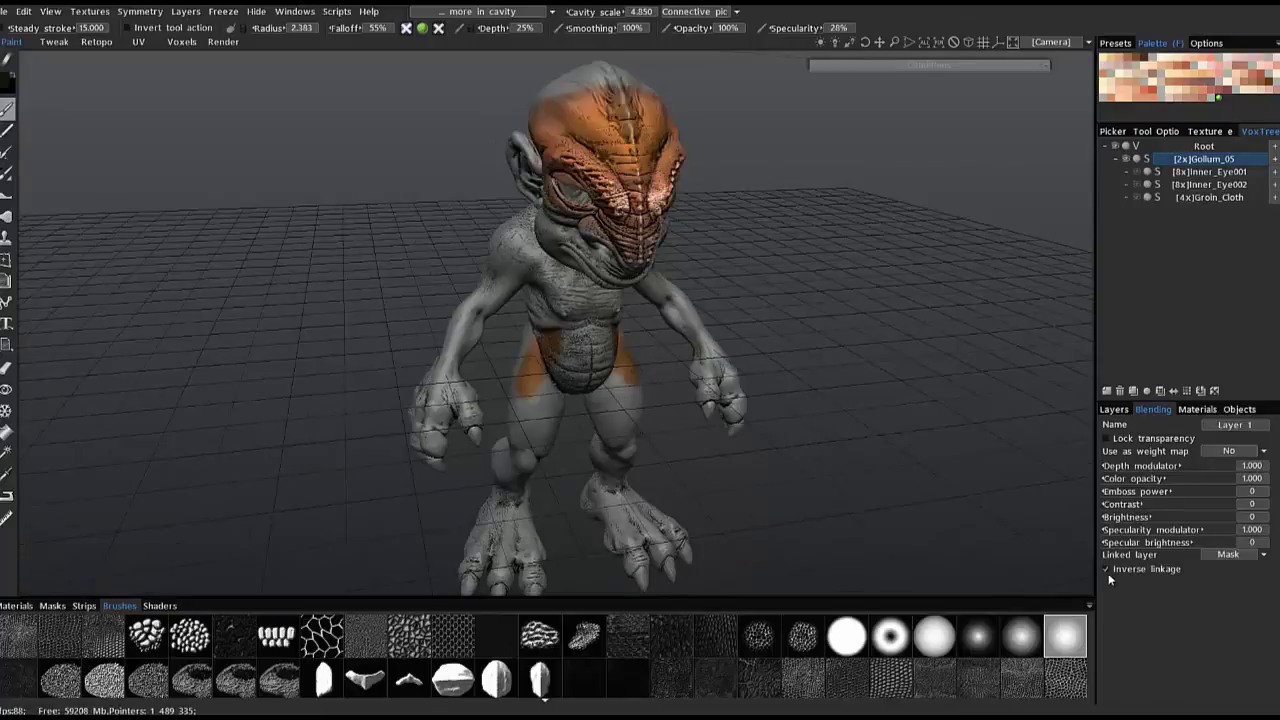
alt+drag(796, 295, 832, 306)
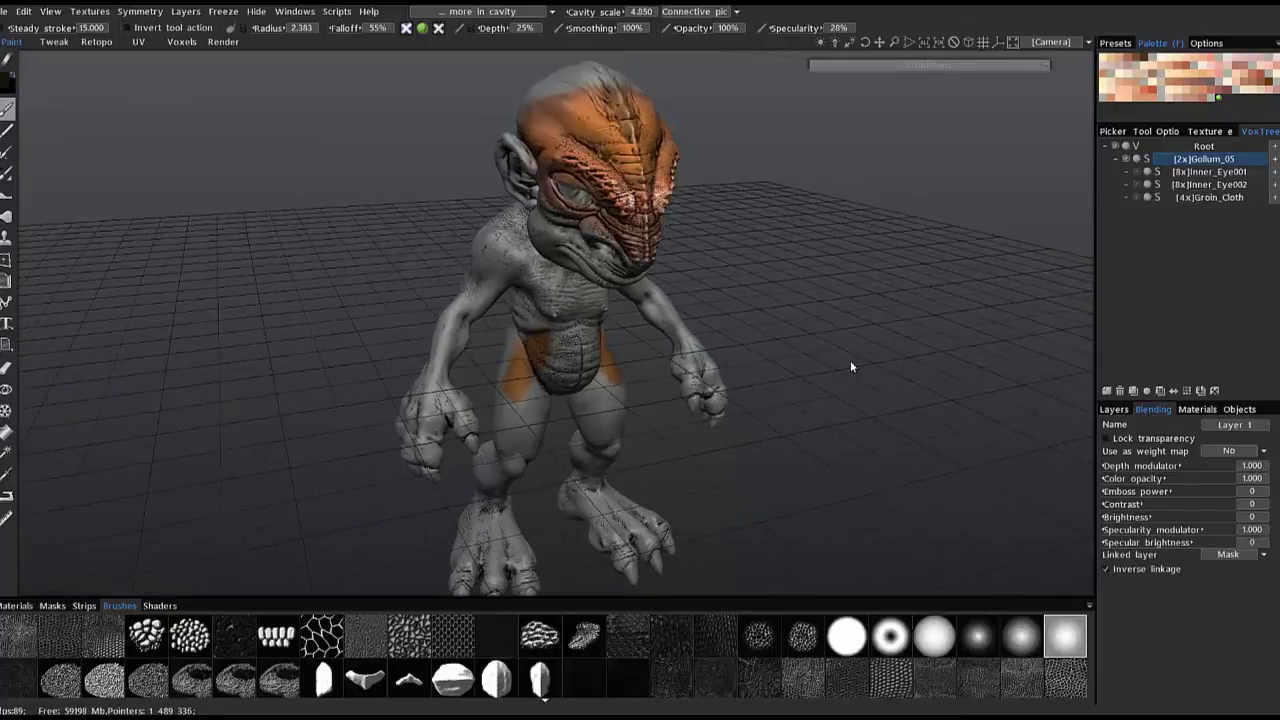
alt+drag(851, 366, 892, 367)
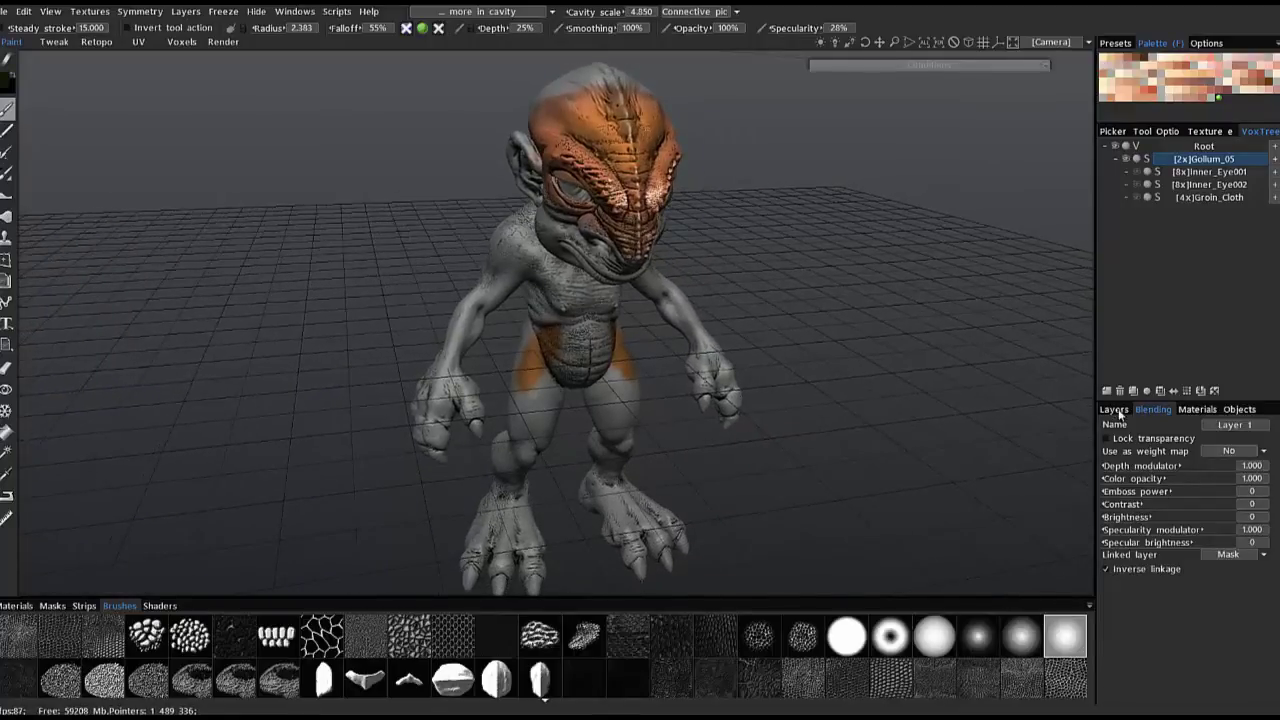
Select only the Mask layer and lower its opacity to 7%.
click(1117, 410)
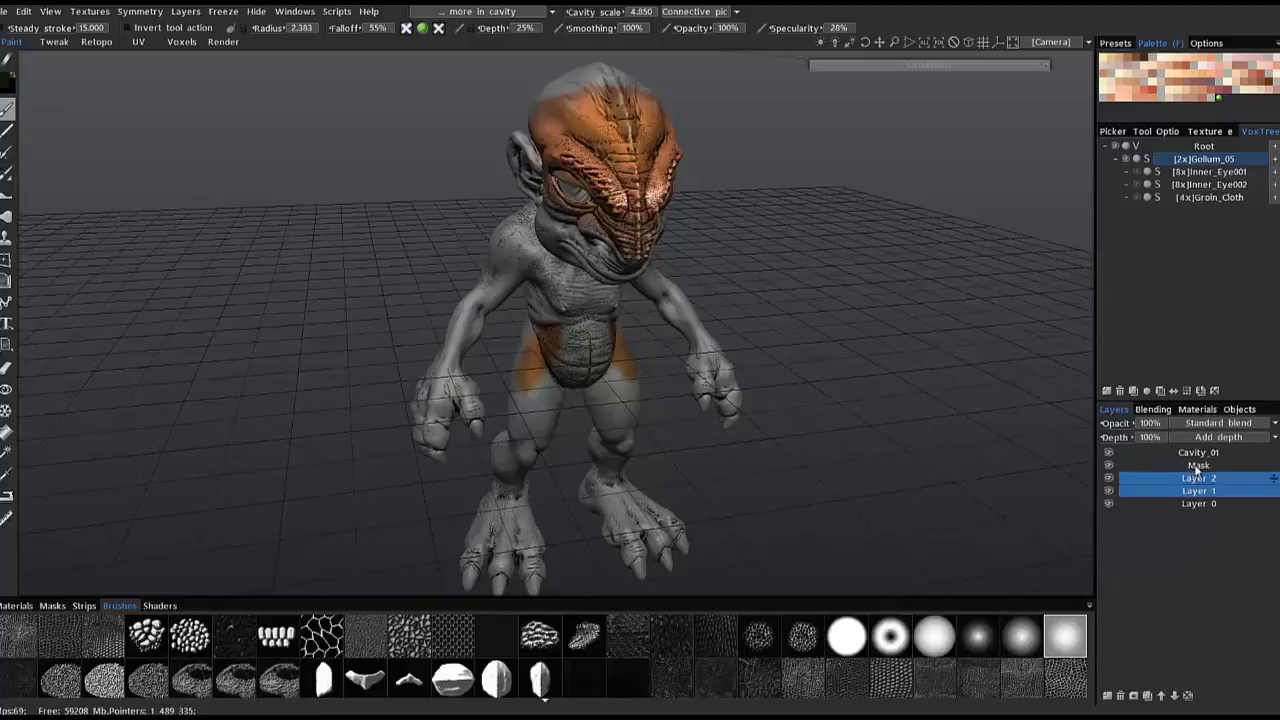
click(1190, 467)
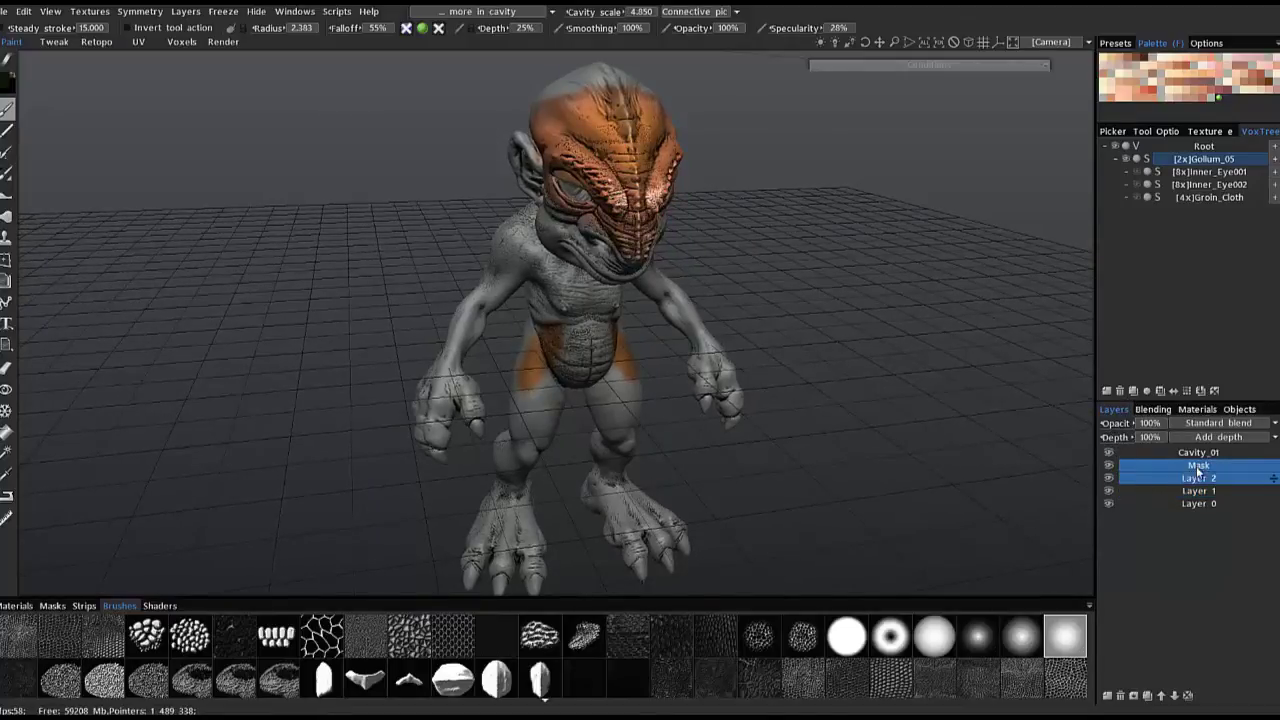
drag(1095, 426, 998, 428)
alt+drag(554, 364, 471, 324)
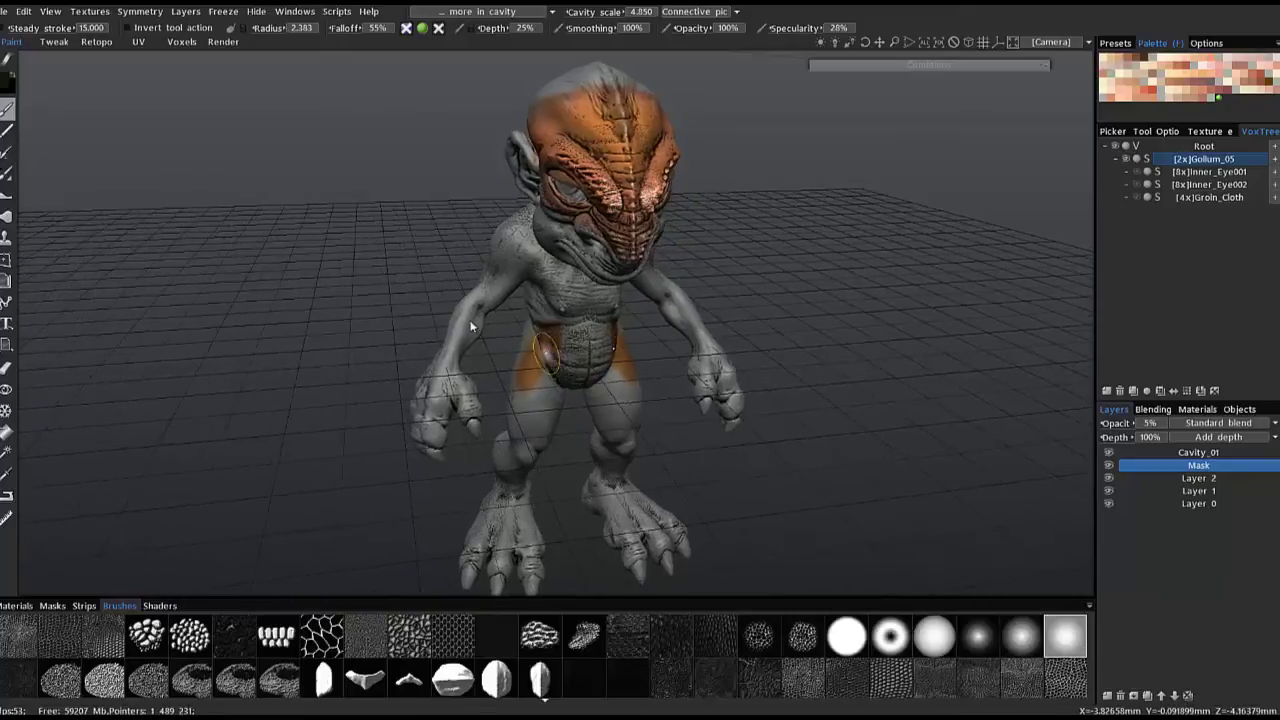
alt+right_drag(471, 324, 508, 371)
alt+drag(508, 371, 533, 341)
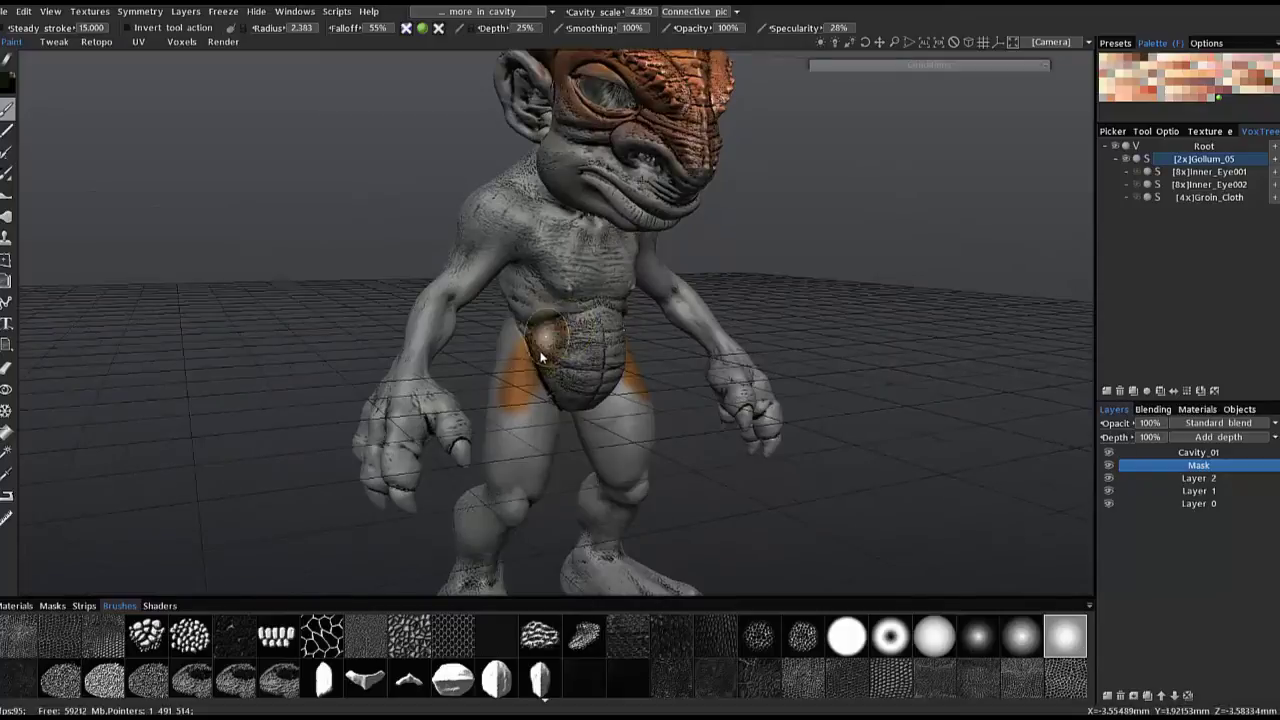
Set the brush condition to Pressure not dependent on color and paint on the Mask layer over the orange hips to mask them out.
click(495, 12)
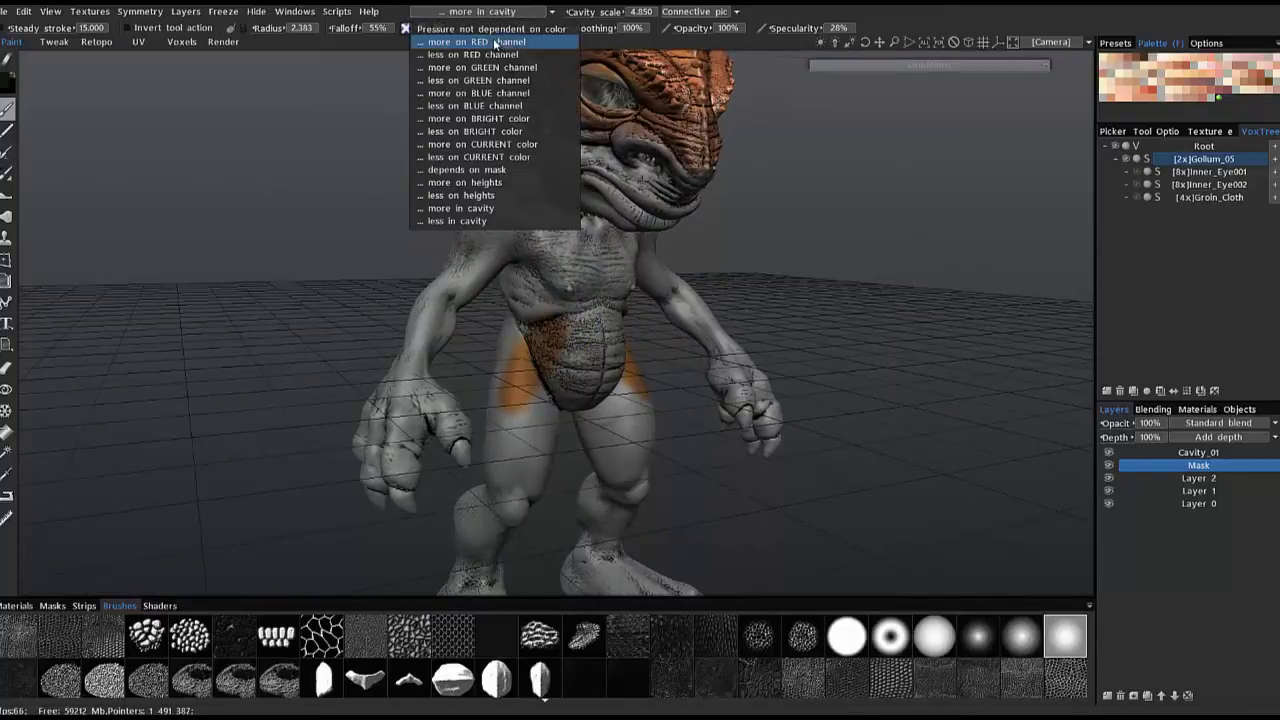
click(492, 29)
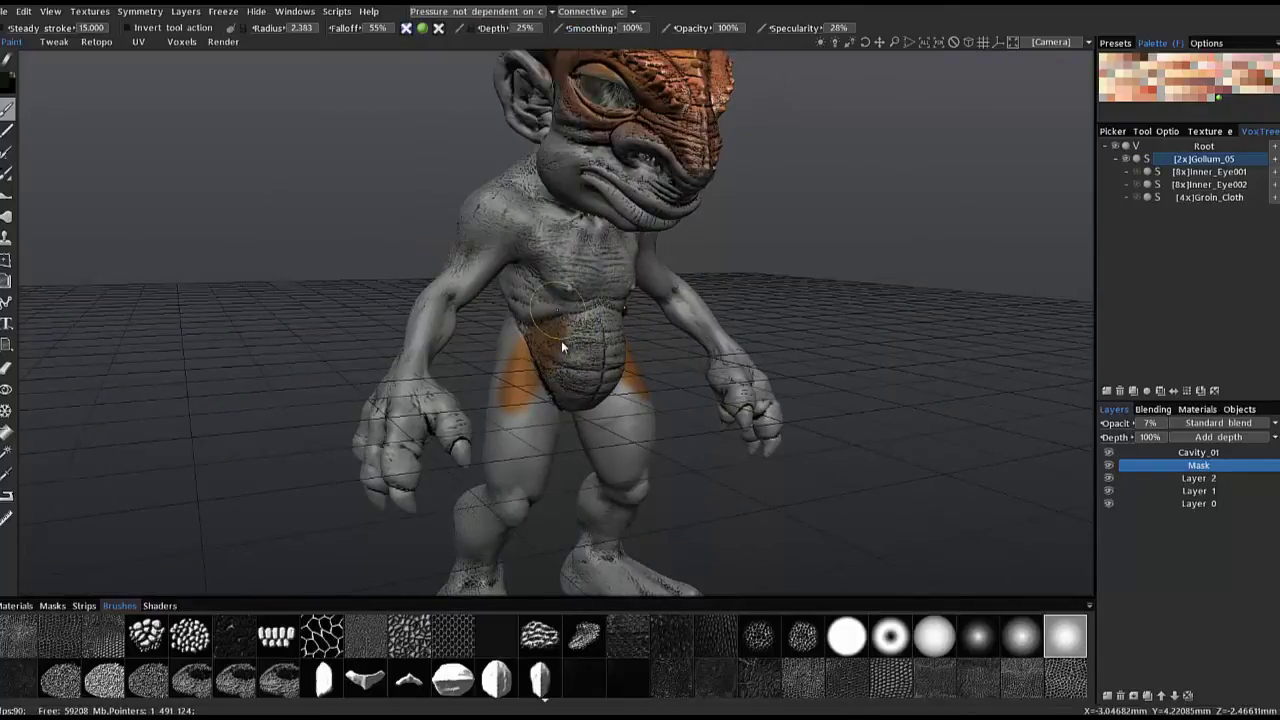
mouse_move(521, 414)
mouse_down()
mouse_move(514, 373)
mouse_move(546, 362)
mouse_move(532, 333)
mouse_move(521, 397)
mouse_move(540, 394)
mouse_move(502, 346)
mouse_move(609, 409)
mouse_move(658, 396)
mouse_move(876, 482)
mouse_up()
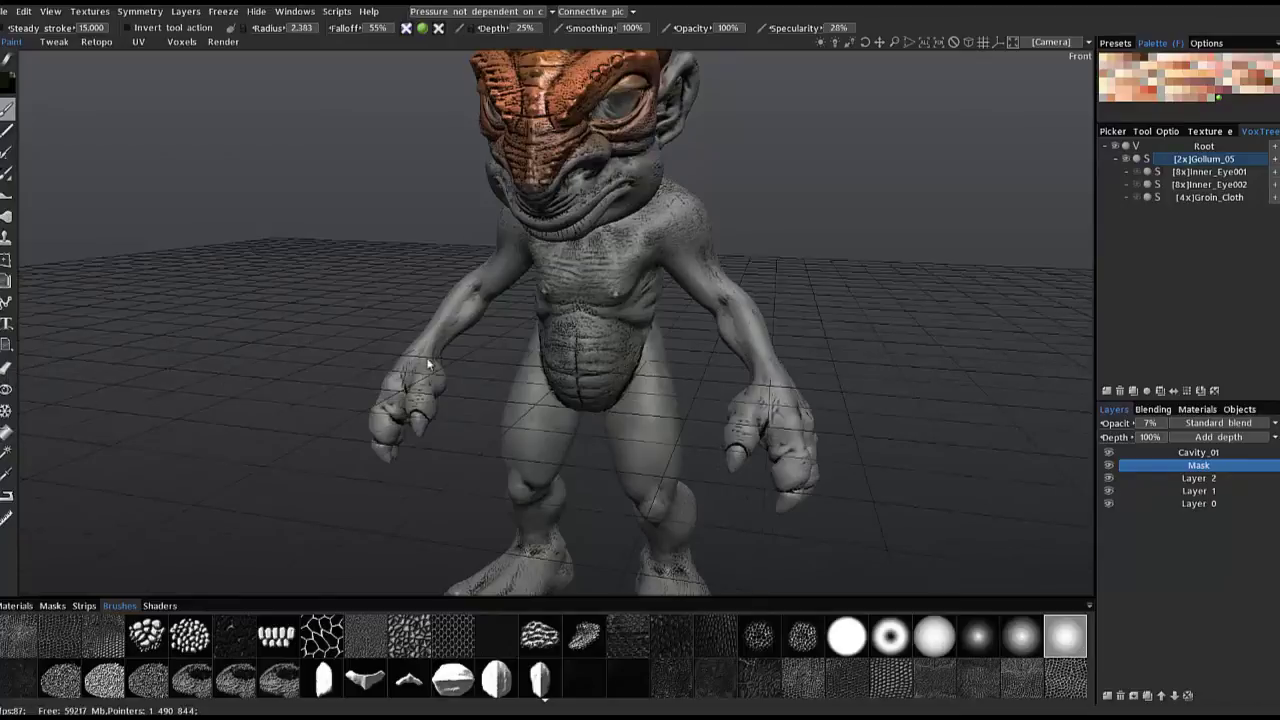
mouse_move(614, 320)
alt+mouse_down()
mouse_move(609, 293)
mouse_move(552, 381)
mouse_move(575, 425)
alt+mouse_up()
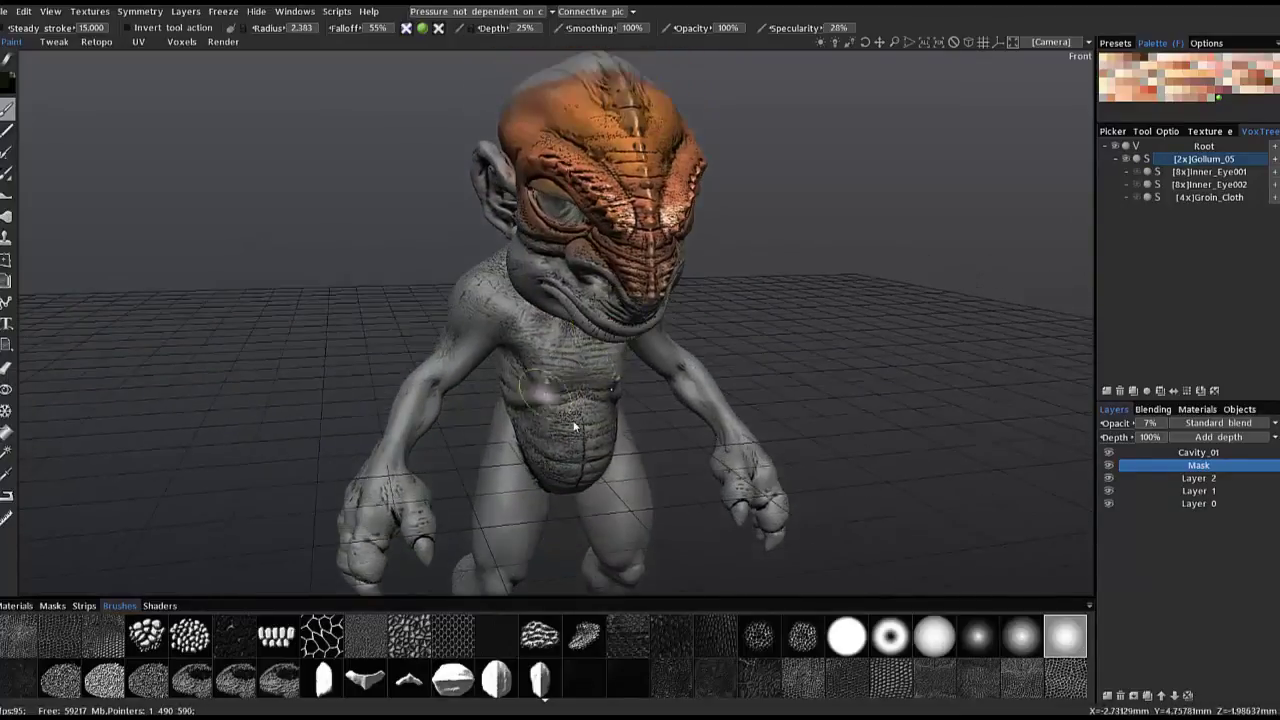
alt+drag(468, 372, 531, 408)
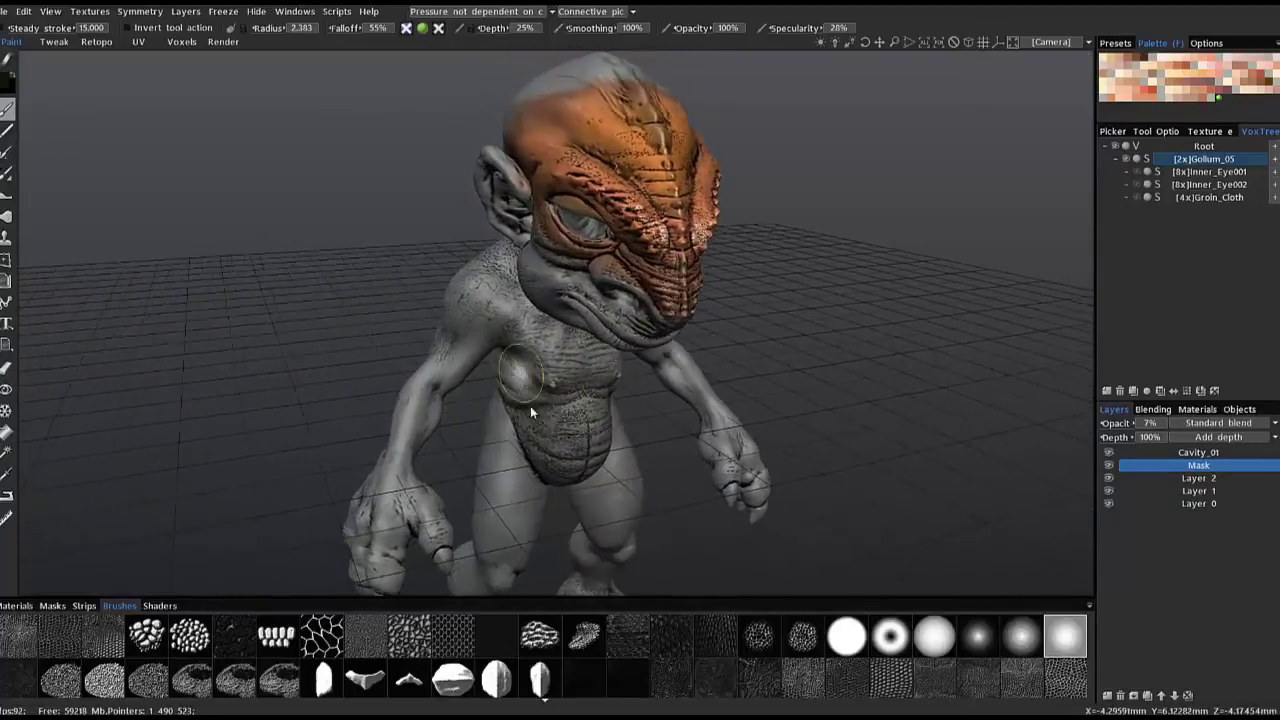
Paint on the Mask layer around the side of the creature's head near the ear to mask out the orange there.
right_drag(530, 406, 554, 130)
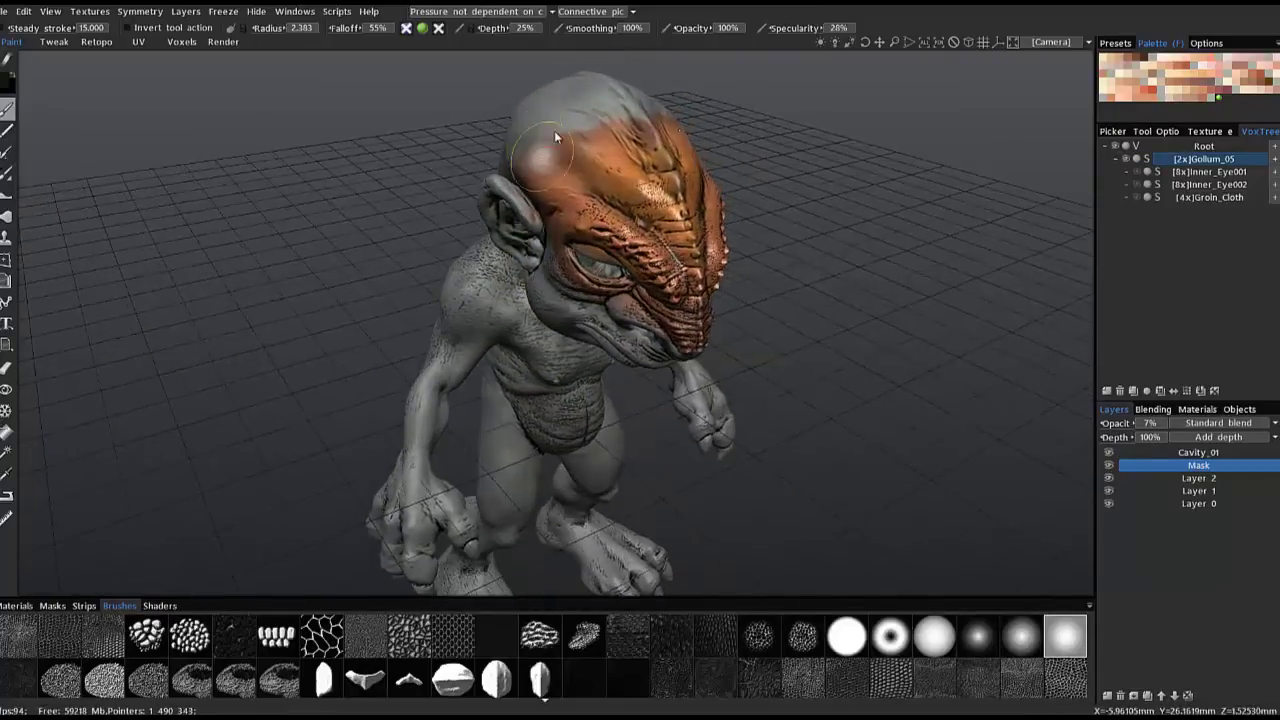
mouse_move(554, 130)
mouse_down()
mouse_move(606, 125)
mouse_move(557, 135)
mouse_move(506, 186)
mouse_move(538, 202)
mouse_up()
drag(474, 165, 465, 134)
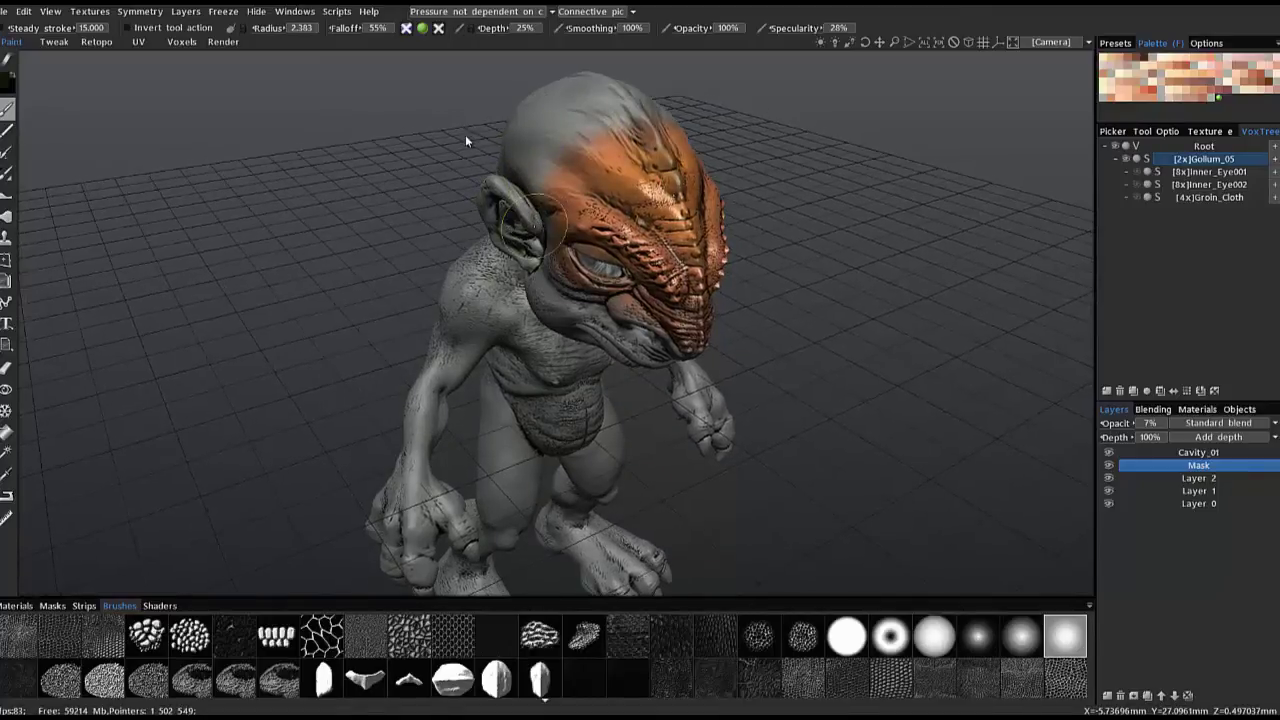
mouse_move(547, 90)
mouse_down()
mouse_move(575, 150)
mouse_move(592, 145)
mouse_move(574, 143)
mouse_move(558, 222)
mouse_move(536, 228)
mouse_move(592, 295)
mouse_move(551, 275)
mouse_move(689, 342)
mouse_up()
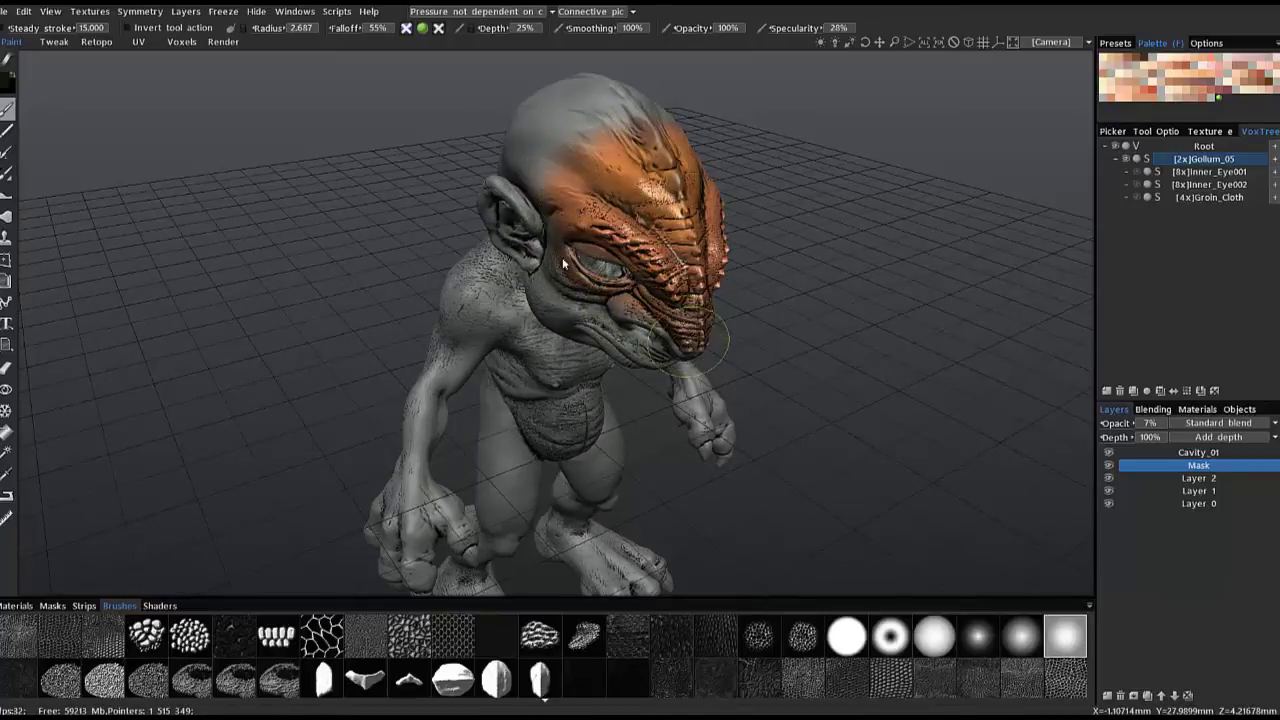
mouse_move(850, 385)
mouse_down()
mouse_move(783, 328)
mouse_move(815, 348)
mouse_move(1174, 430)
mouse_move(1155, 450)
mouse_move(894, 363)
mouse_move(915, 374)
mouse_up()
middle_drag(915, 375, 759, 366)
middle_drag(966, 432, 997, 461)
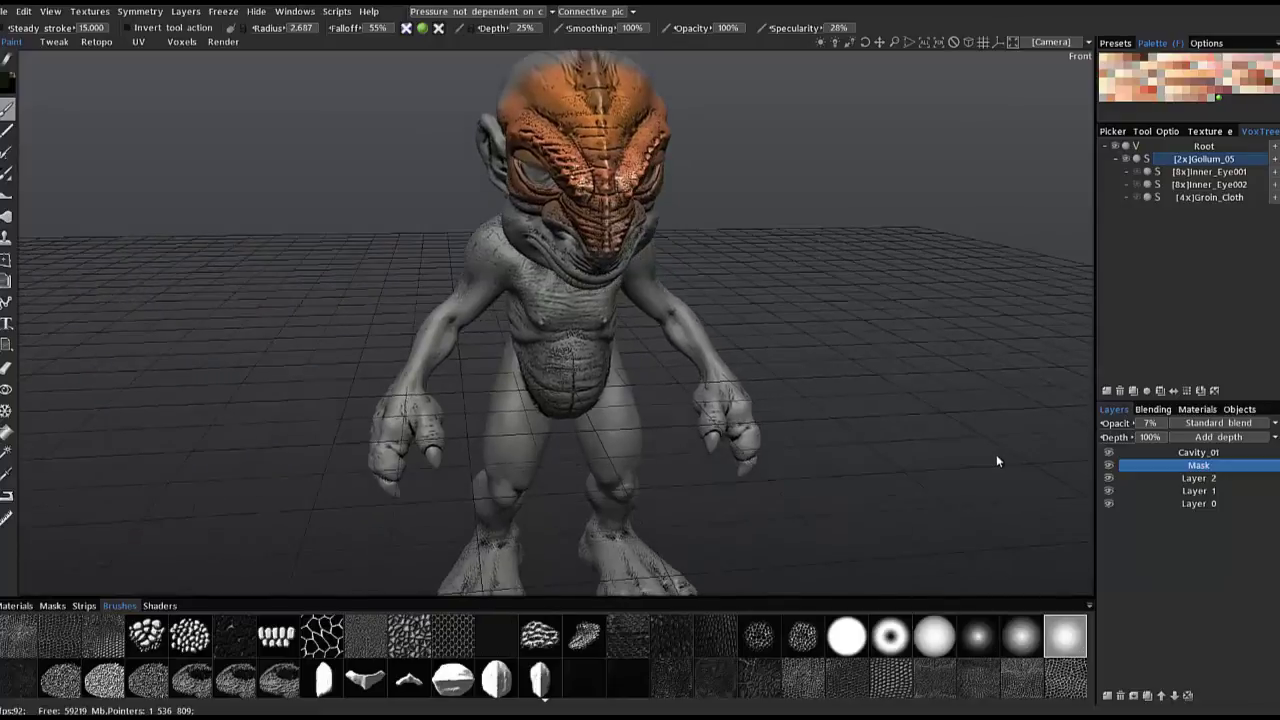
Select Layer 2, hide it to compare the head's coloring, and show it again.
drag(983, 461, 955, 455)
click(1120, 478)
click(1110, 479)
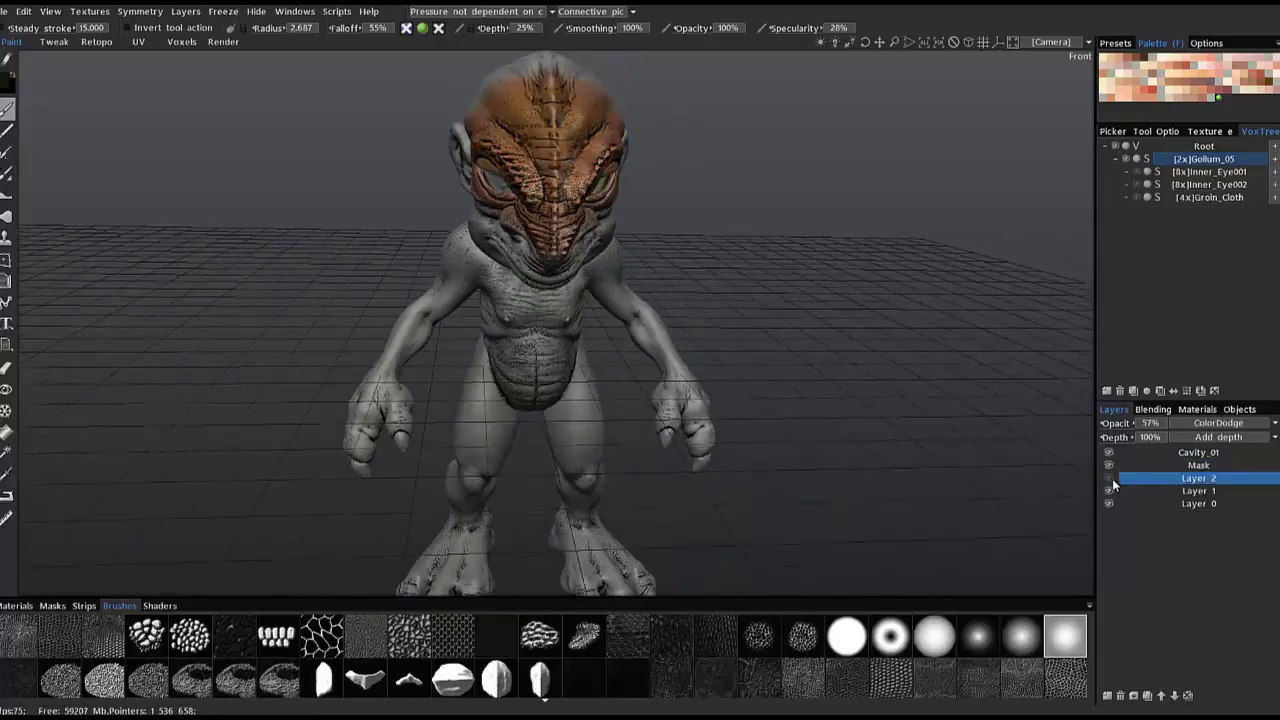
click(1111, 479)
In Layer 2's blending settings, set the contrast to 0.935 and the brightness to 112.
click(1157, 410)
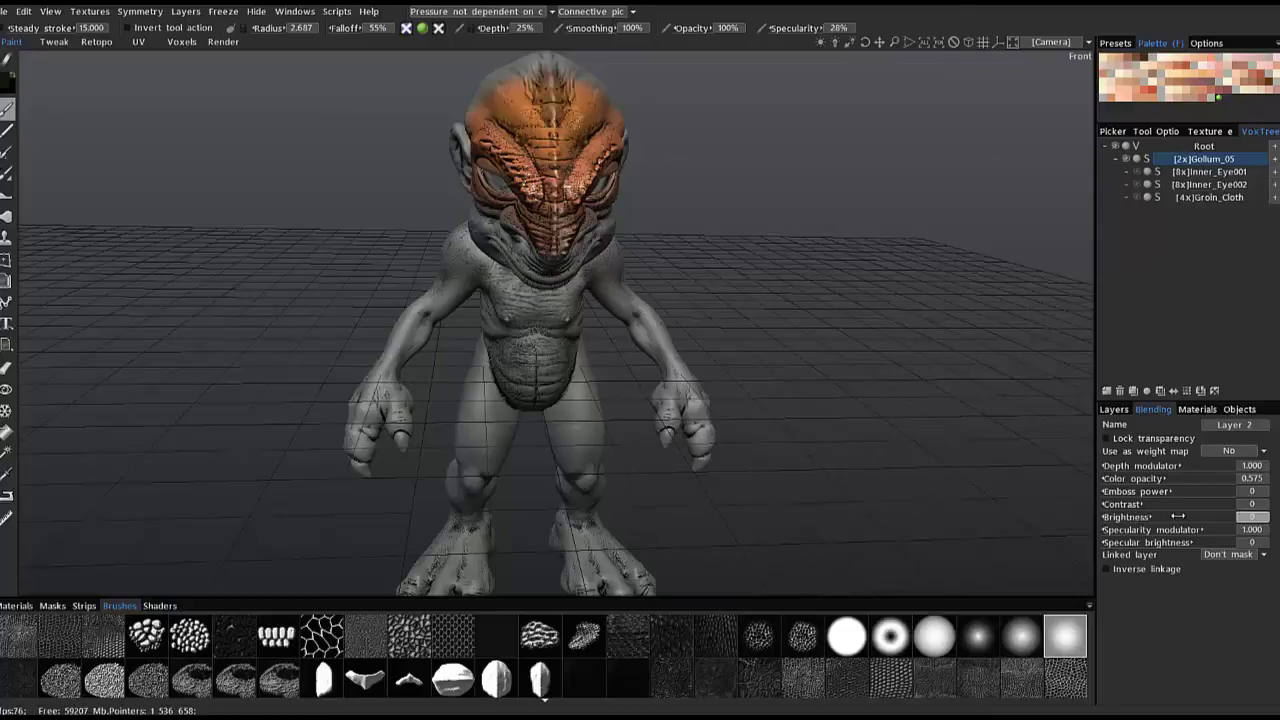
drag(1177, 516, 1180, 516)
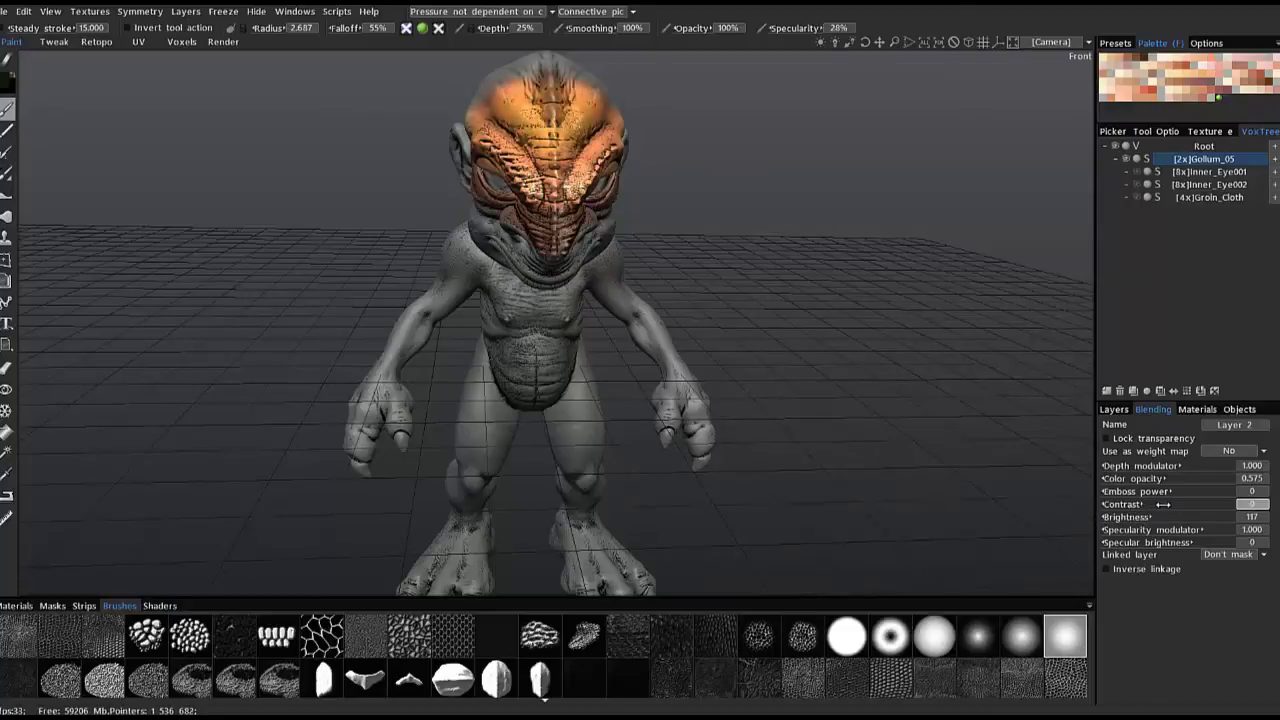
drag(1163, 505, 1167, 505)
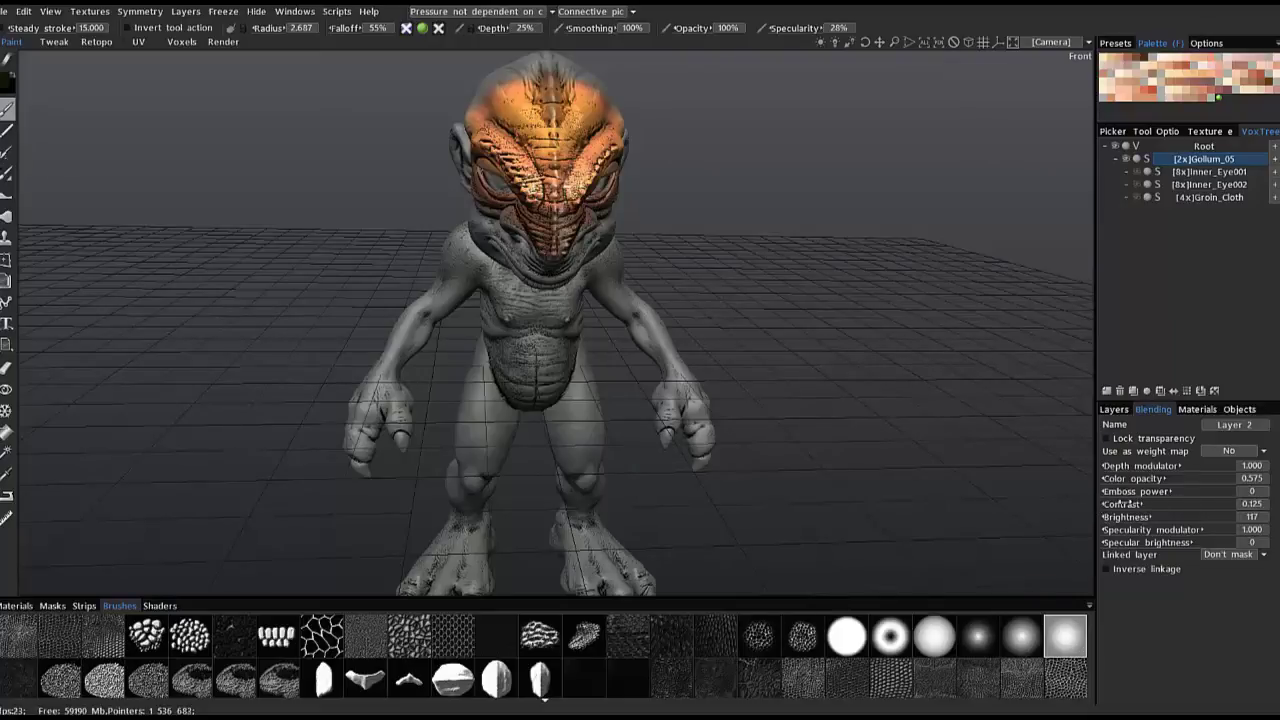
drag(1125, 503, 1211, 498)
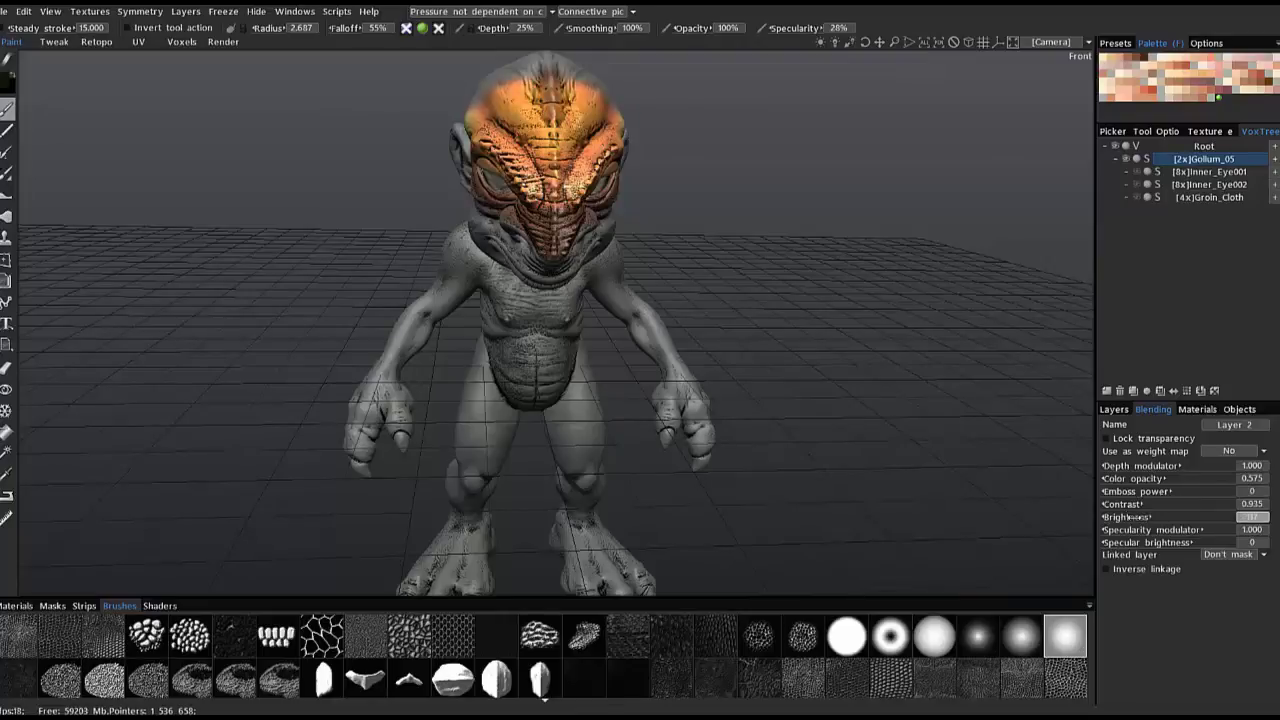
drag(1137, 517, 1142, 516)
Set Layer 2's specularity modulator to 1.840 and its specular brightness to -79.050, checking the shine on the face.
drag(1177, 530, 1019, 528)
drag(1130, 530, 1166, 530)
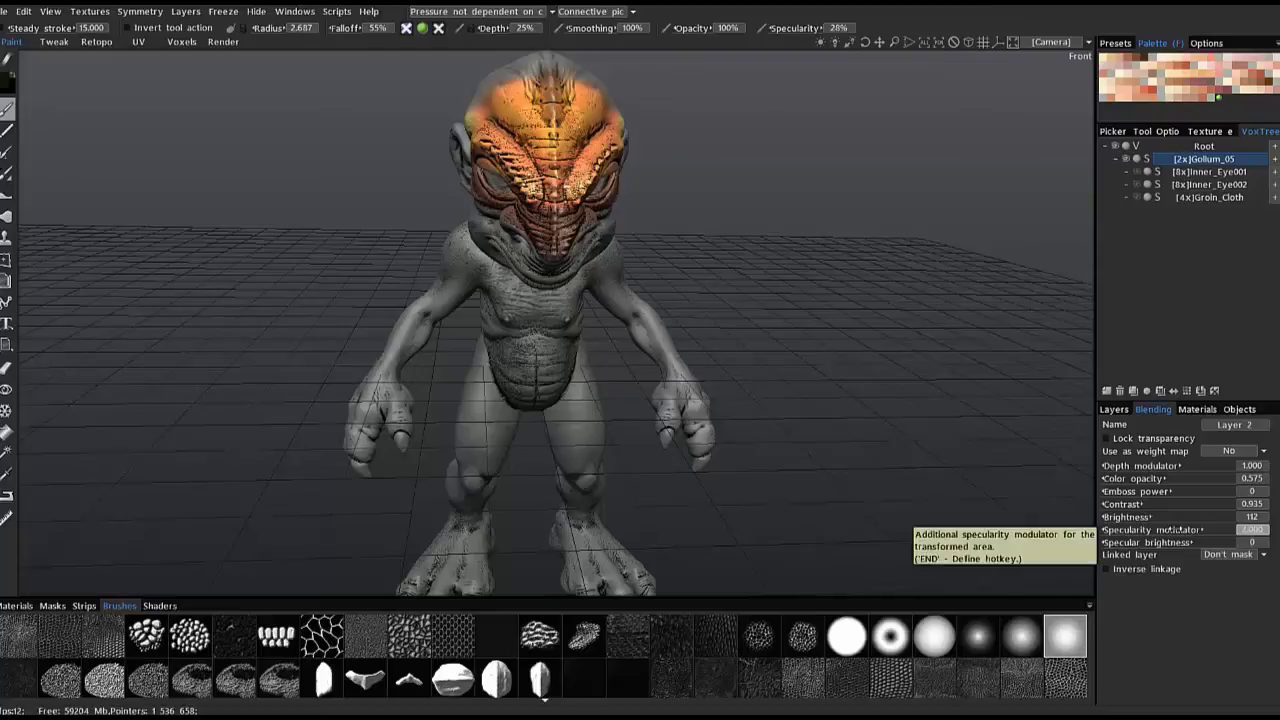
drag(1164, 530, 1158, 530)
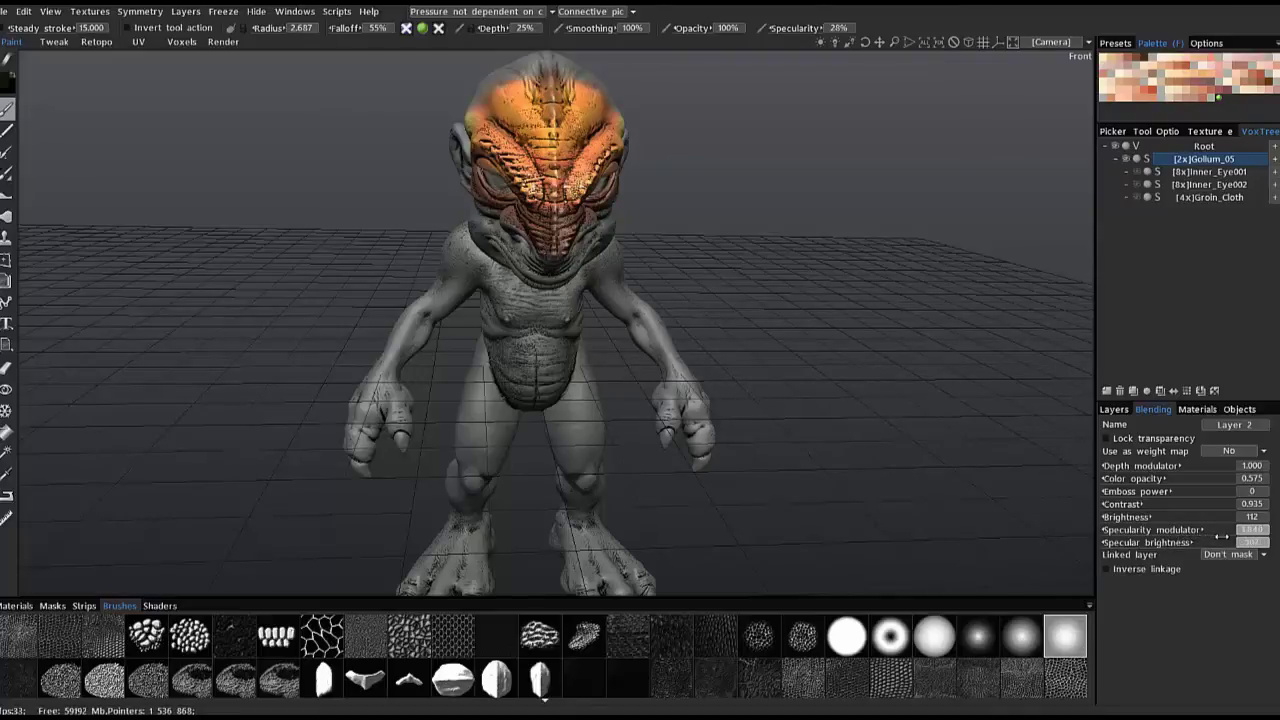
right_drag(962, 362, 908, 232)
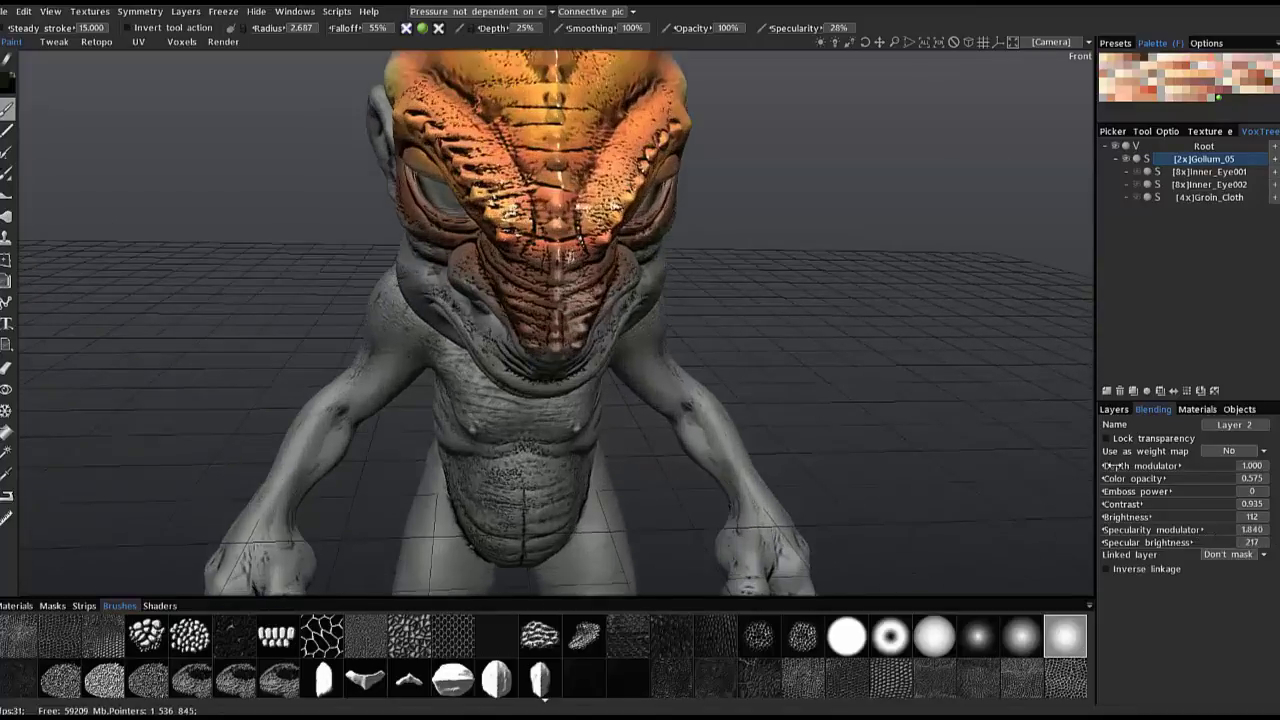
drag(908, 232, 1000, 280)
drag(1062, 494, 1066, 518)
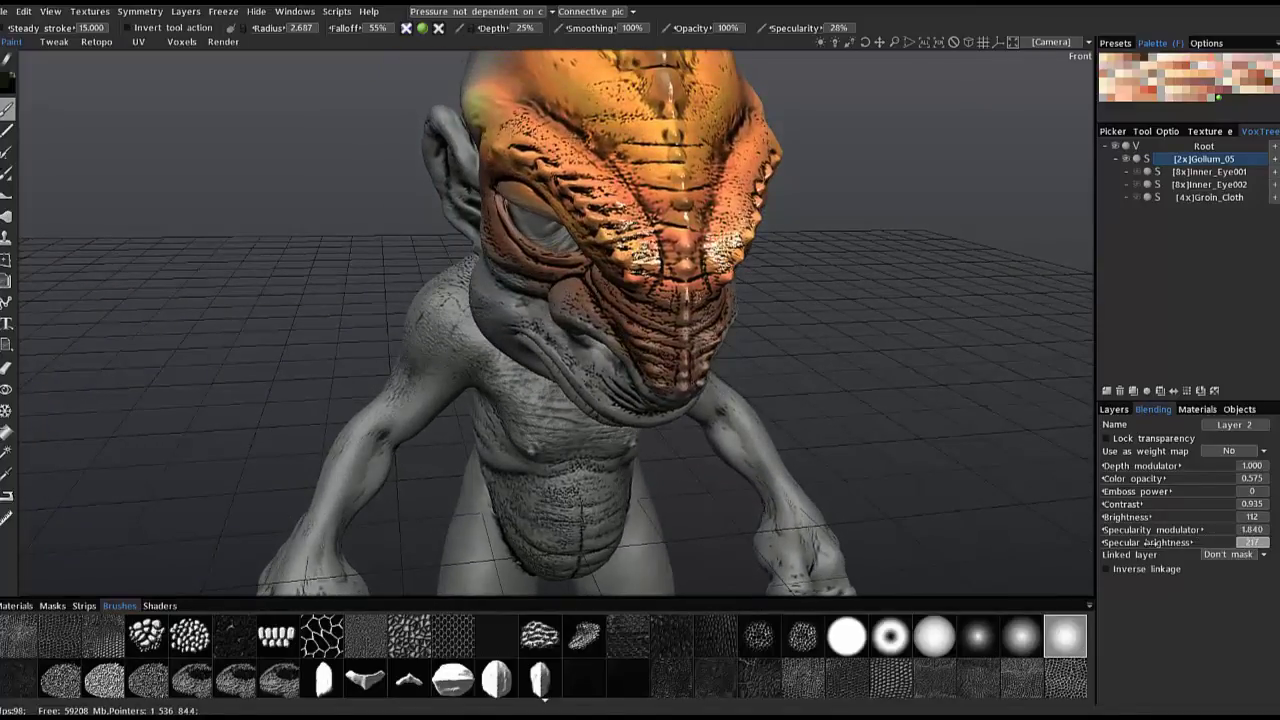
drag(1084, 541, 1076, 540)
drag(974, 391, 1030, 440)
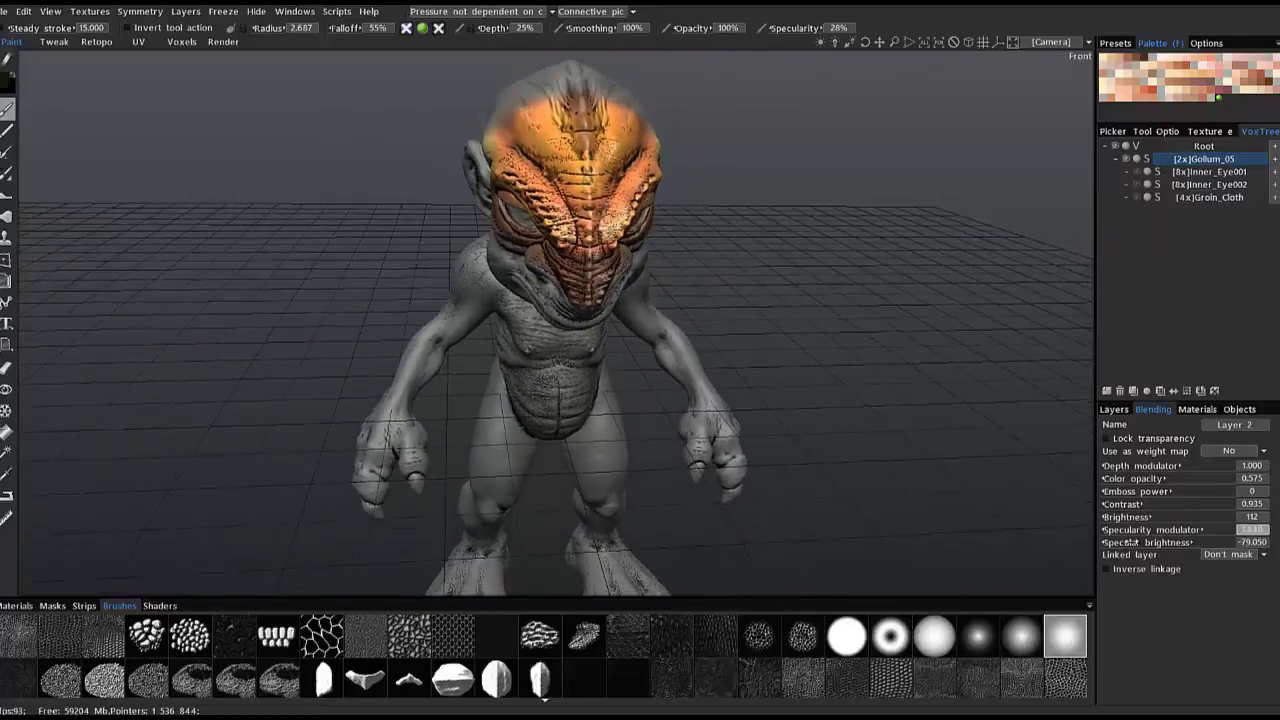
Apply a Hue/Saturation/Lightness adjustment to Layer 2 with Preview enabled, shifting the hue to turn the head's orange paint yellow.
click(1113, 409)
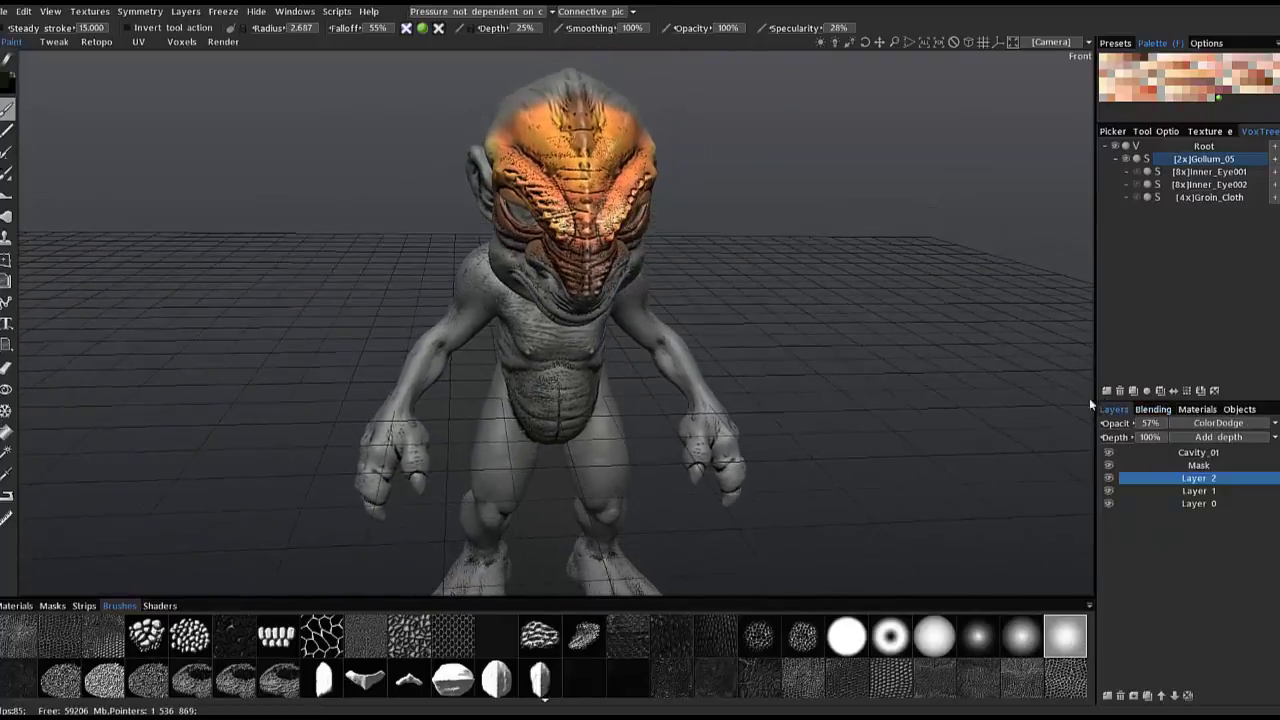
click(89, 11)
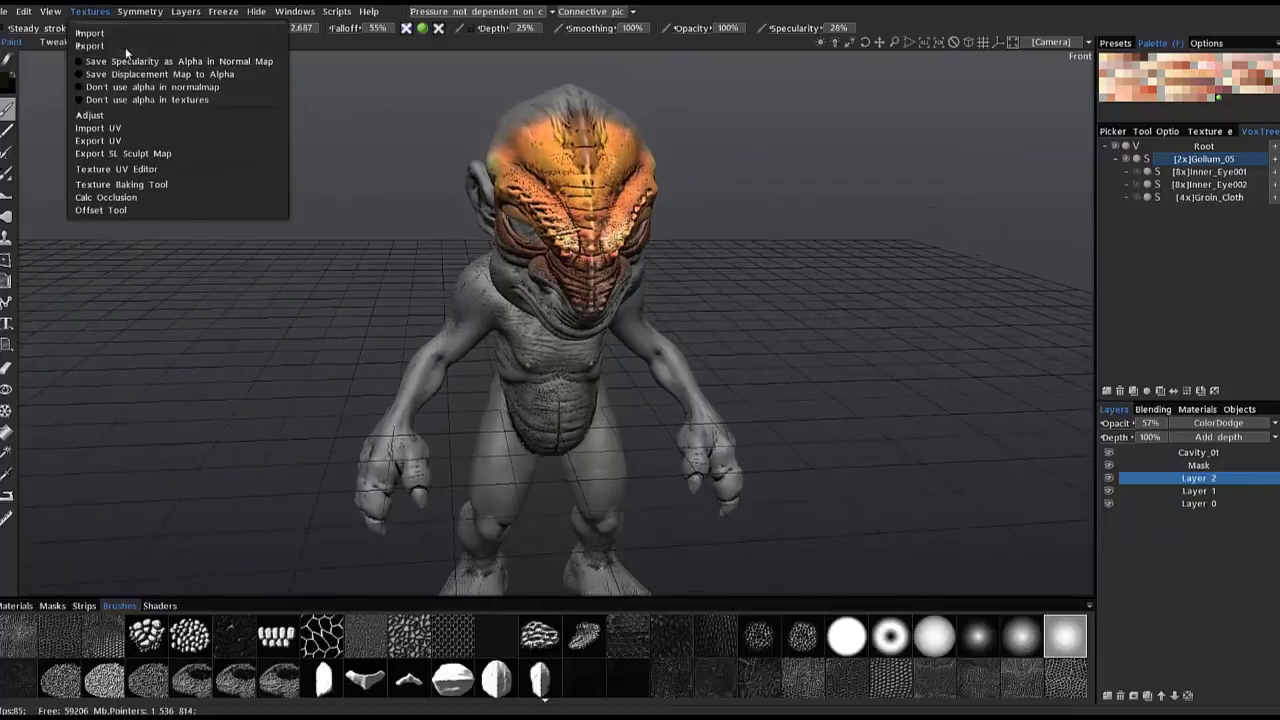
mouse_move(130, 117)
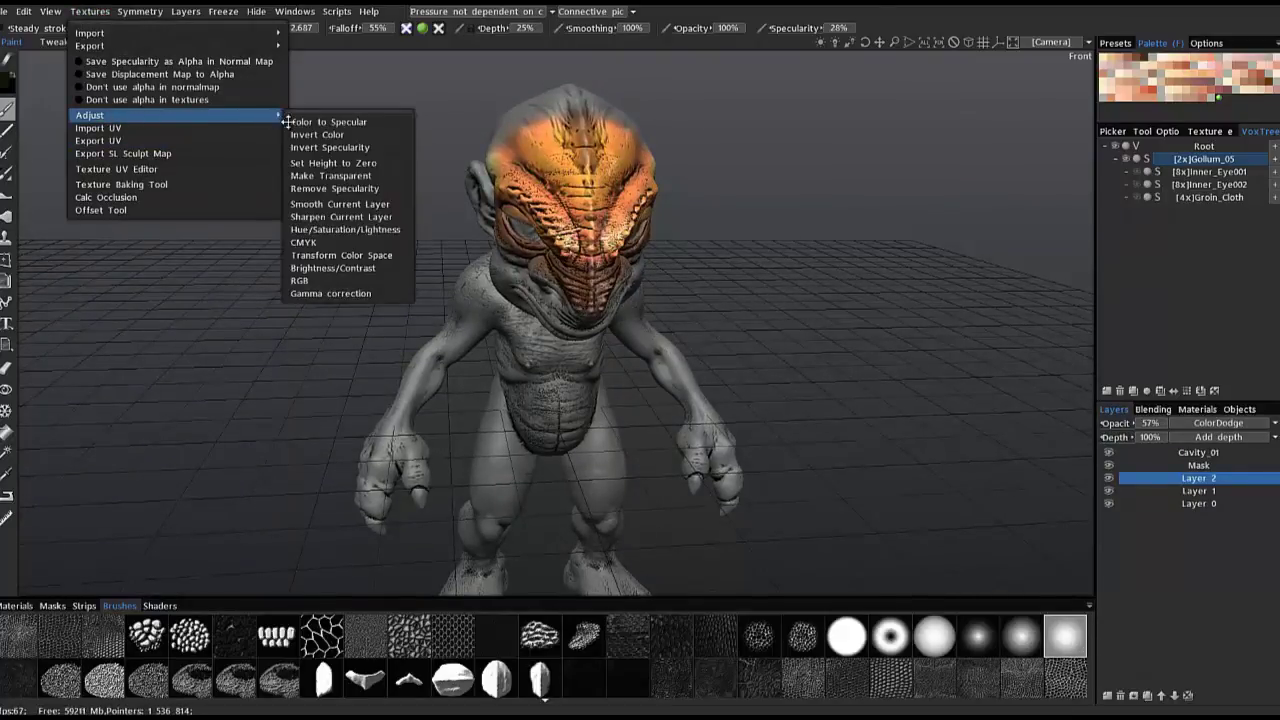
click(342, 229)
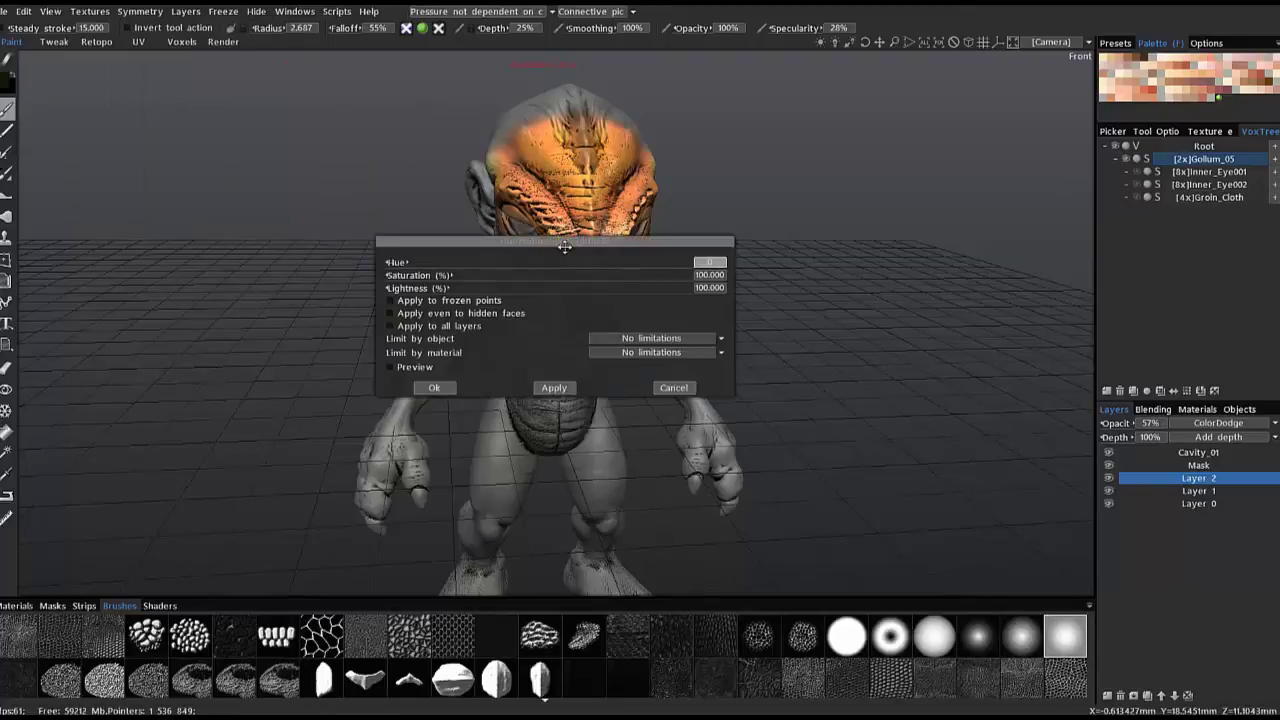
drag(621, 239, 362, 135)
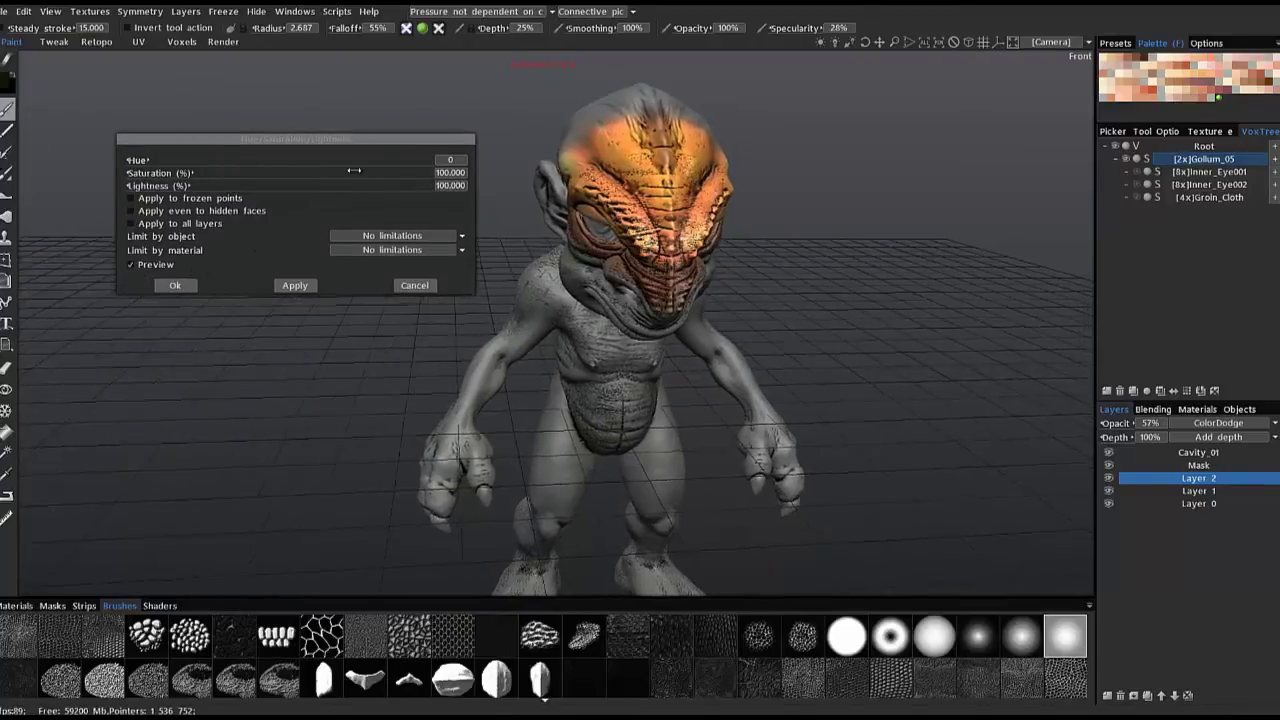
drag(240, 164, 209, 163)
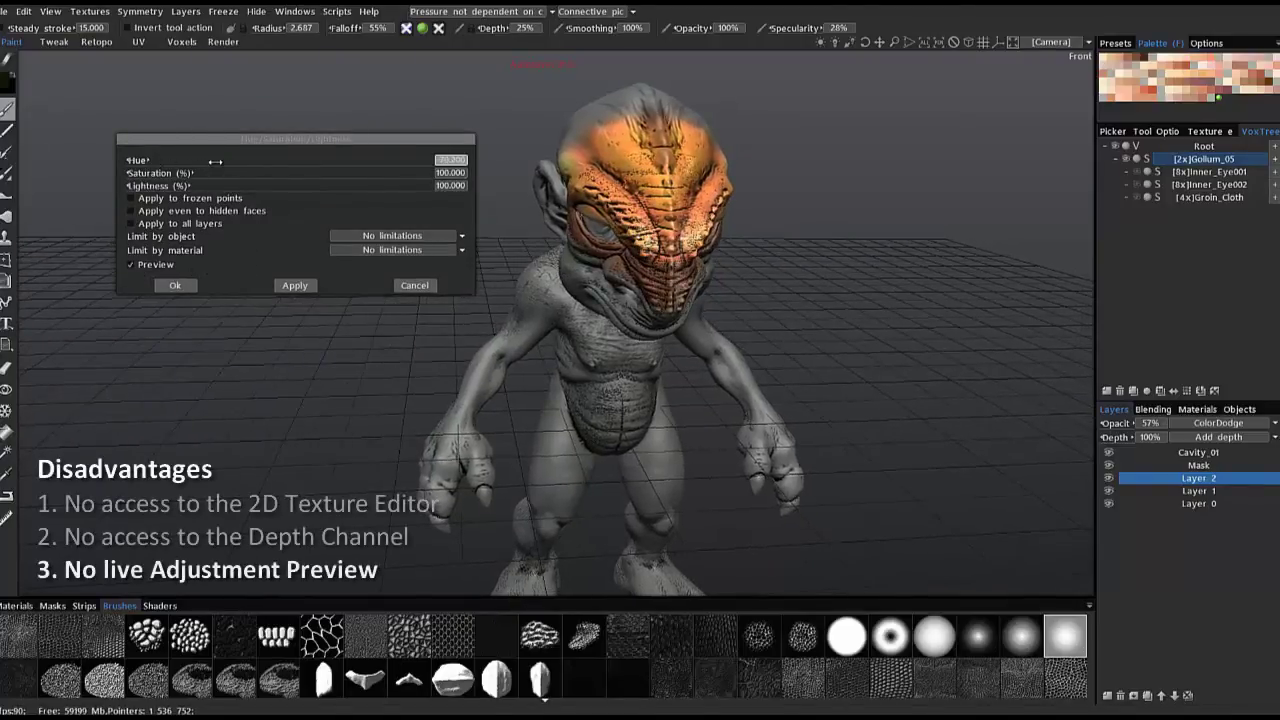
click(182, 287)
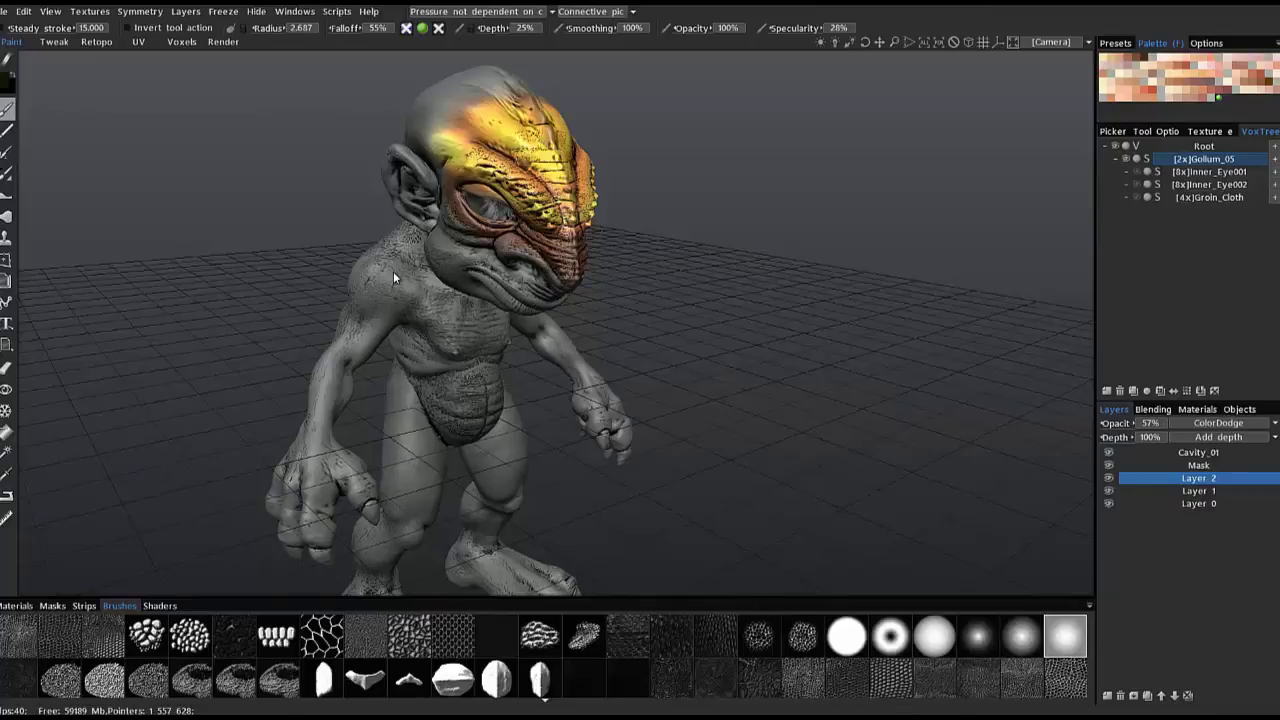
Try the HardMix and SoftLight blending modes on Layer 2.
mouse_move(458, 342)
alt+mouse_down()
mouse_move(433, 330)
mouse_move(427, 228)
mouse_move(438, 303)
mouse_move(496, 340)
mouse_move(453, 327)
mouse_move(496, 378)
alt+mouse_up()
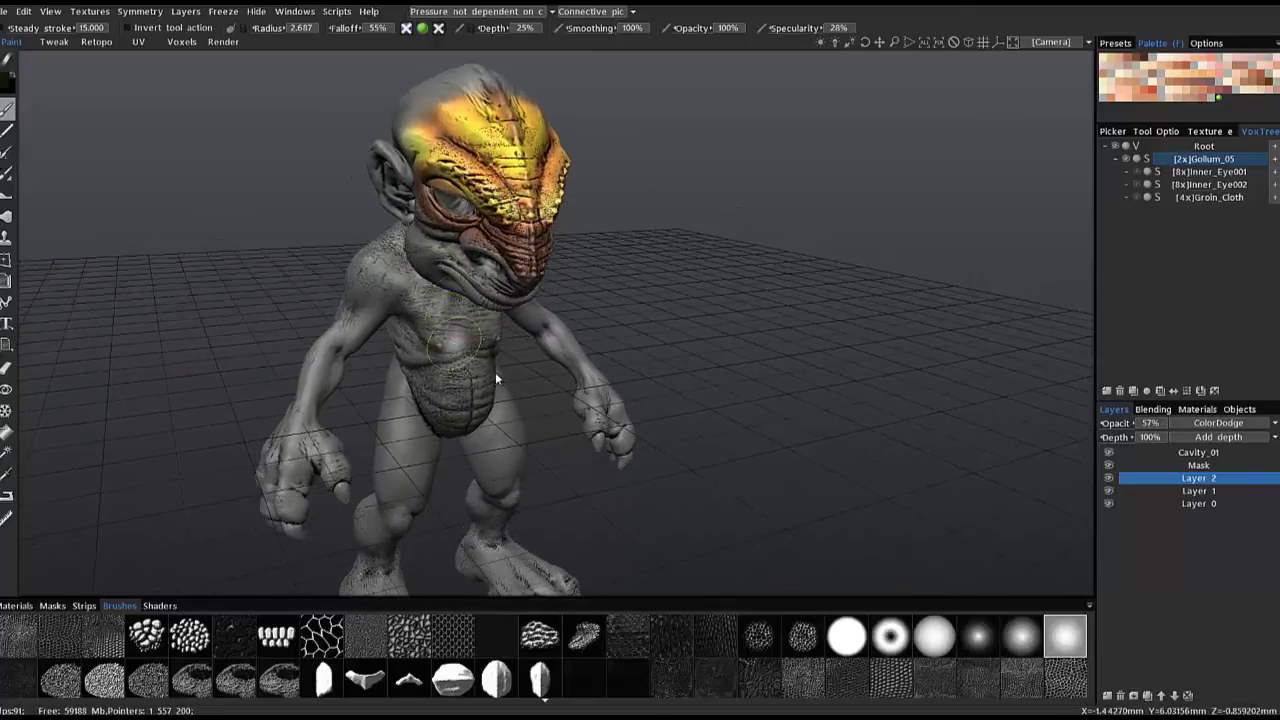
alt+drag(478, 311, 640, 384)
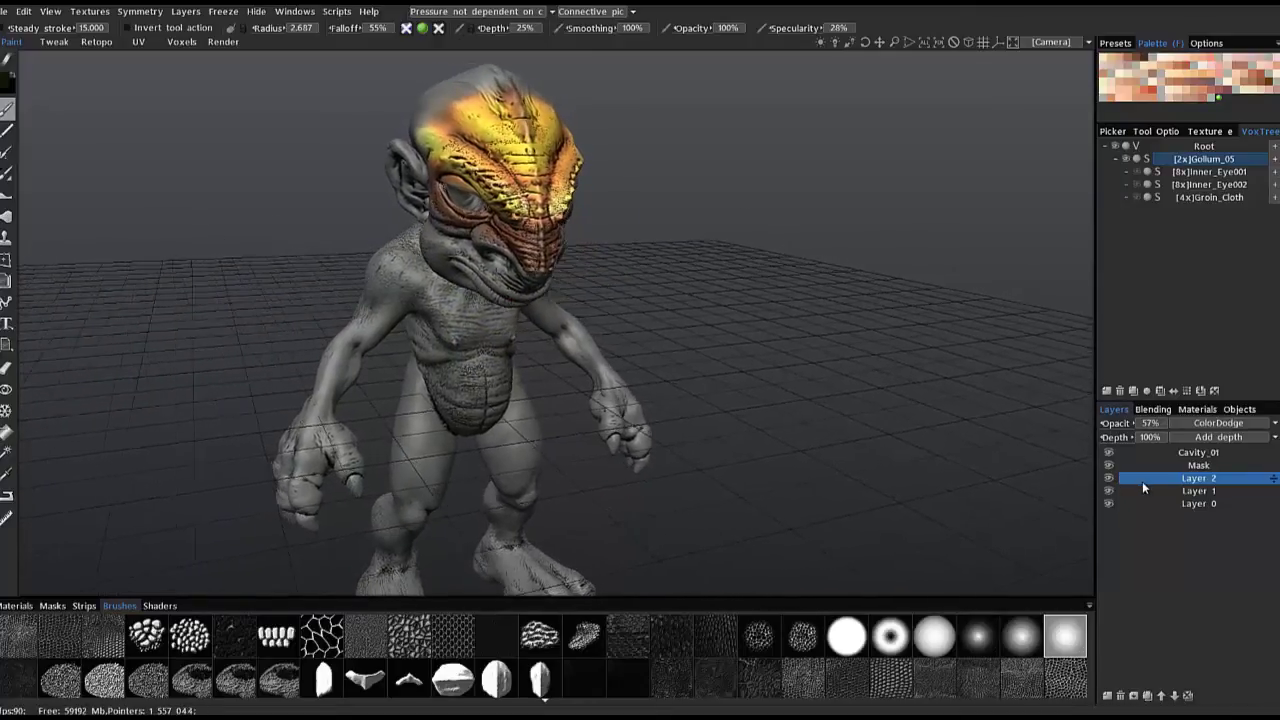
mouse_move(442, 392)
alt+mouse_down()
mouse_move(505, 402)
mouse_move(387, 257)
mouse_move(428, 269)
alt+mouse_up()
mouse_move(349, 382)
alt+mouse_down()
mouse_move(366, 431)
mouse_move(396, 437)
alt+mouse_up()
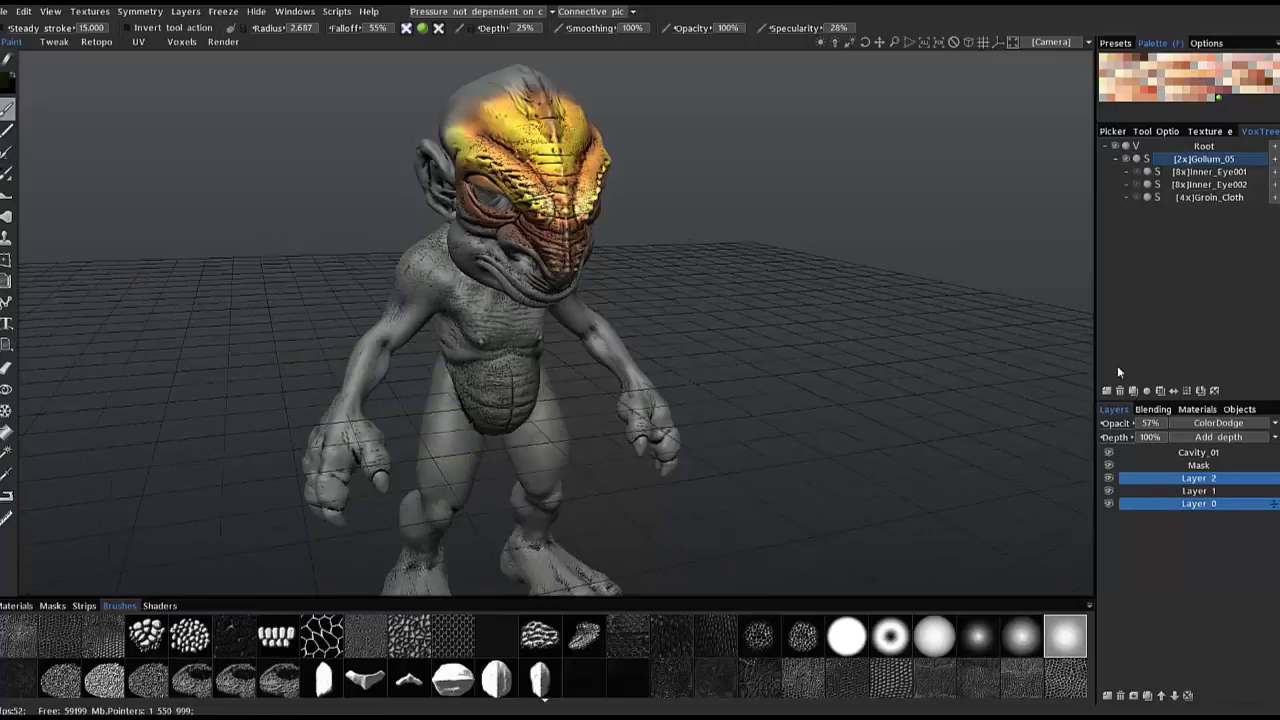
click(1199, 428)
click(1187, 242)
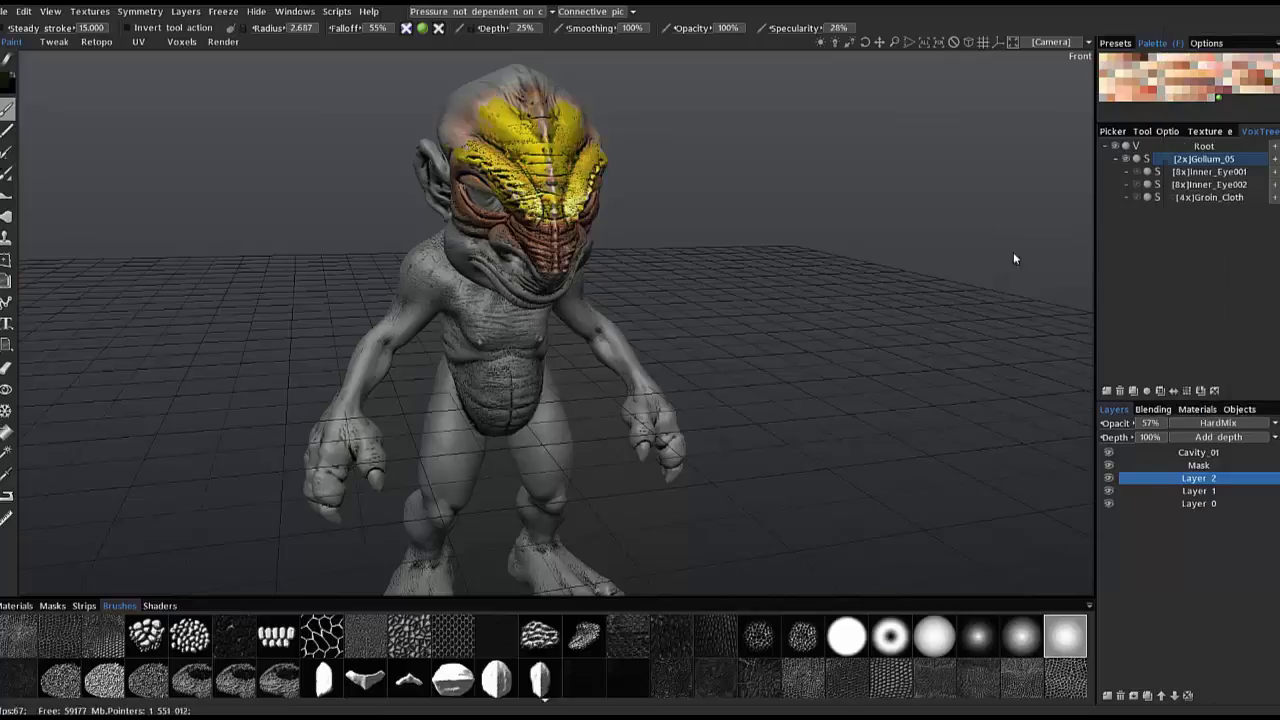
click(1175, 424)
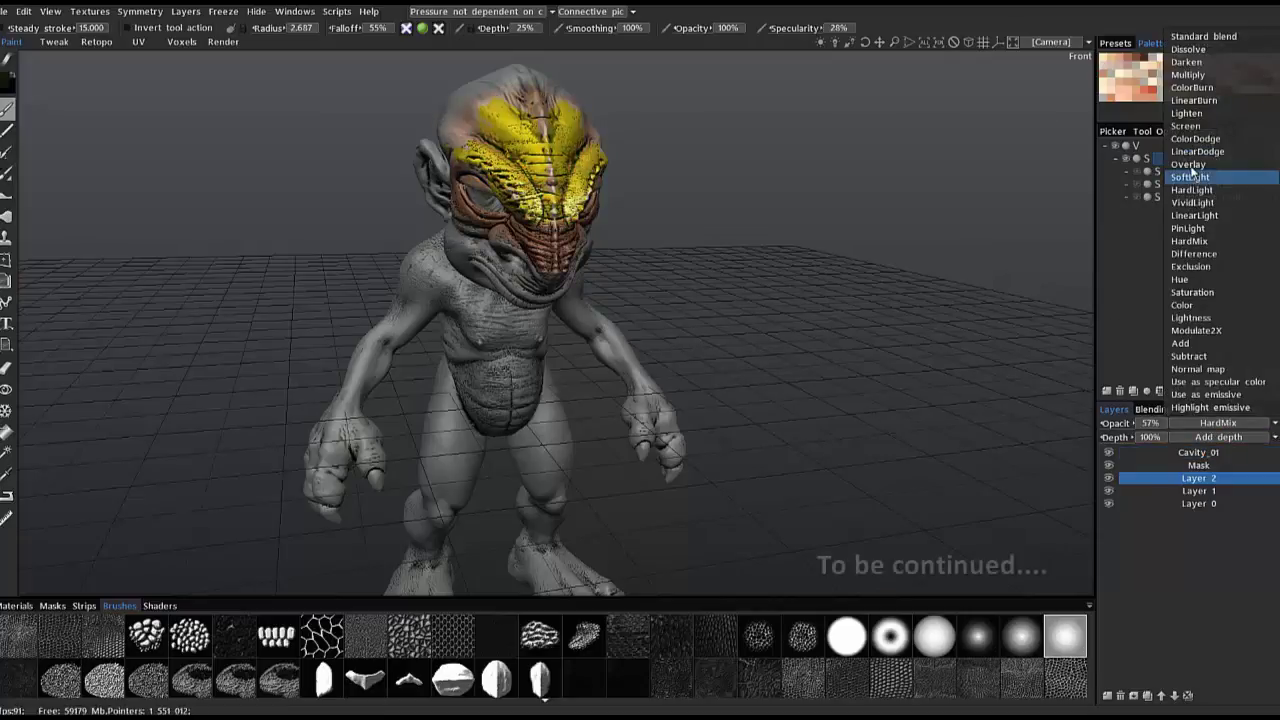
click(1175, 172)
drag(722, 330, 1075, 428)
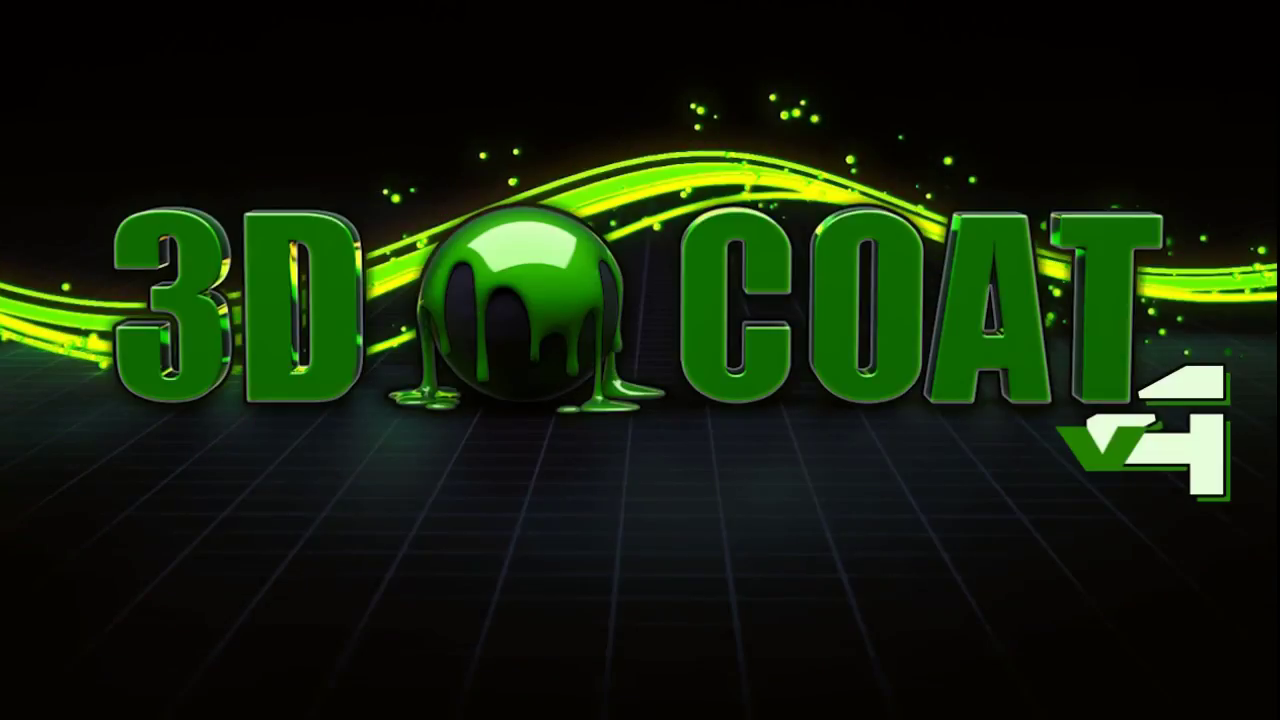